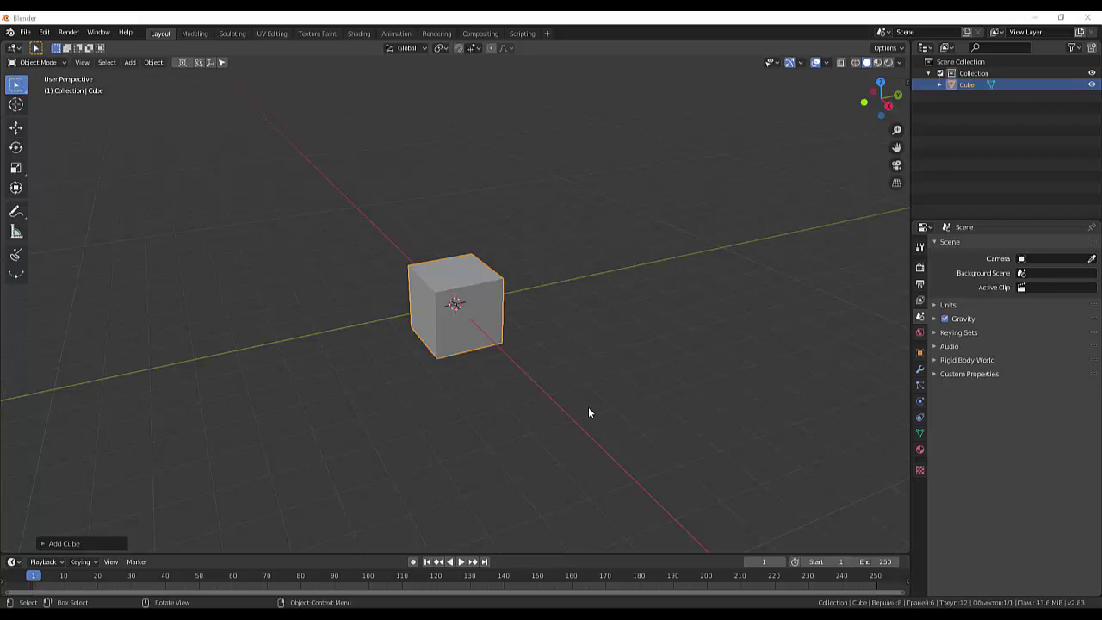
# - Dismiss the new cube's settings and briefly toggle X-Ray on and back off
pyautogui.click(477, 335)
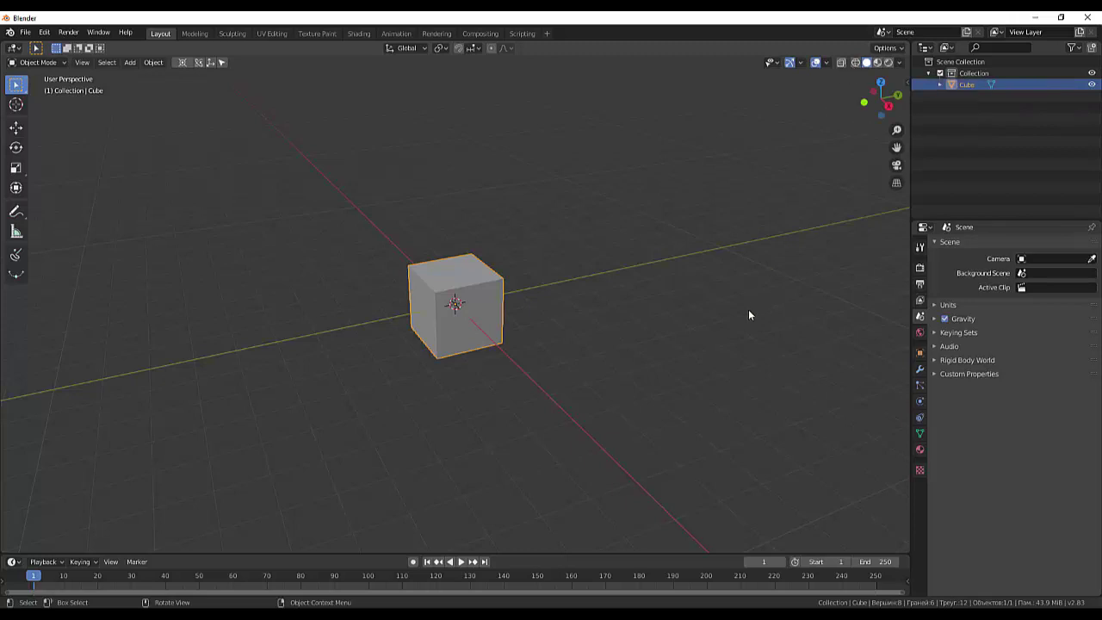
pyautogui.click(710, 329)
pyautogui.click(487, 318)
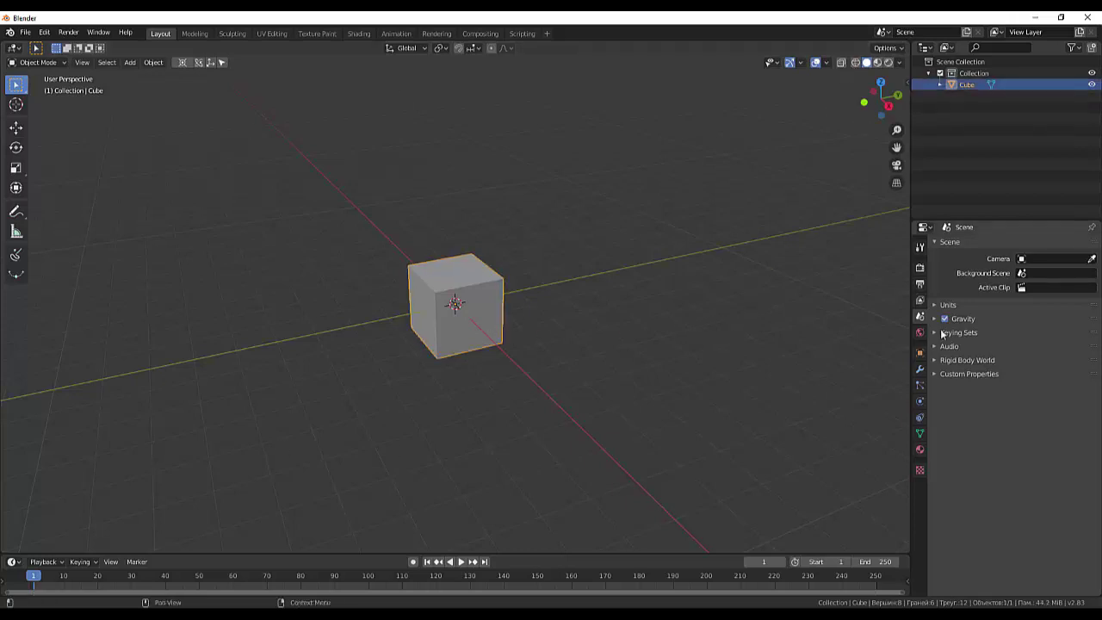
pyautogui.click(899, 63)
pyautogui.click(900, 62)
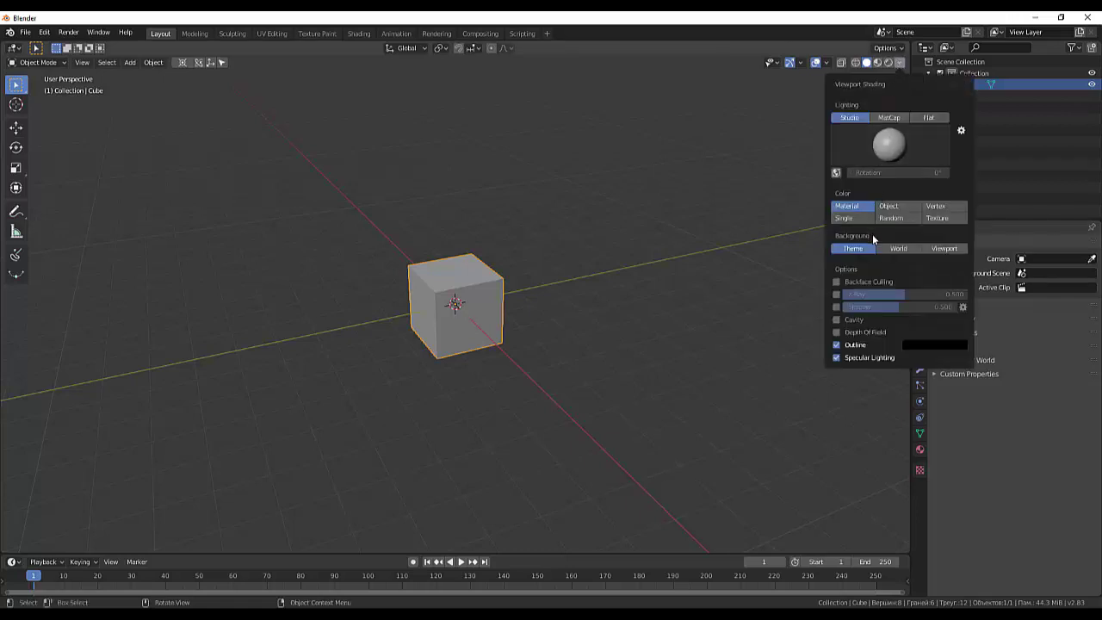
pyautogui.click(837, 295)
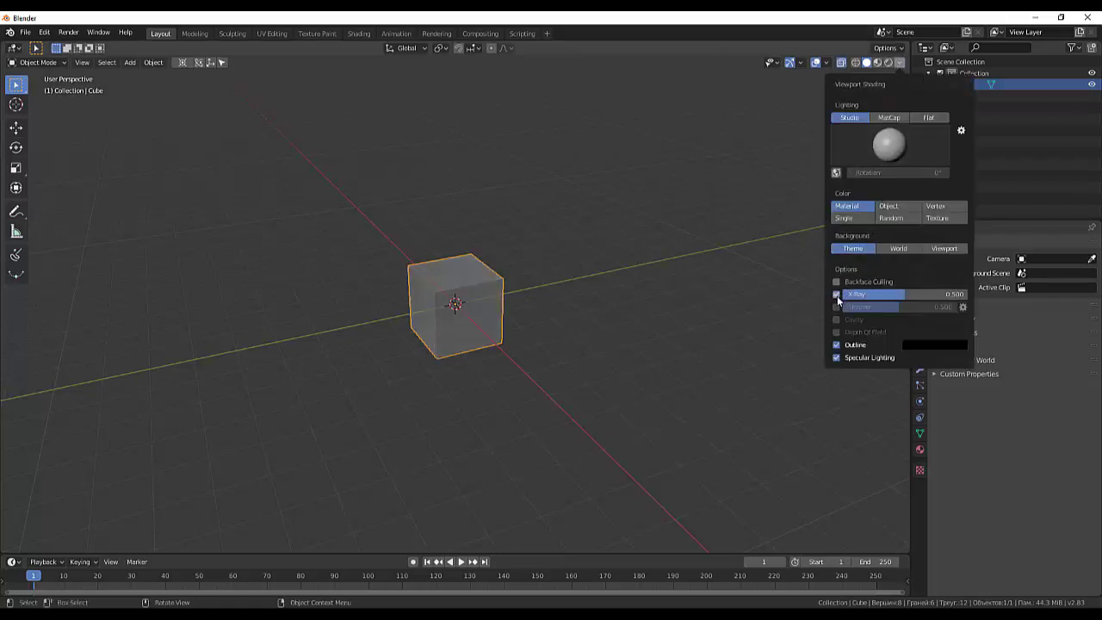
pyautogui.click(836, 295)
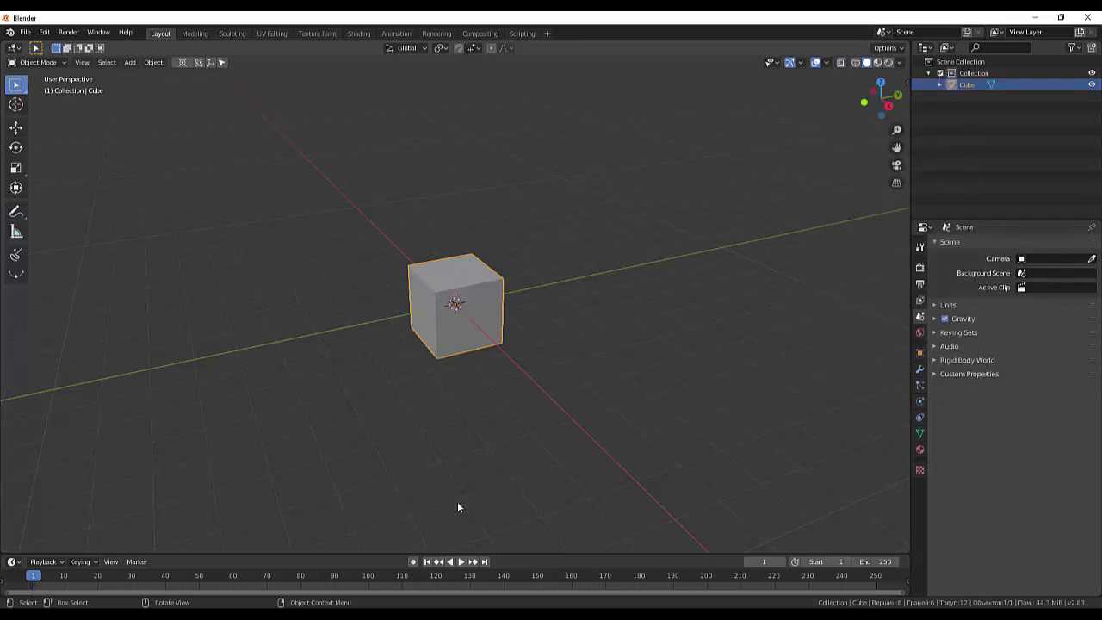
# - Enable Cavity shading with type Both and world-space ridge 2.500
pyautogui.click(379, 594)
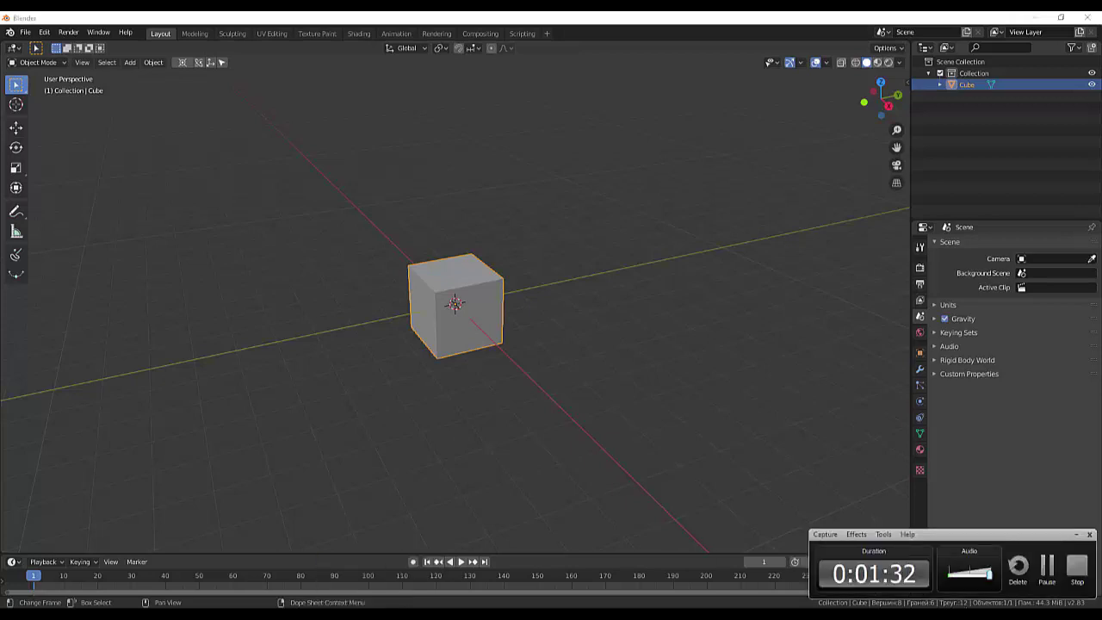
pyautogui.click(899, 63)
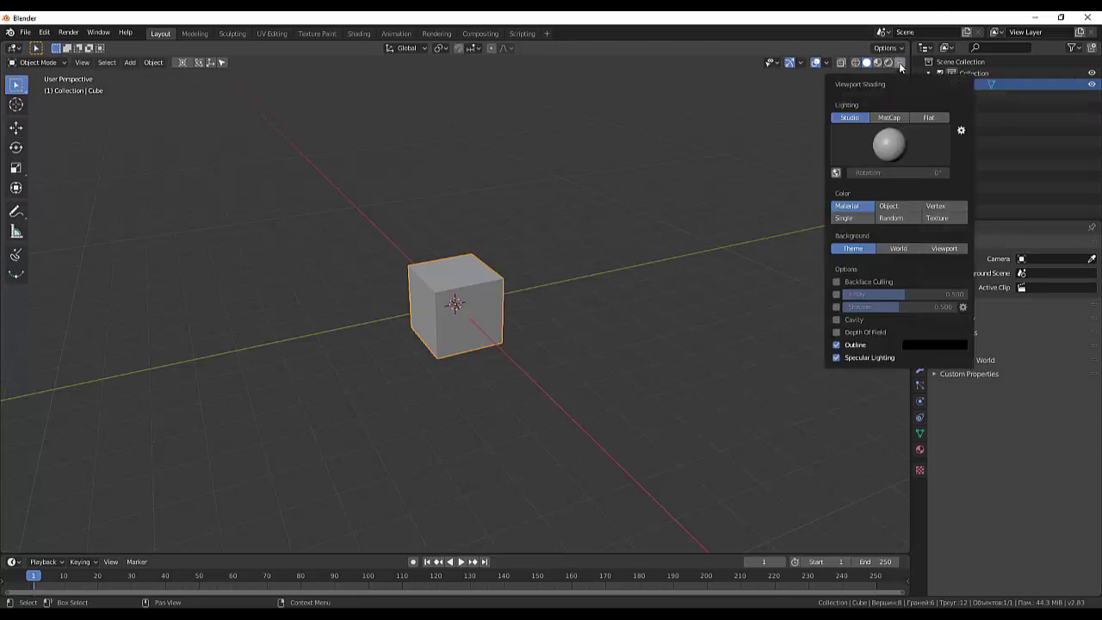
pyautogui.click(836, 321)
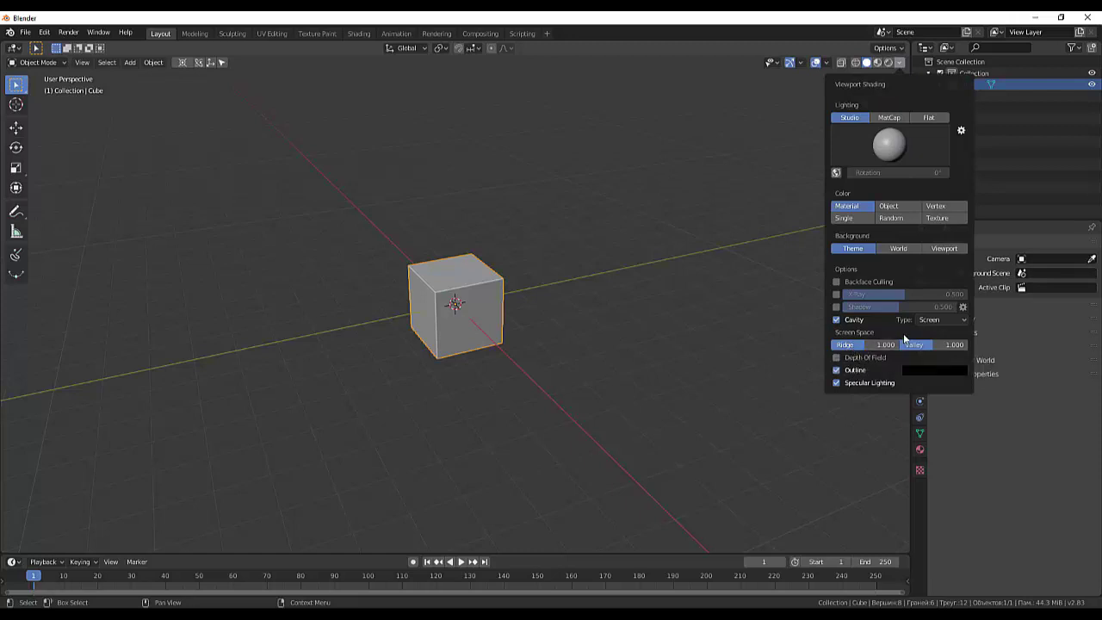
pyautogui.click(950, 321)
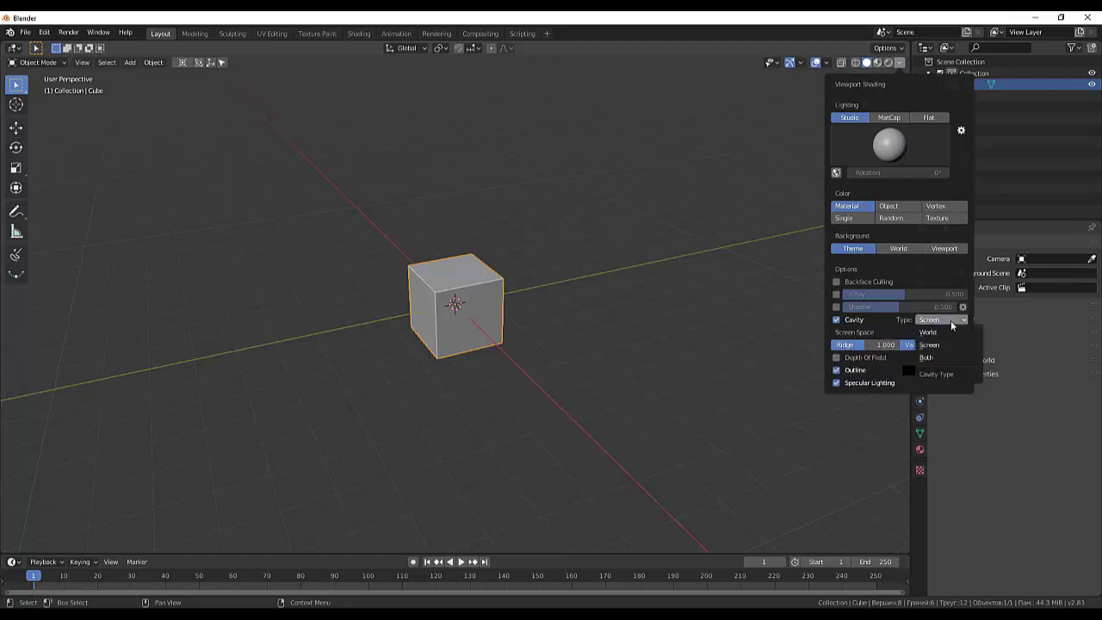
pyautogui.click(929, 357)
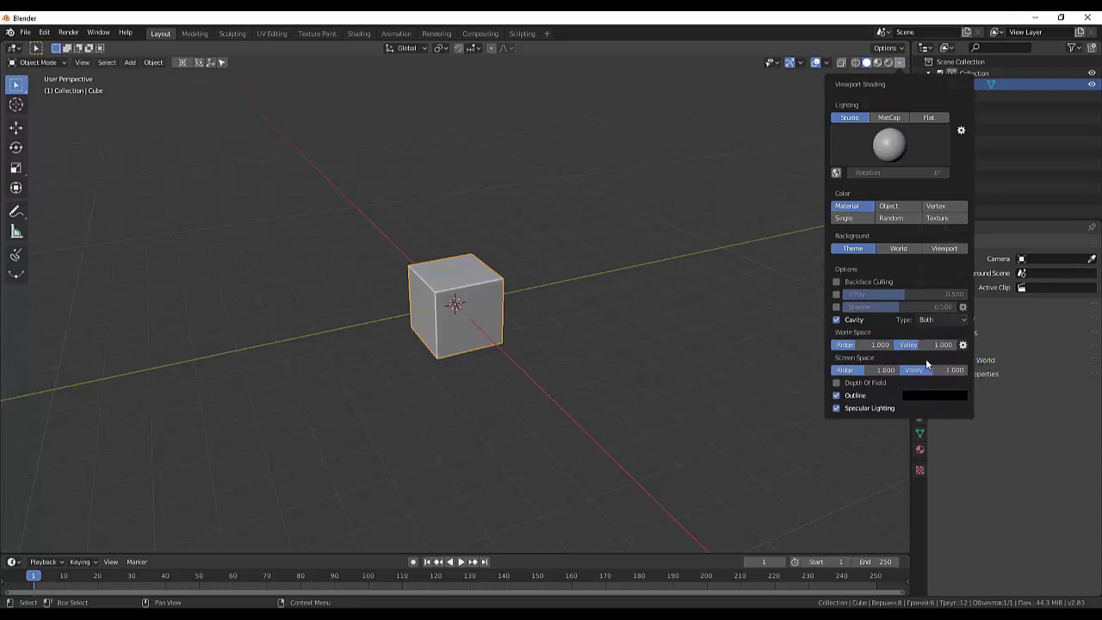
pyautogui.moveTo(861, 344)
pyautogui.mouseDown()
pyautogui.moveTo(893, 348)
pyautogui.moveTo(882, 369)
pyautogui.moveTo(955, 370)
pyautogui.mouseUp()
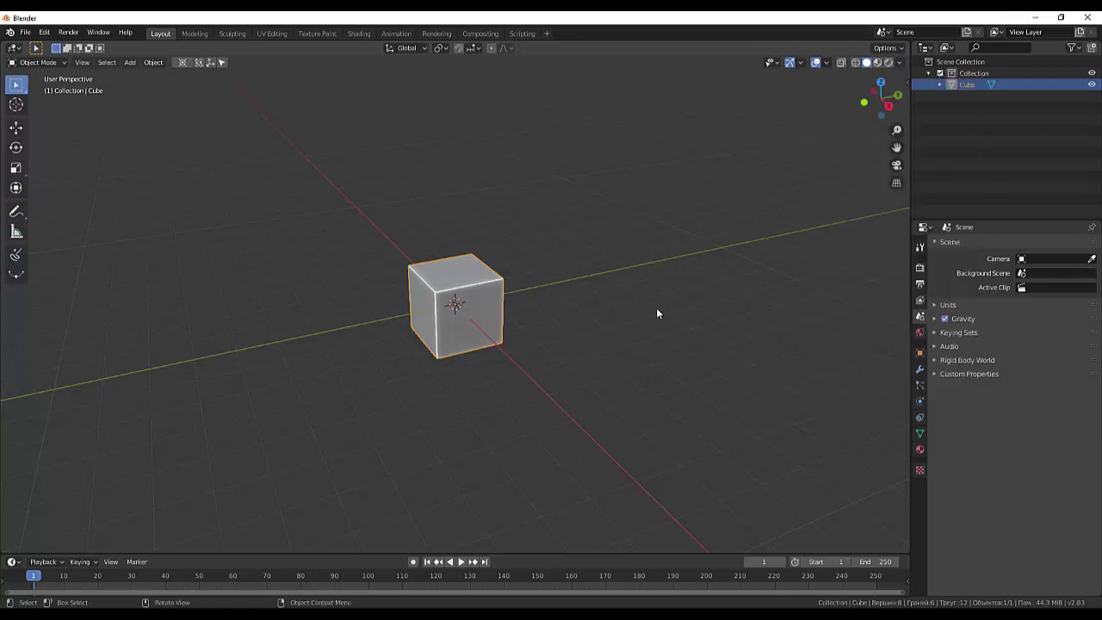
# - Orbit around the cube and attempt a test render with F12
pyautogui.moveTo(589, 318)
pyautogui.mouseDown(button='middle')
pyautogui.moveTo(593, 342)
pyautogui.moveTo(588, 303)
pyautogui.mouseUp(button='middle')
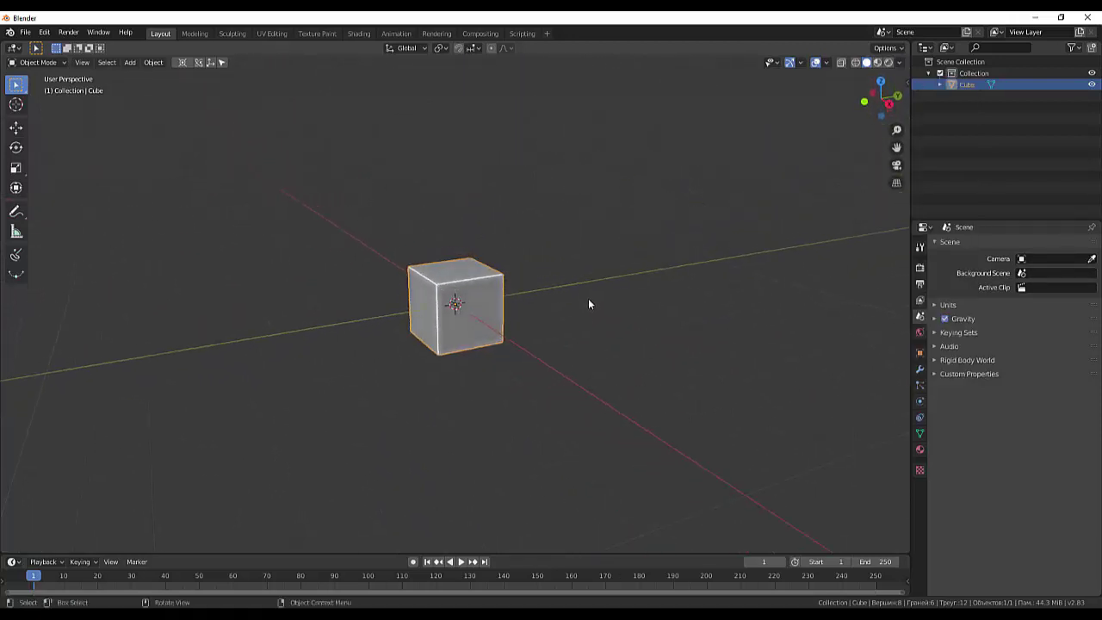
pyautogui.click(551, 360)
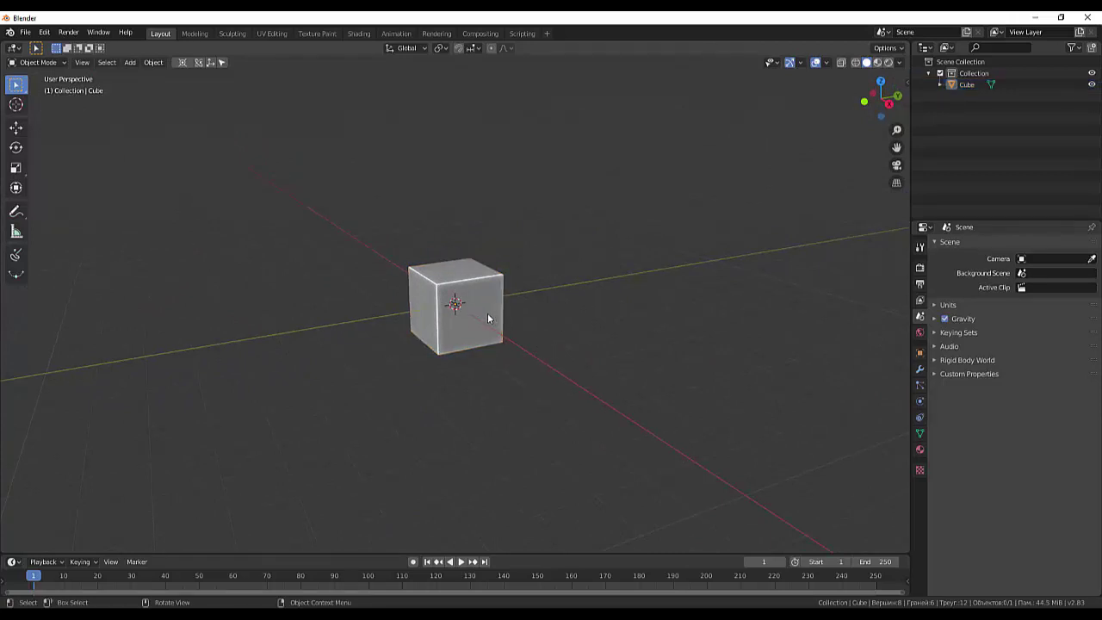
pyautogui.press('F12')
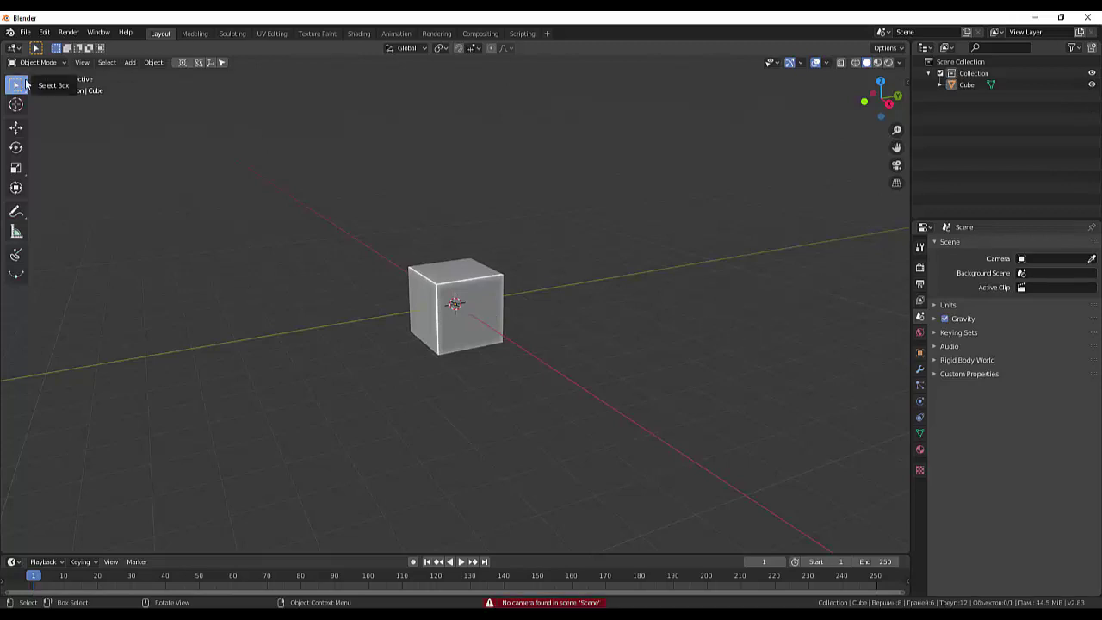
pyautogui.click(496, 331)
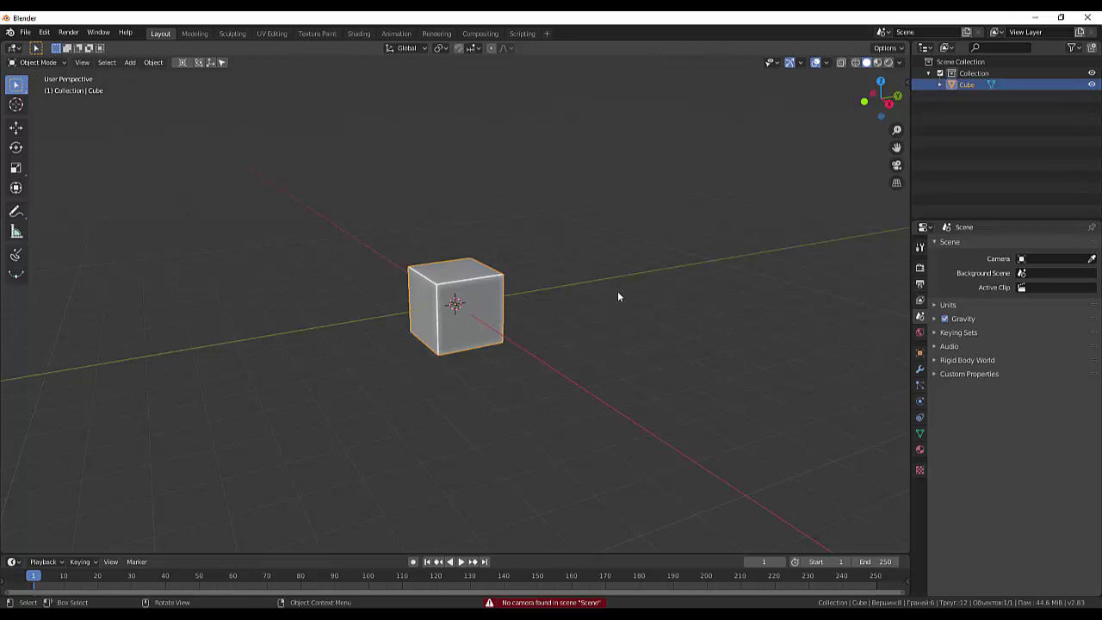
pyautogui.moveTo(629, 243); pyautogui.dragTo(660, 251, button='middle')
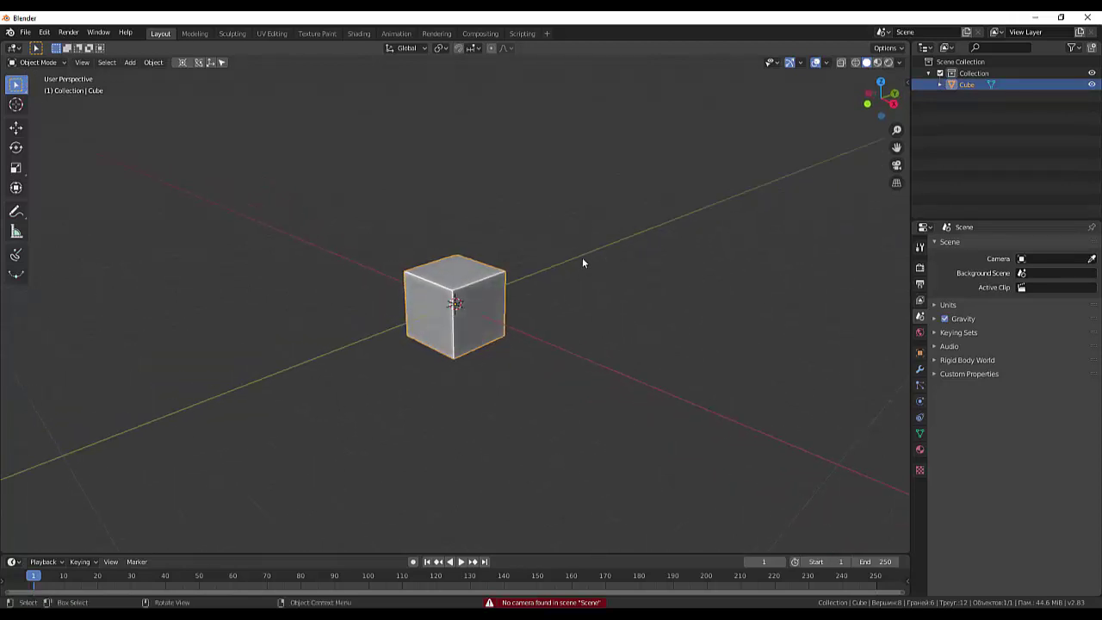
# - Add a camera and a point light to the scene
pyautogui.hotkey('shift', 'a')
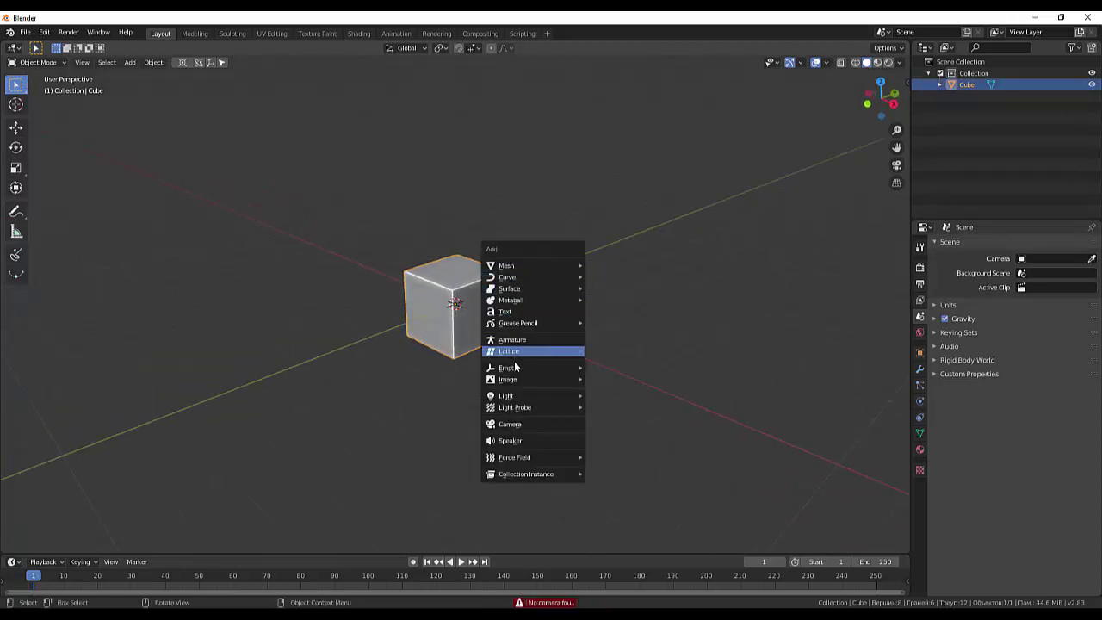
pyautogui.click(505, 431)
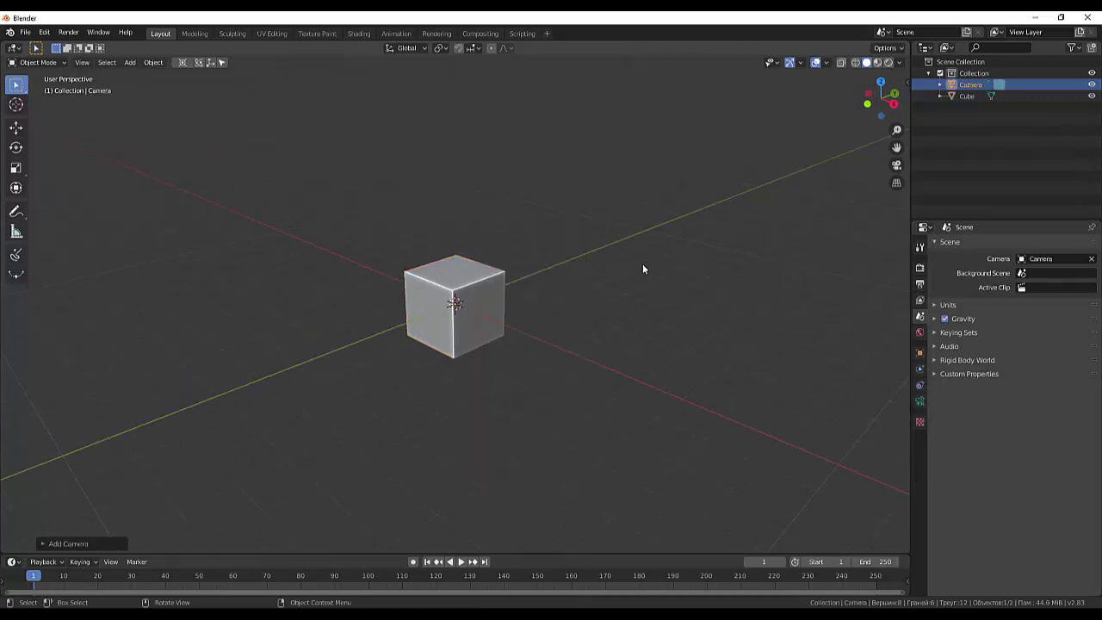
pyautogui.hotkey('shift', 'a')
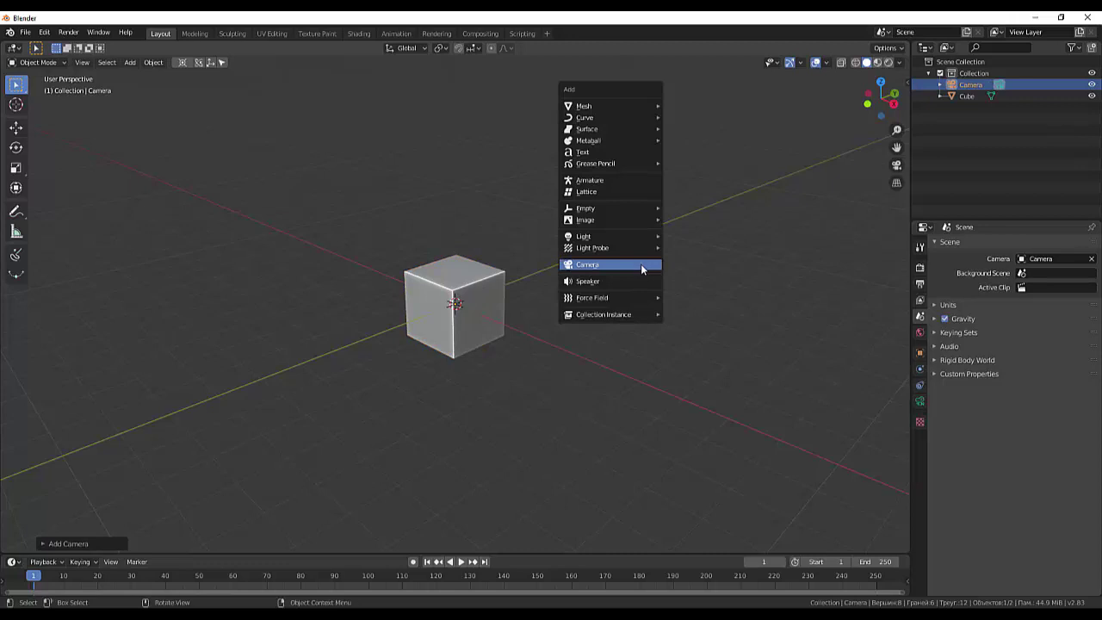
pyautogui.moveTo(584, 236)
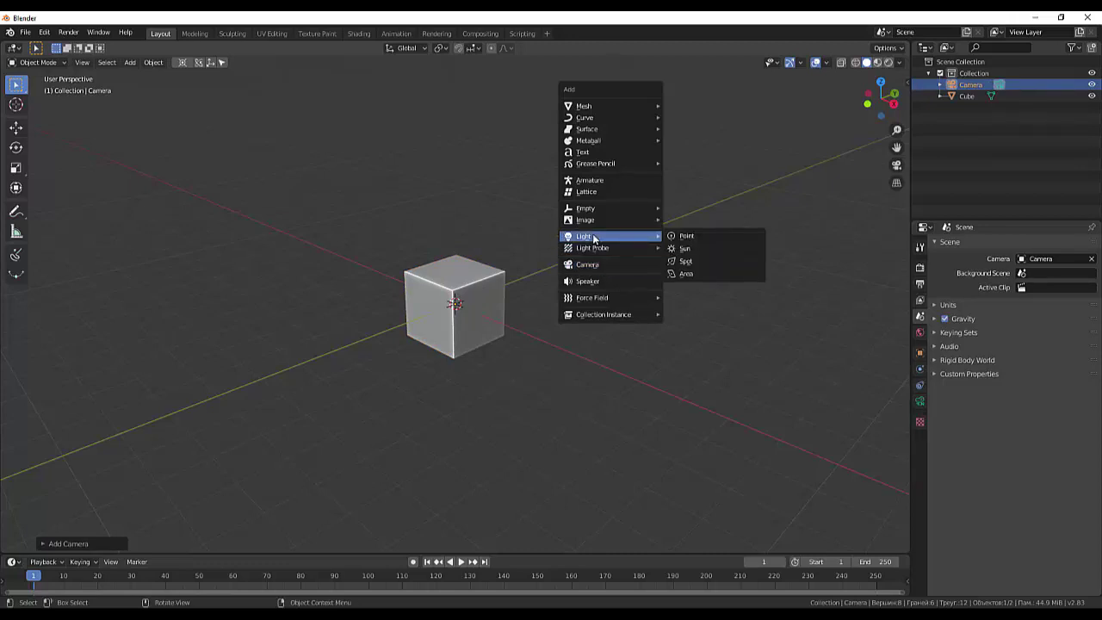
pyautogui.click(670, 245)
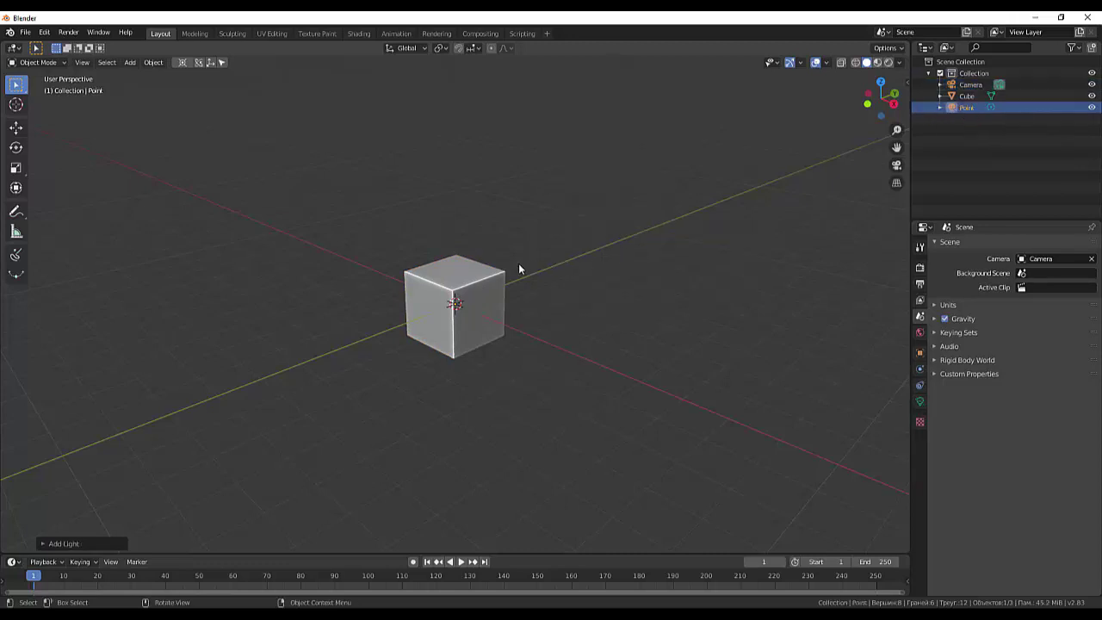
# - Place the point light above and left of the cube and raise its power to 1399 W
pyautogui.press('g')
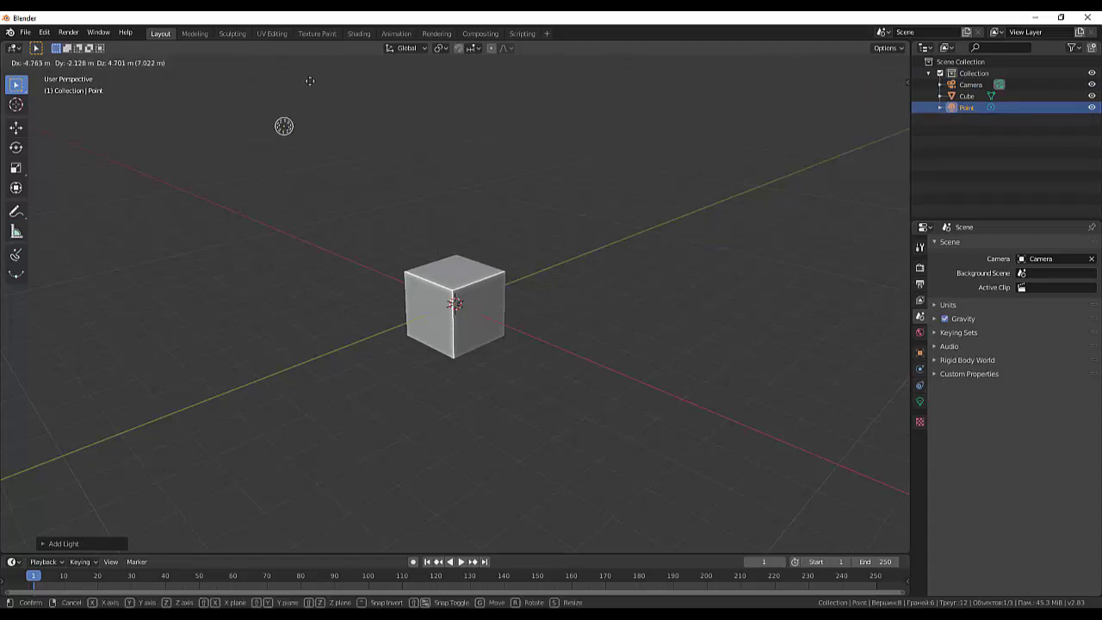
pyautogui.click(274, 96)
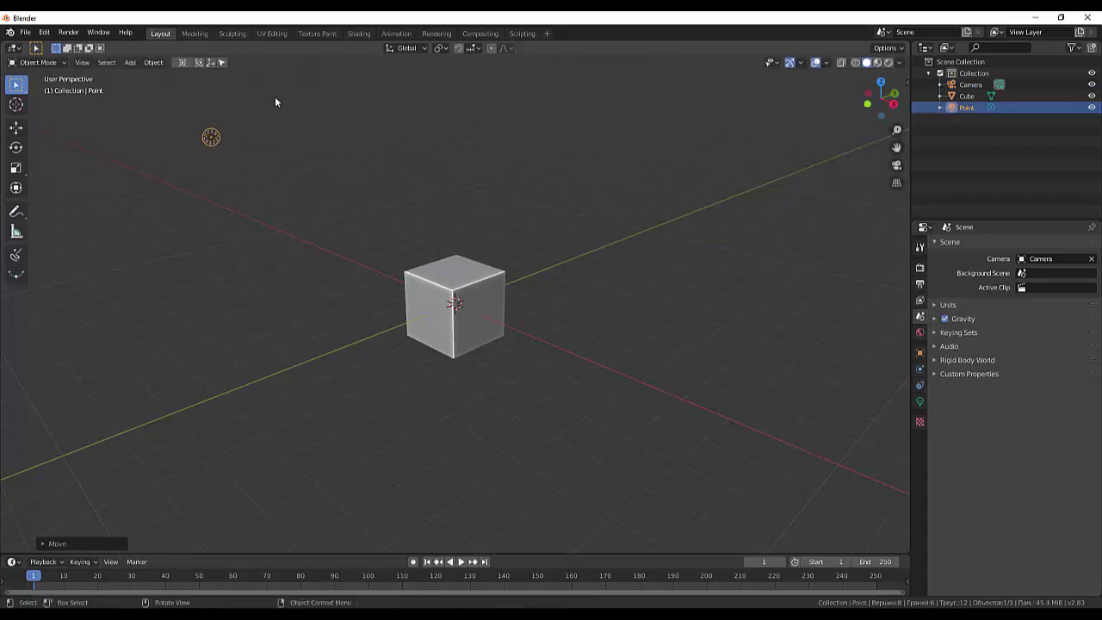
pyautogui.click(920, 401)
pyautogui.moveTo(1046, 319)
pyautogui.mouseDown()
pyautogui.moveTo(1084, 320)
pyautogui.moveTo(1004, 334)
pyautogui.mouseUp()
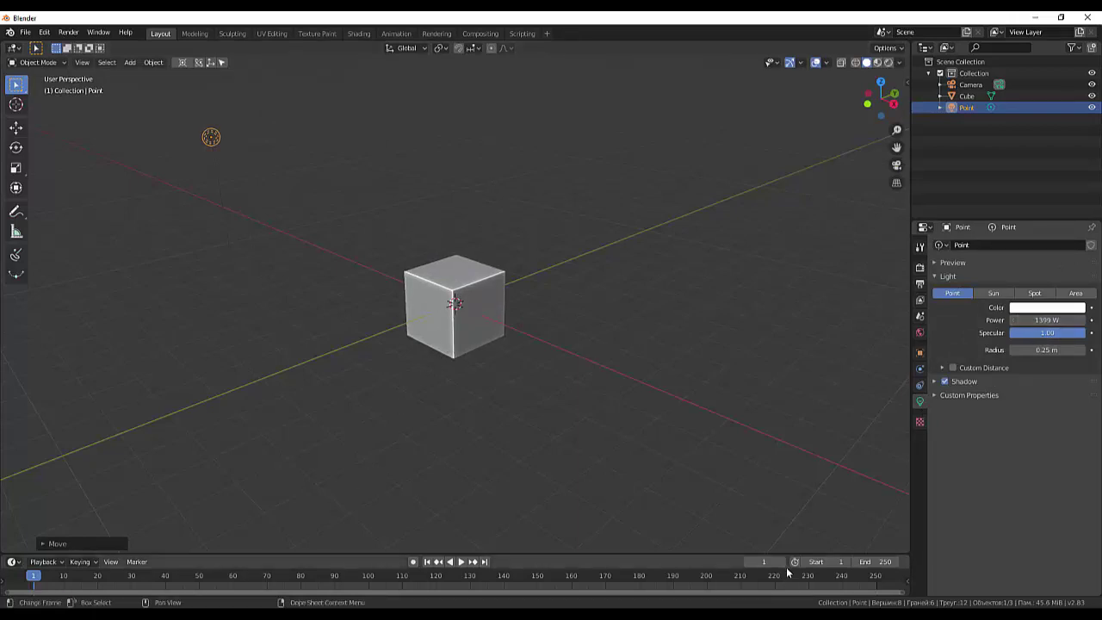
# - Enable Lock Camera to View in the sidebar's View settings
pyautogui.click(907, 83)
pyautogui.click(903, 131)
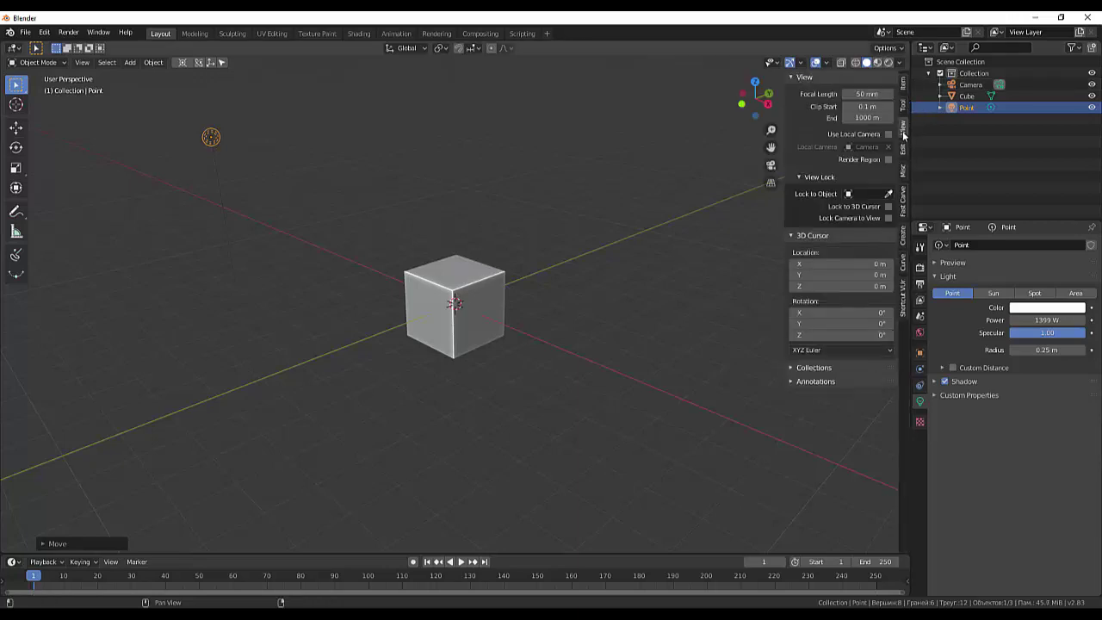
pyautogui.click(887, 217)
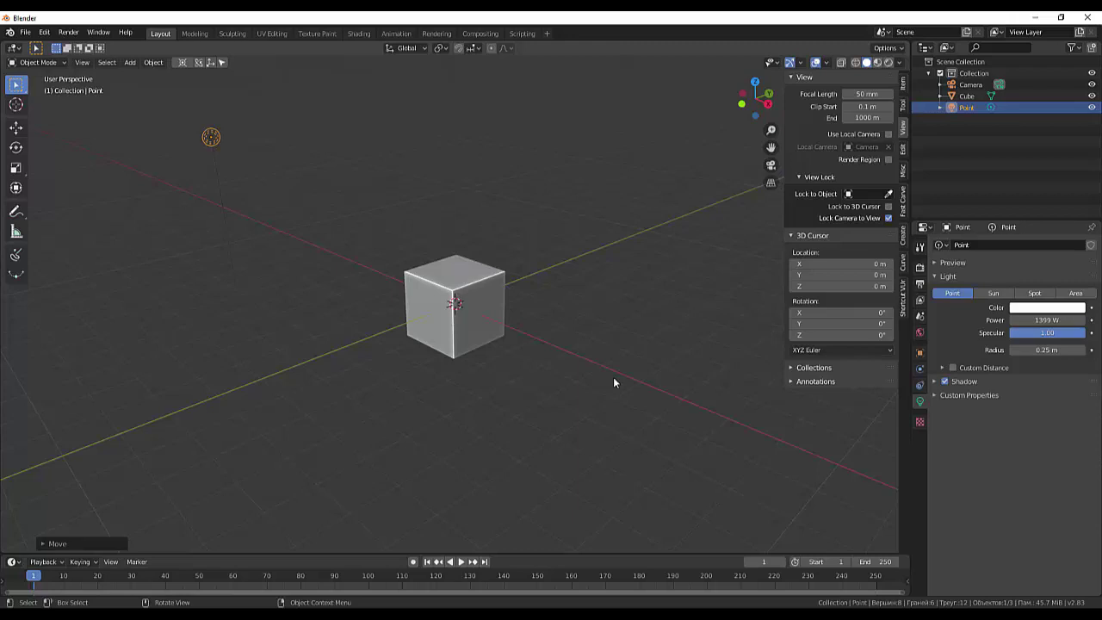
# - Look through the camera, zoom to frame the cube, and render a test image
pyautogui.press('KP_0')
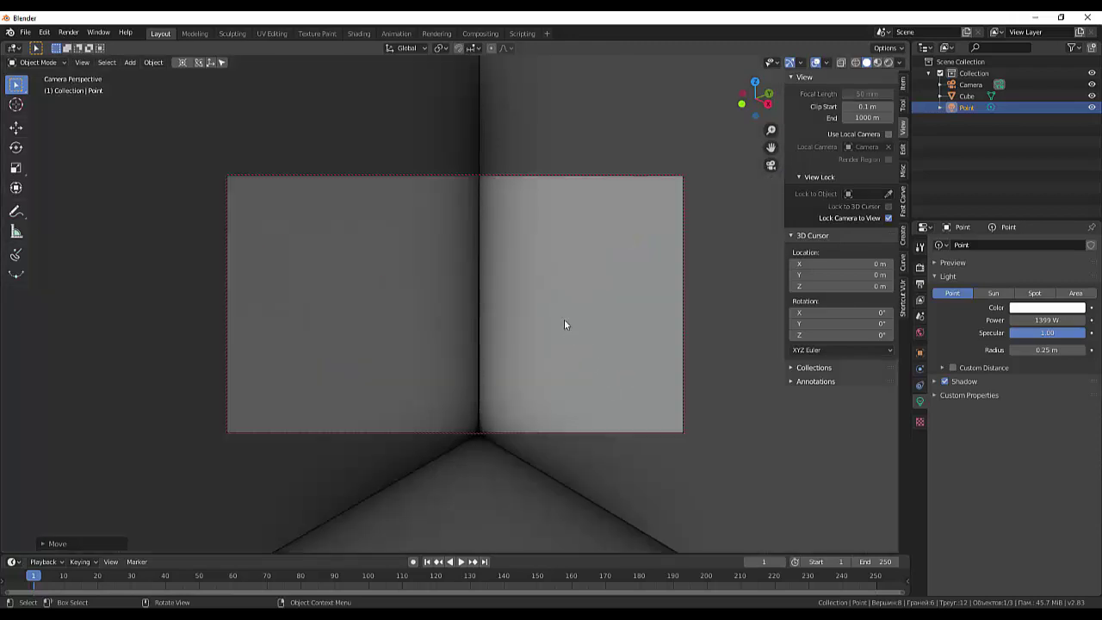
pyautogui.scroll(-4, 558, 310)
pyautogui.scroll(-3, 555, 308)
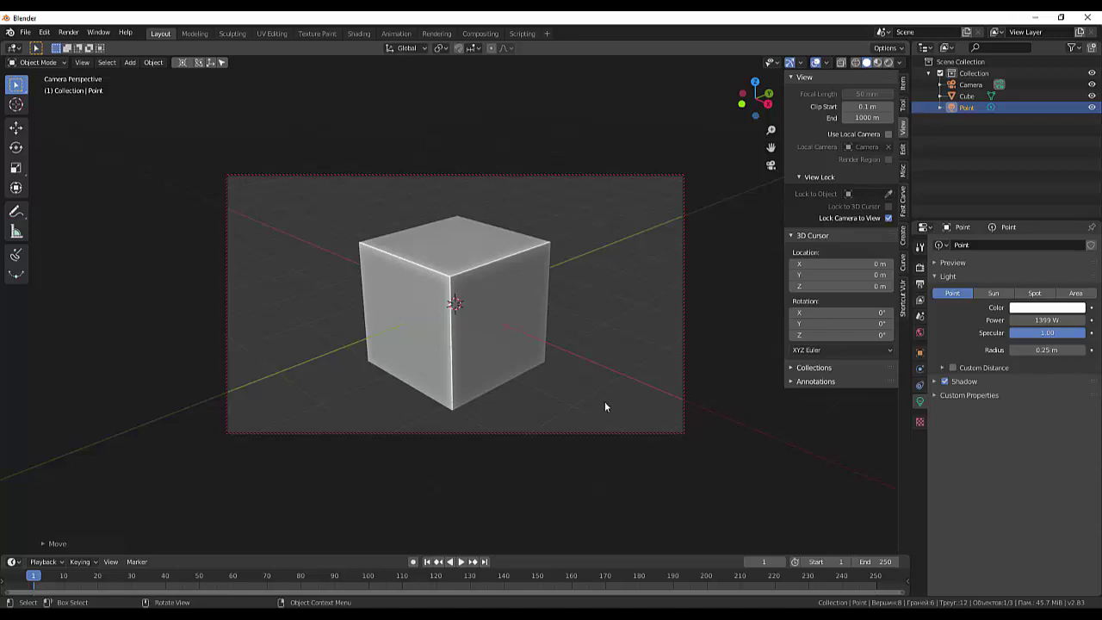
pyautogui.press('F12')
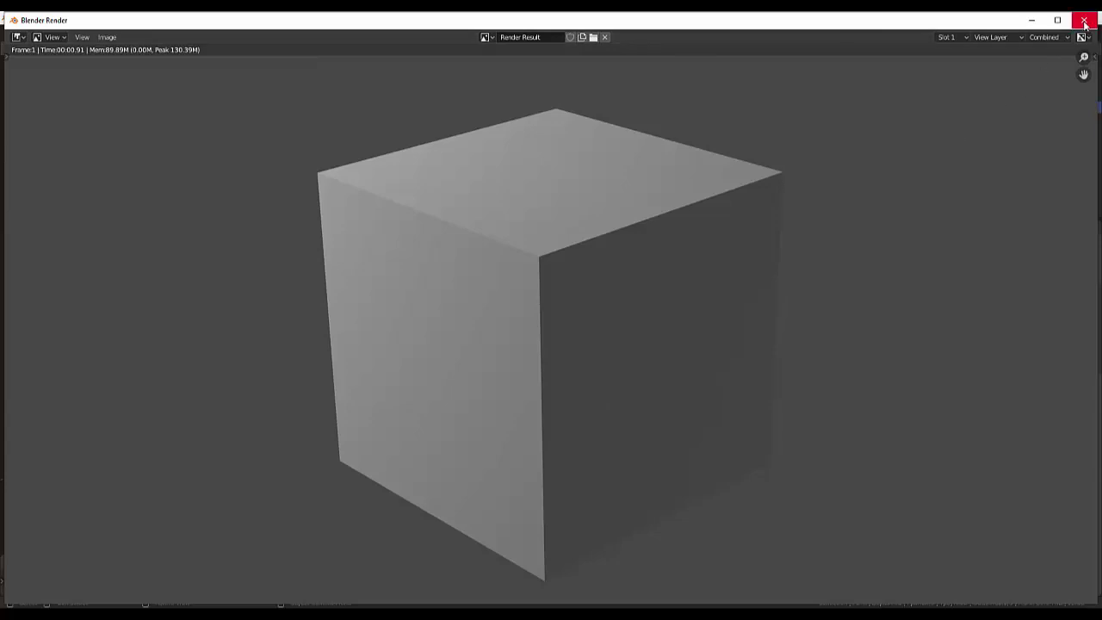
pyautogui.click(1084, 19)
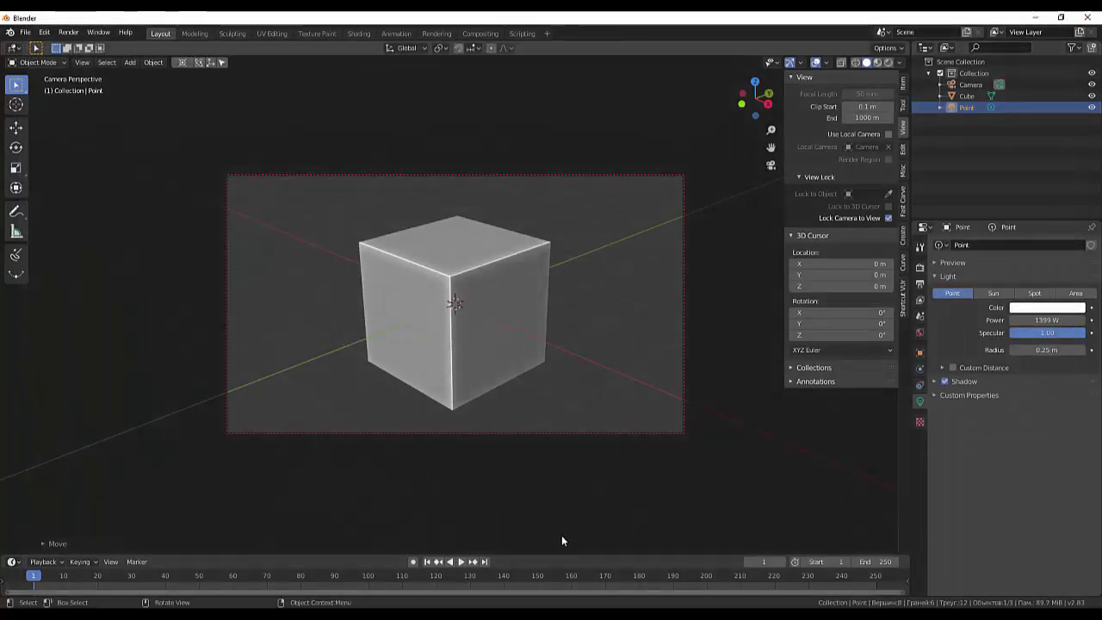
pyautogui.click(571, 513)
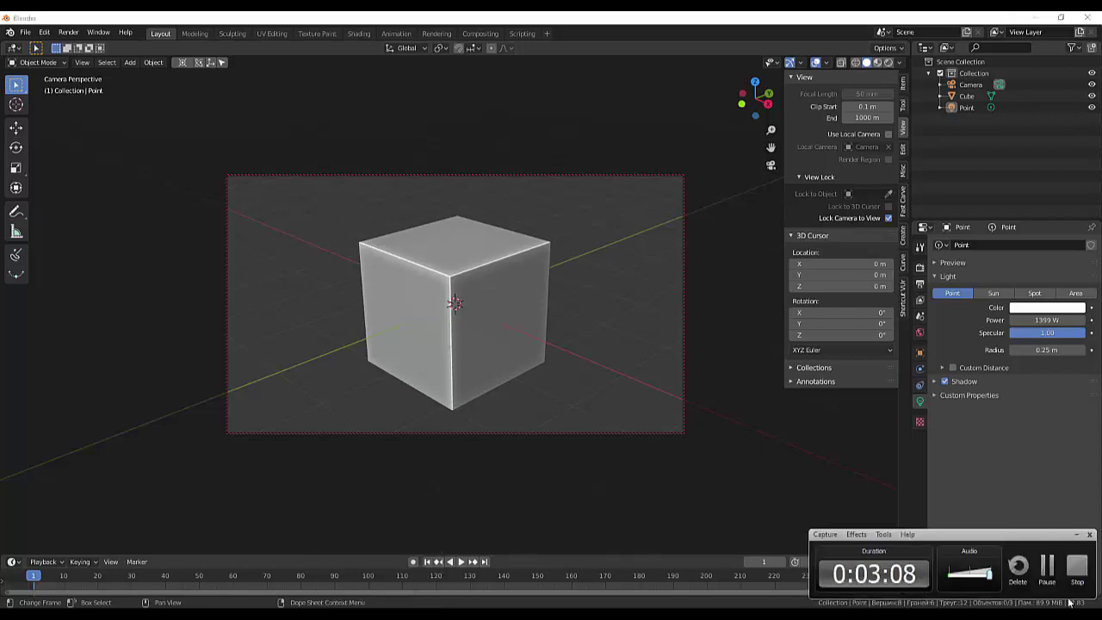
pyautogui.moveTo(551, 362)
pyautogui.mouseDown(button='middle')
pyautogui.moveTo(420, 378)
pyautogui.moveTo(418, 364)
pyautogui.mouseUp(button='middle')
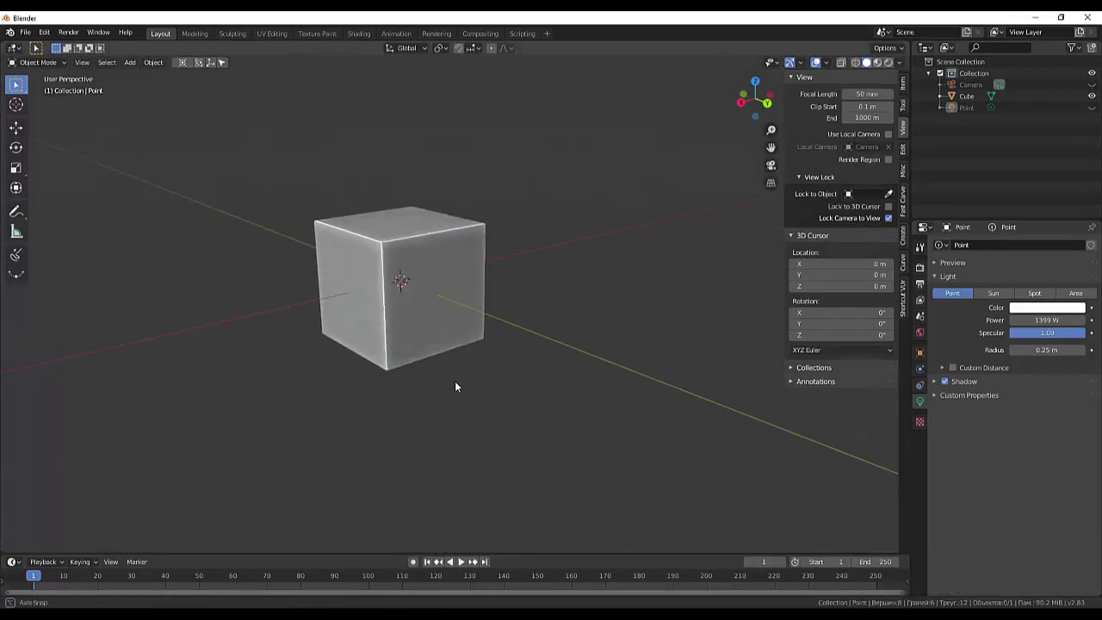
pyautogui.click(421, 344)
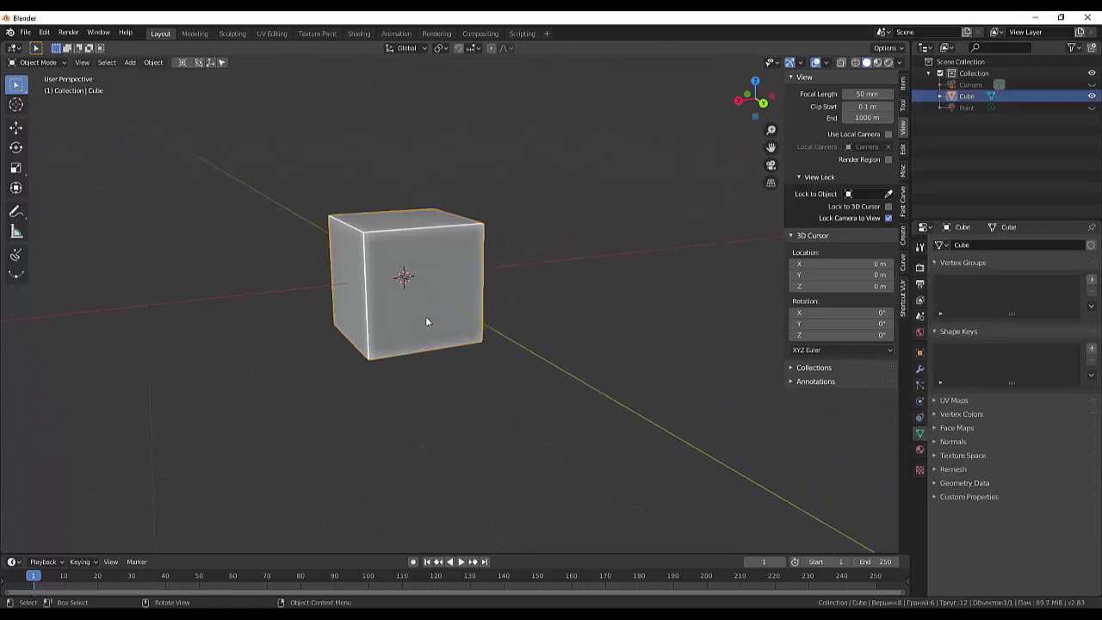
pyautogui.moveTo(425, 316); pyautogui.dragTo(468, 323, button='middle')
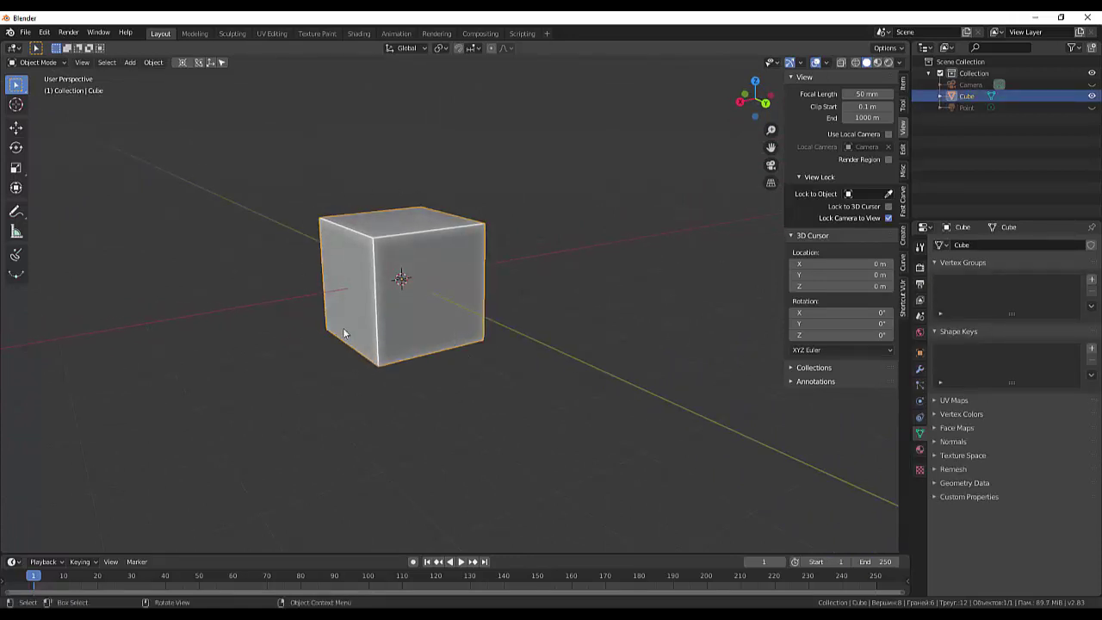
pyautogui.click(534, 333)
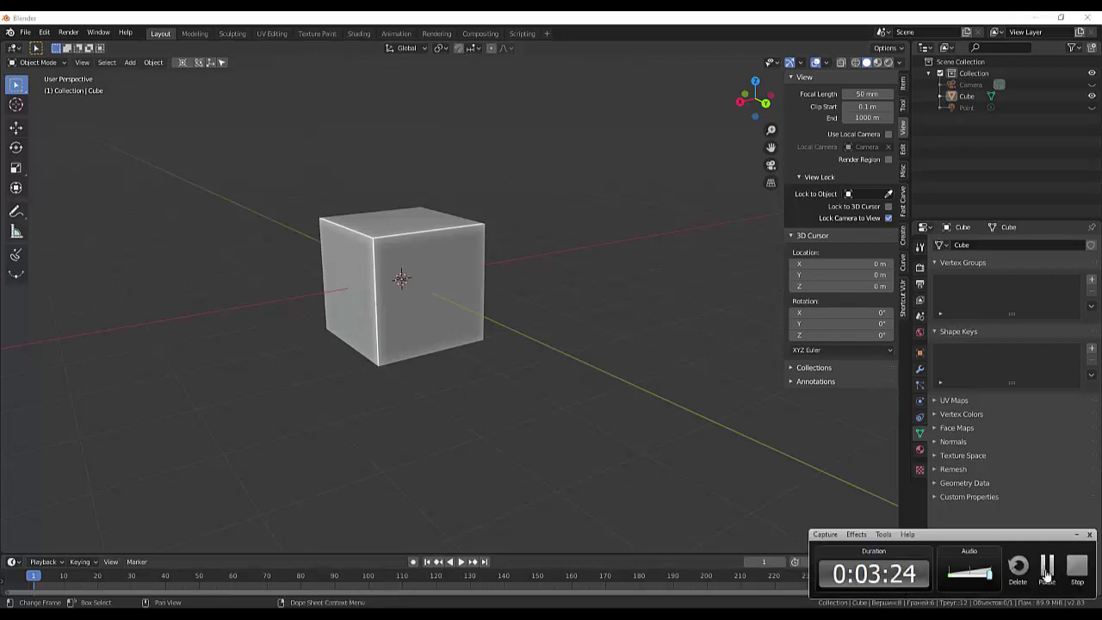
pyautogui.scroll(-4, 534, 314)
# - Raise the cube along Z above the origin and hide it
pyautogui.click(453, 308)
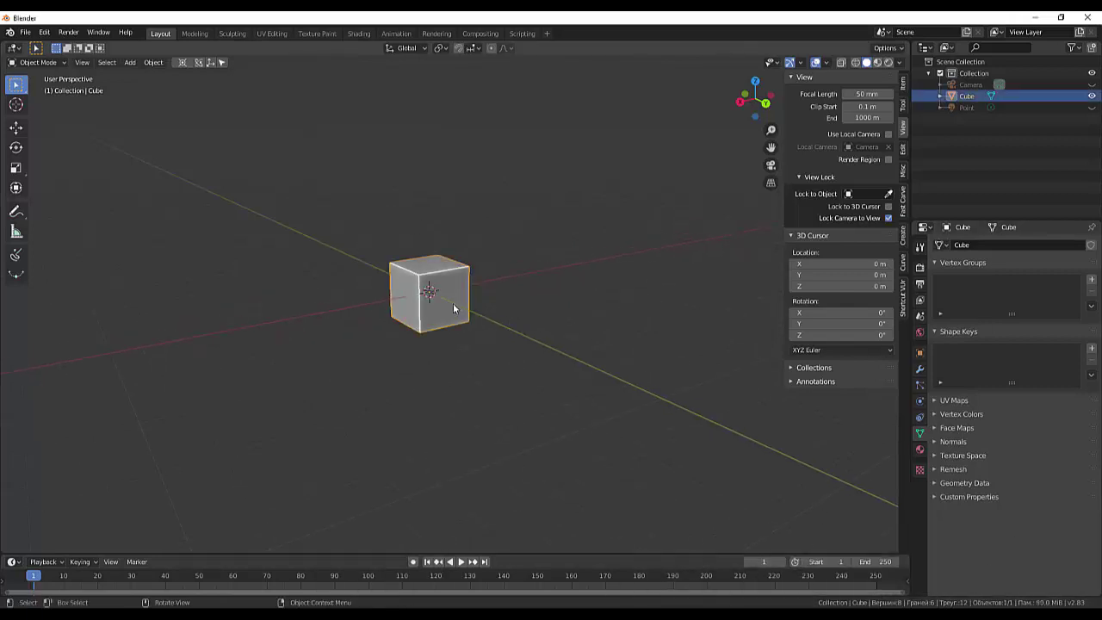
pyautogui.press('g')
pyautogui.press('z')
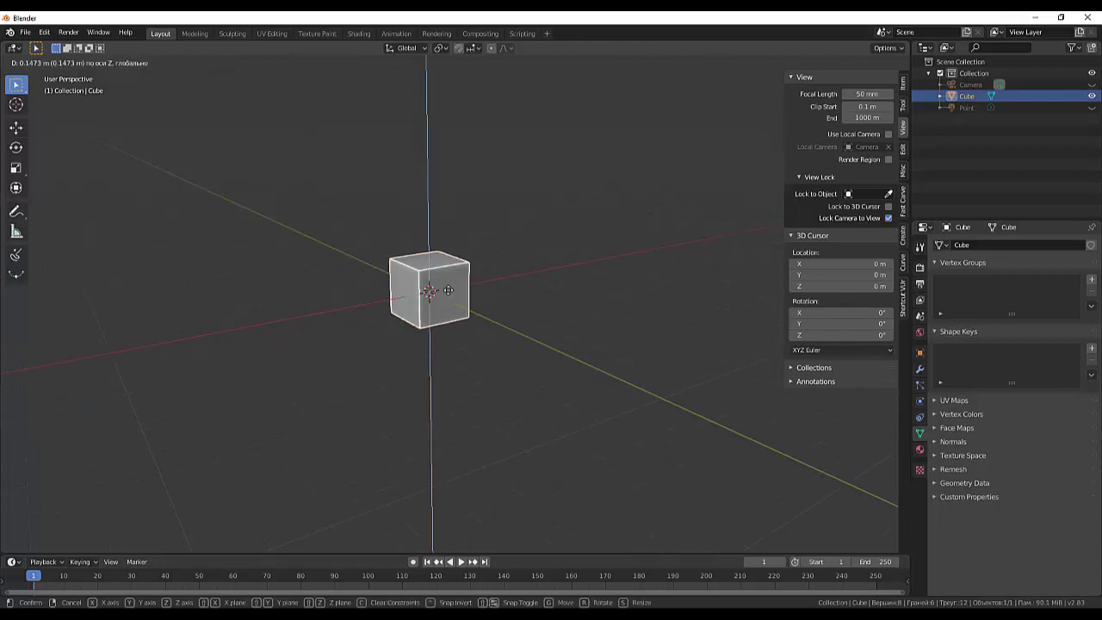
pyautogui.click(449, 138)
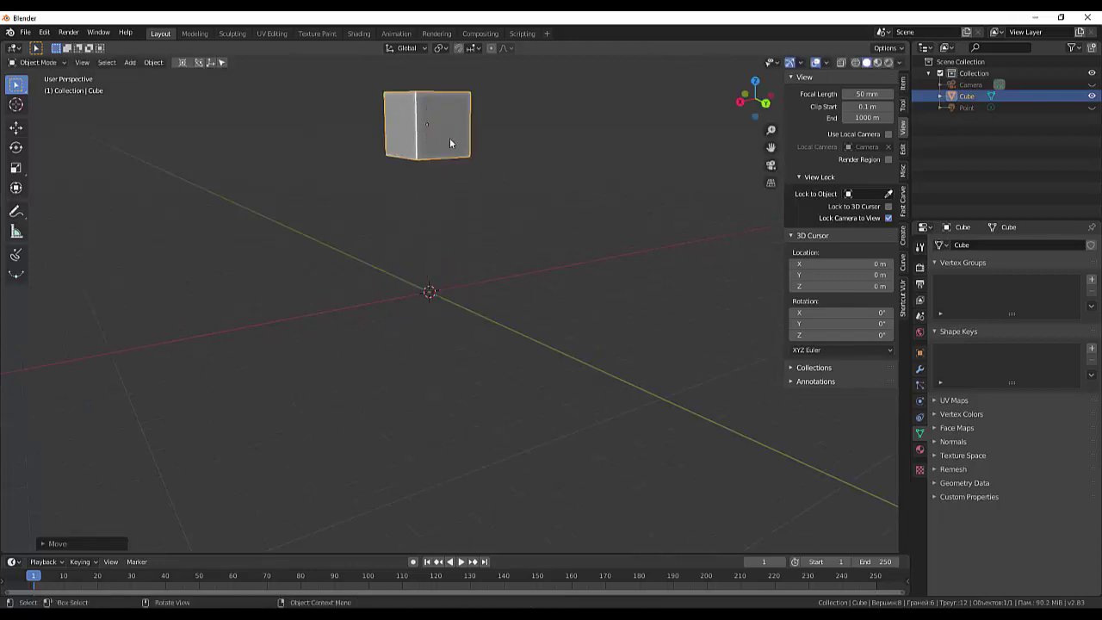
pyautogui.click(1089, 98)
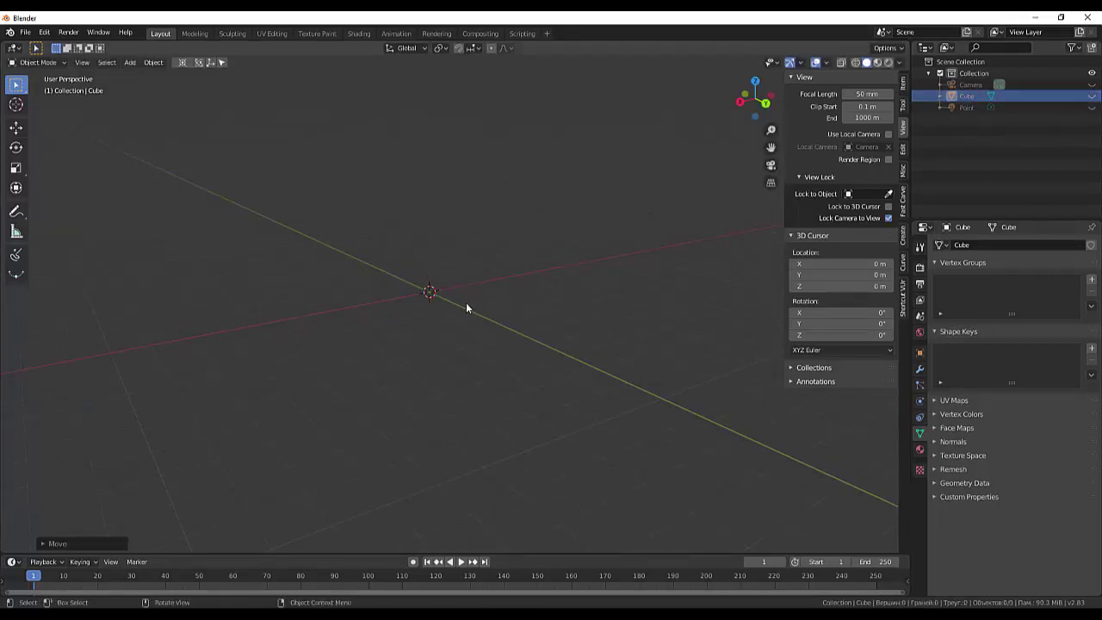
# - Add a cylinder at the origin with 12 vertices
pyautogui.hotkey('shift', 'a')
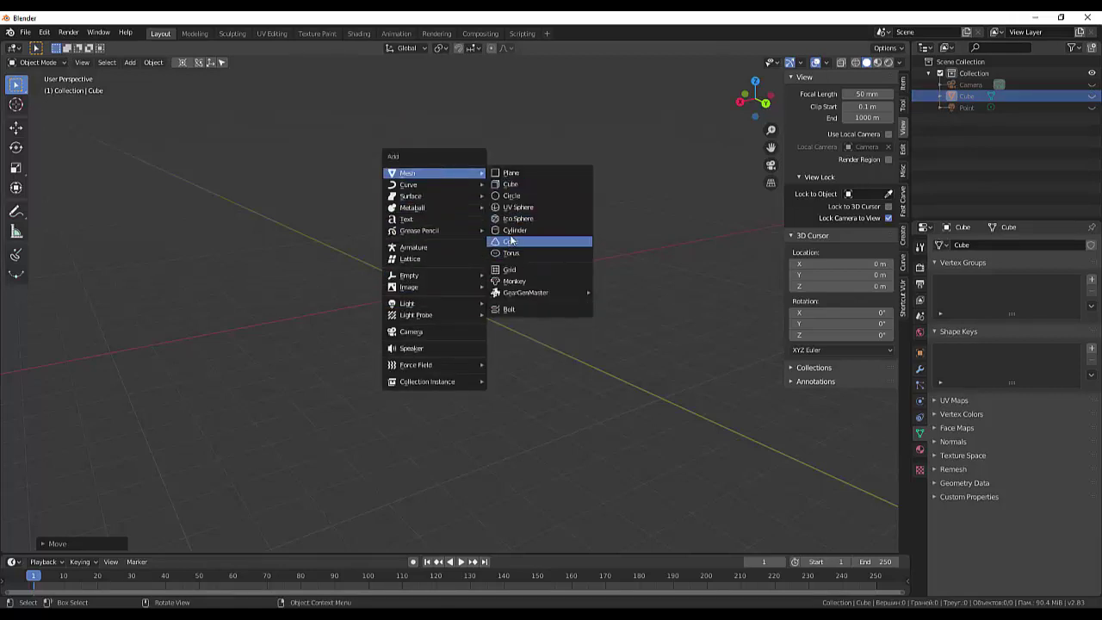
pyautogui.click(515, 230)
pyautogui.click(74, 543)
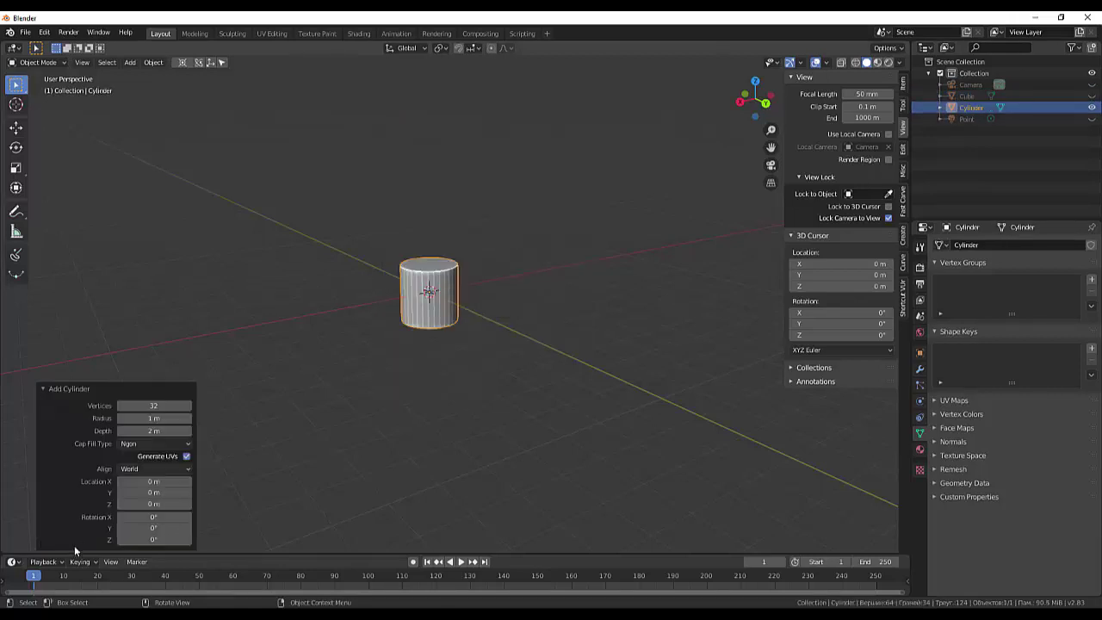
pyautogui.click(164, 405)
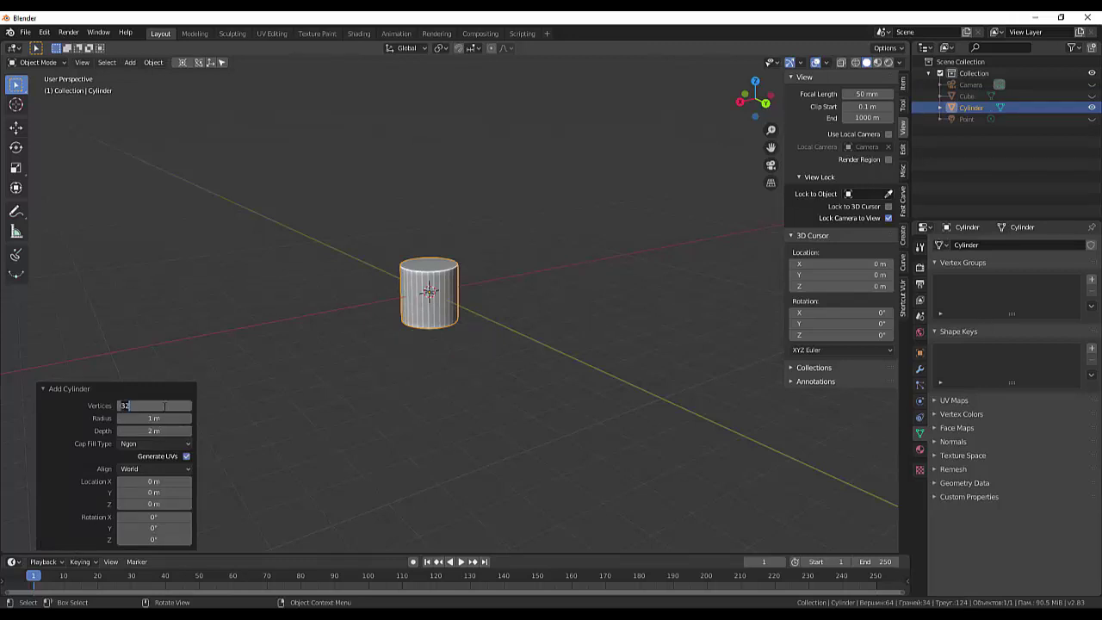
pyautogui.write('1')
pyautogui.press('Return')
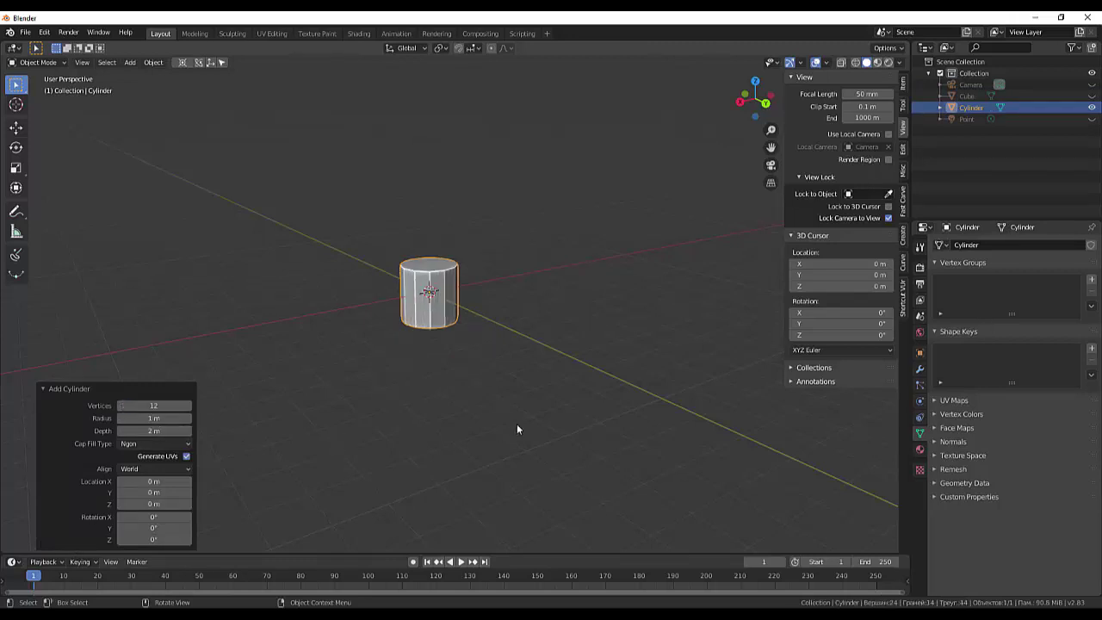
pyautogui.click(507, 432)
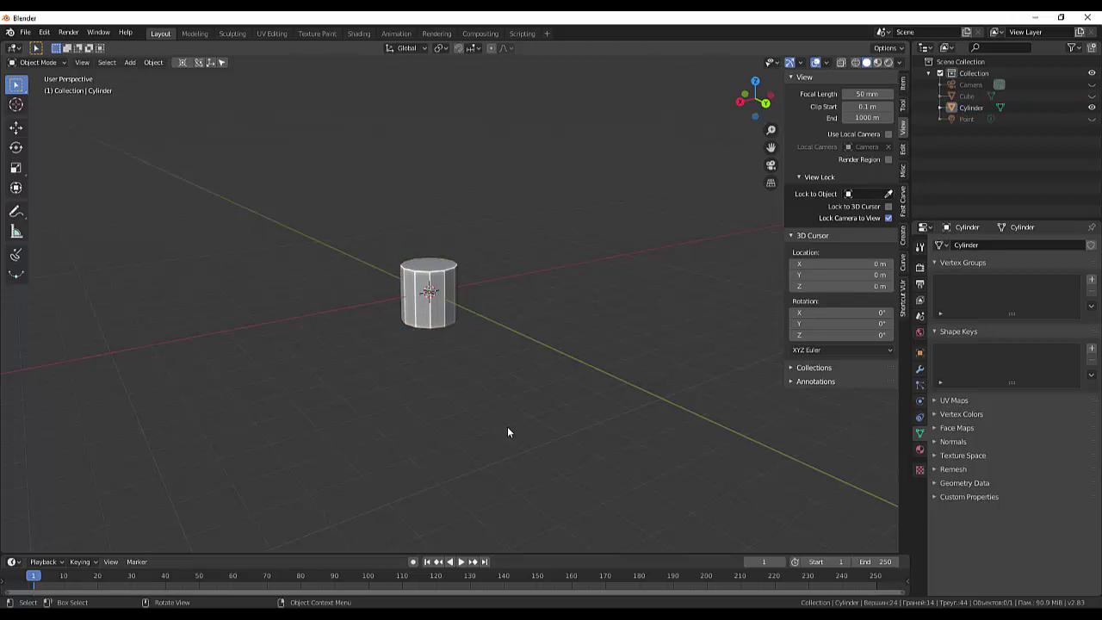
# - From the right side view, flatten the cylinder to 0.554 height
pyautogui.press('KP_3')
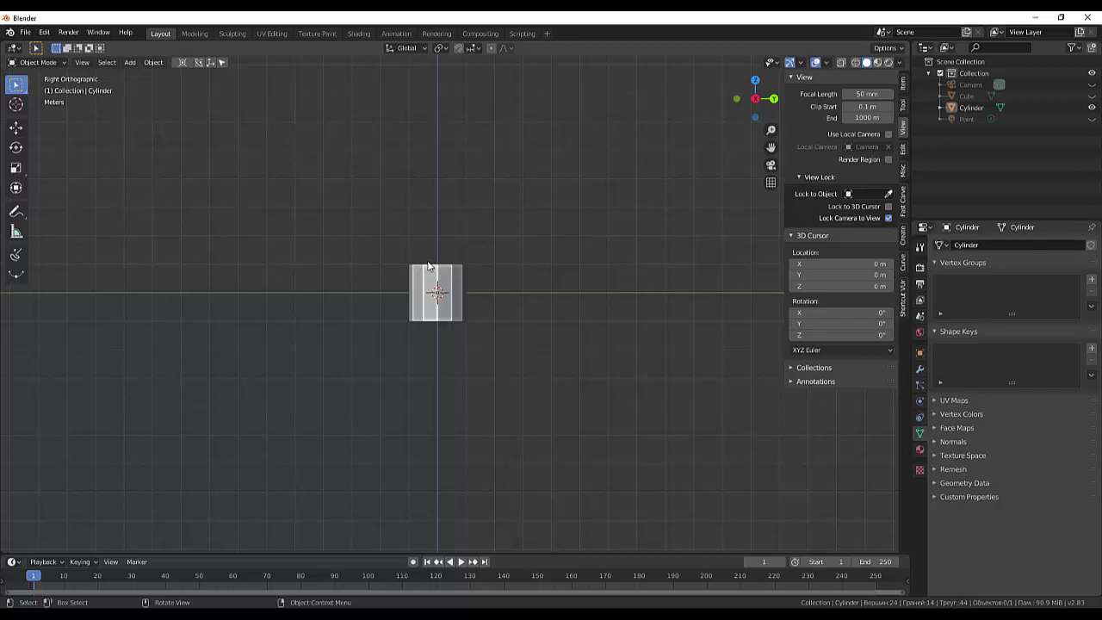
pyautogui.click(440, 284)
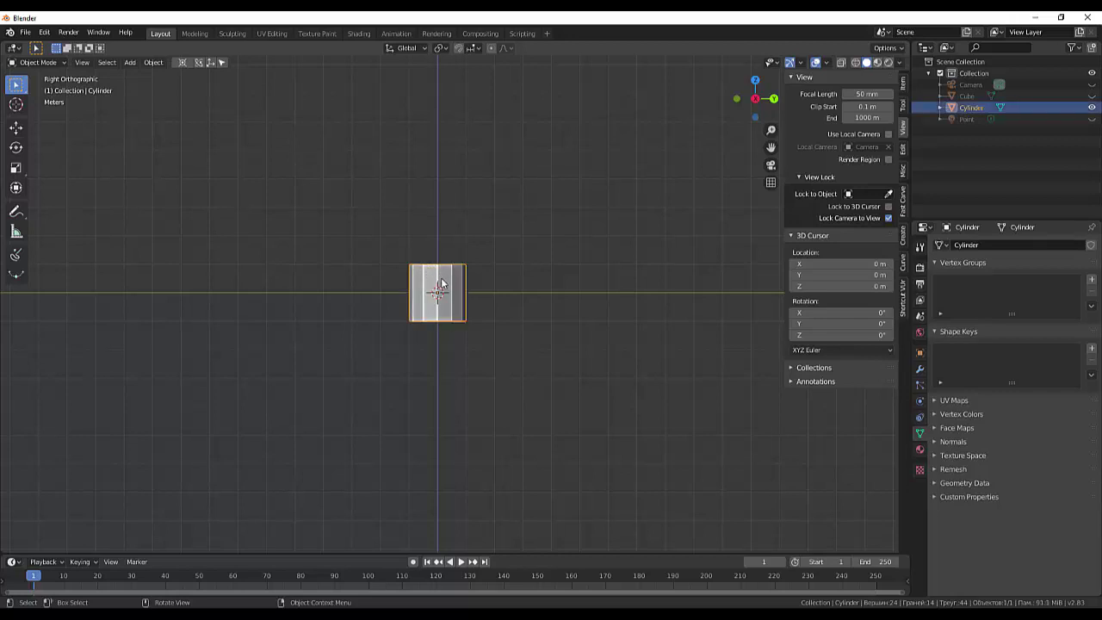
pyautogui.press('s')
pyautogui.press('z')
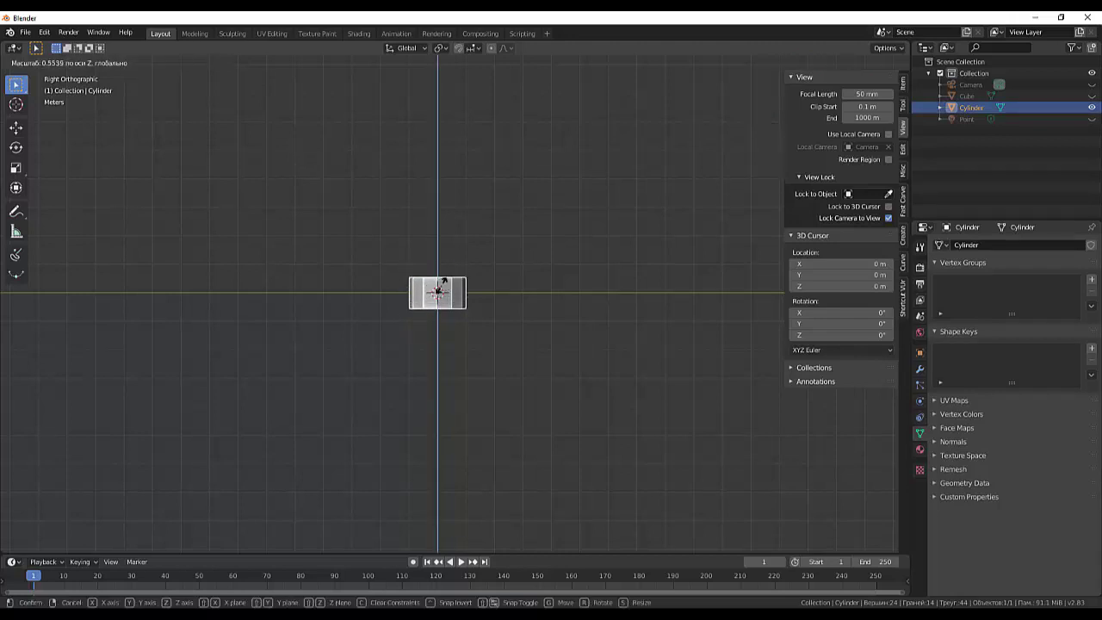
pyautogui.click(443, 283)
# - In top view, rotate the cylinder 15.1° and shrink it to 0.451
pyautogui.moveTo(594, 331); pyautogui.dragTo(641, 378, button='middle')
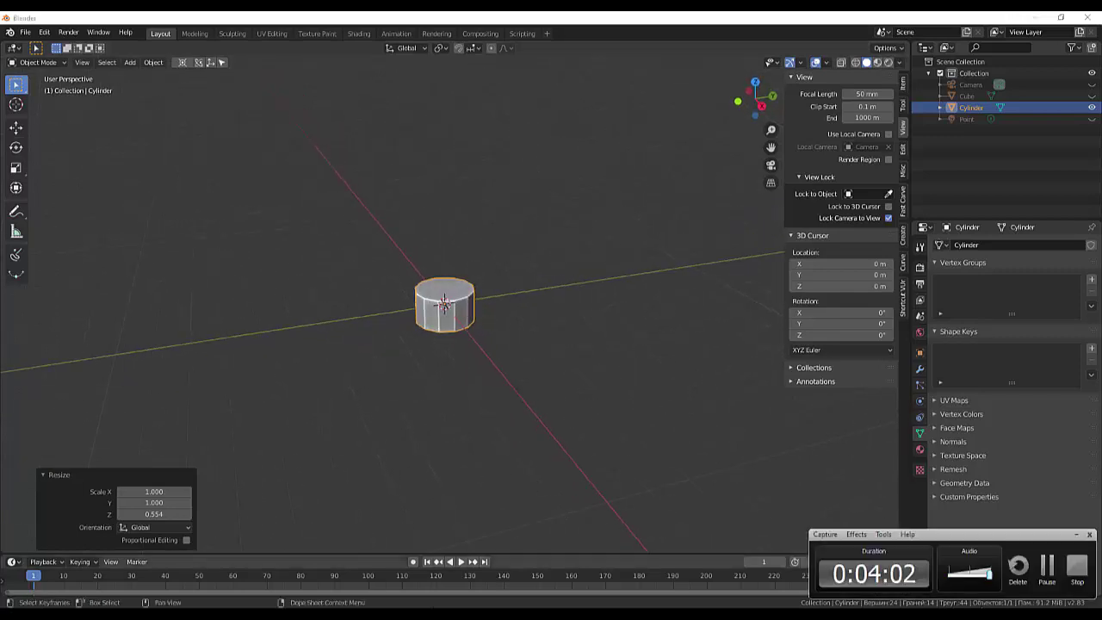
pyautogui.moveTo(671, 335); pyautogui.dragTo(637, 409, button='middle')
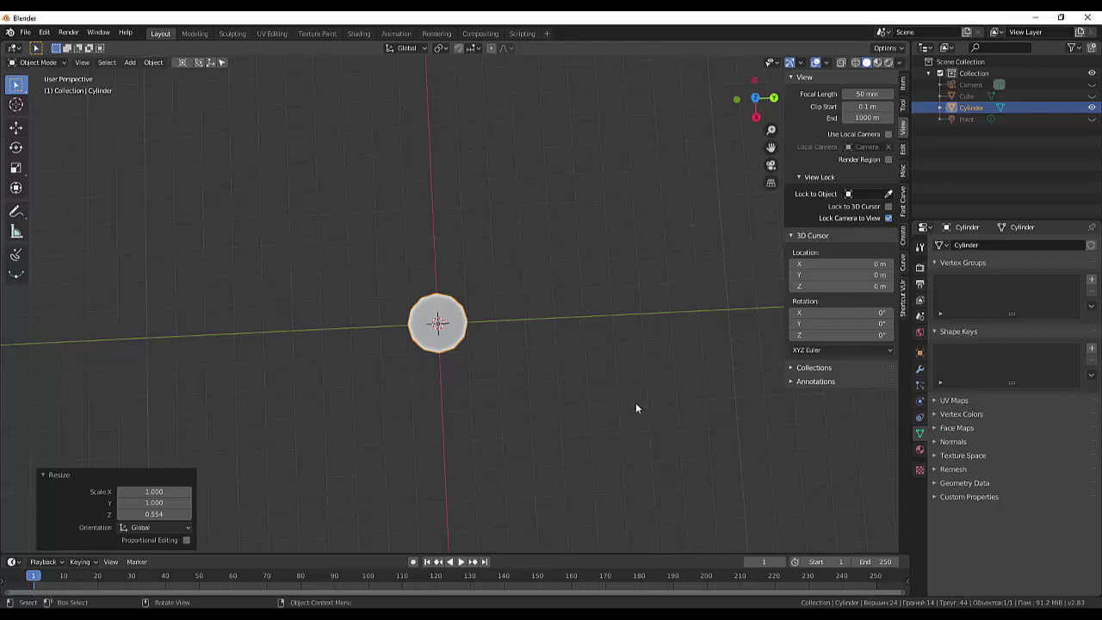
pyautogui.press('KP_7')
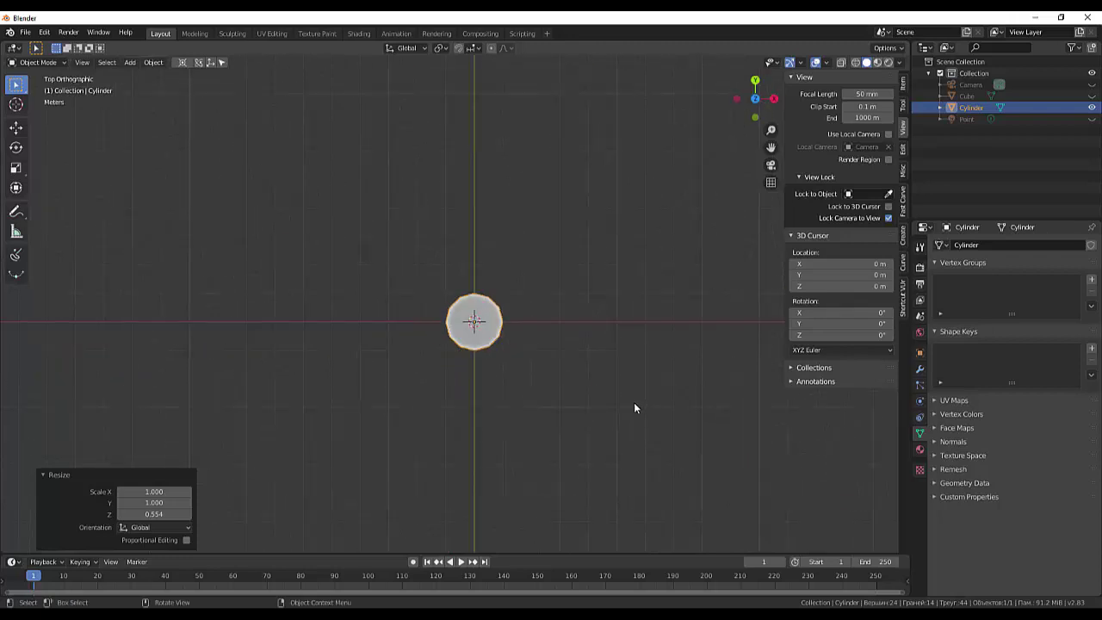
pyautogui.scroll(2, 545, 361)
pyautogui.scroll(2, 545, 361)
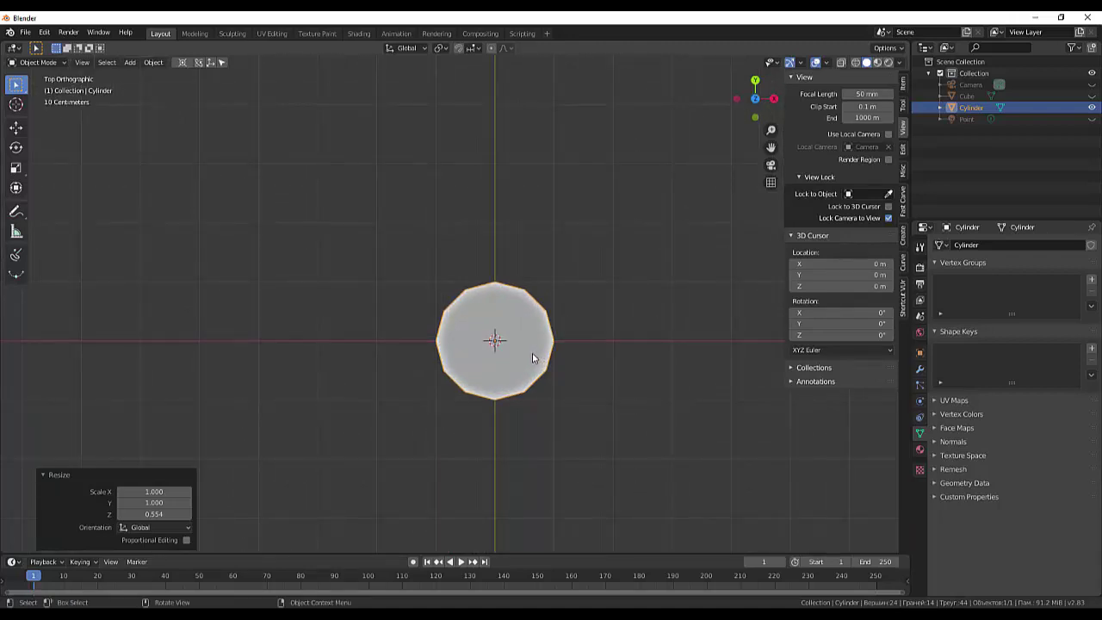
pyautogui.press('r')
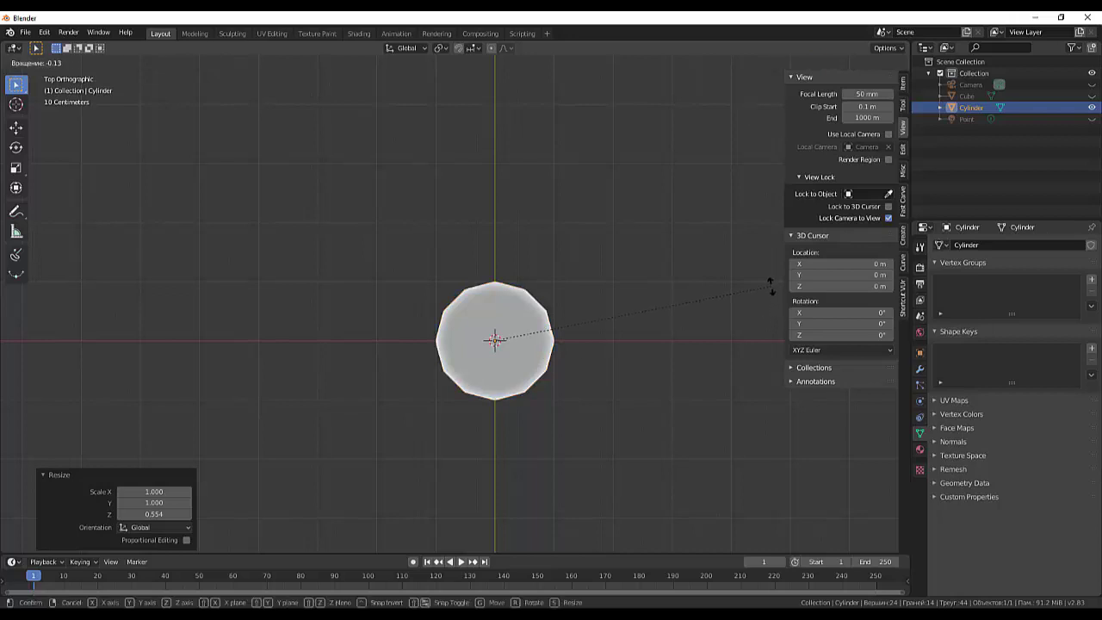
pyautogui.click(748, 359)
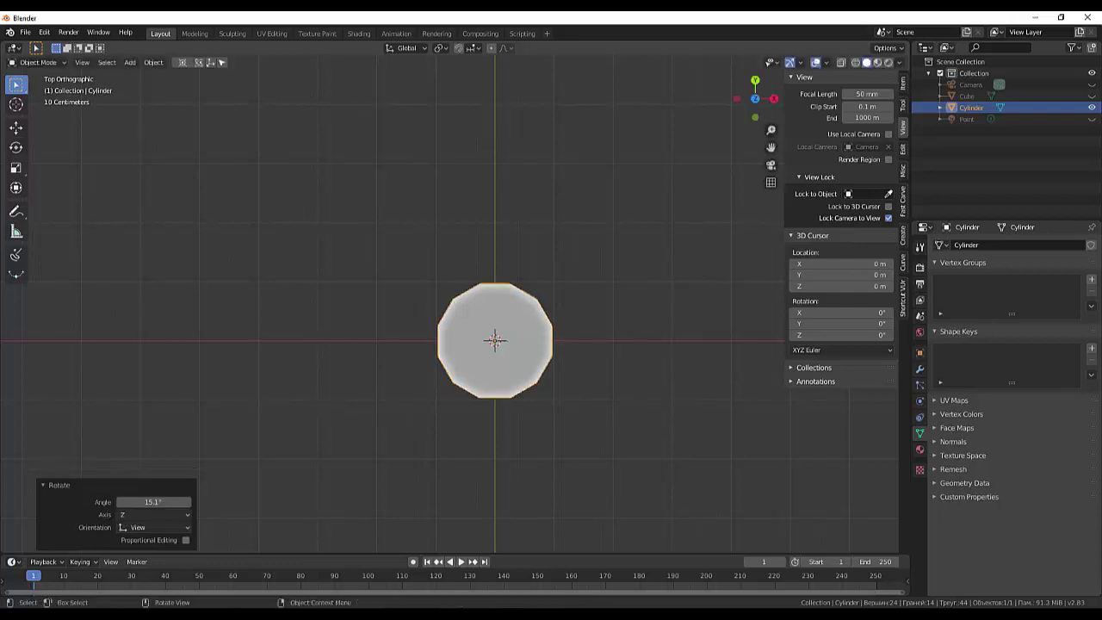
pyautogui.press('s')
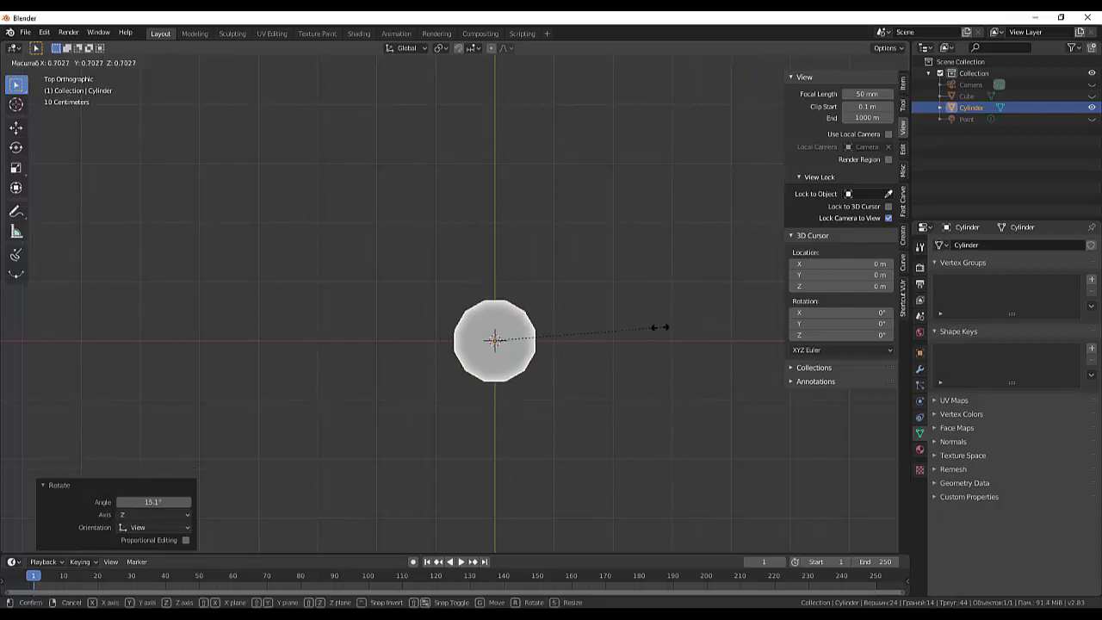
pyautogui.click(593, 339)
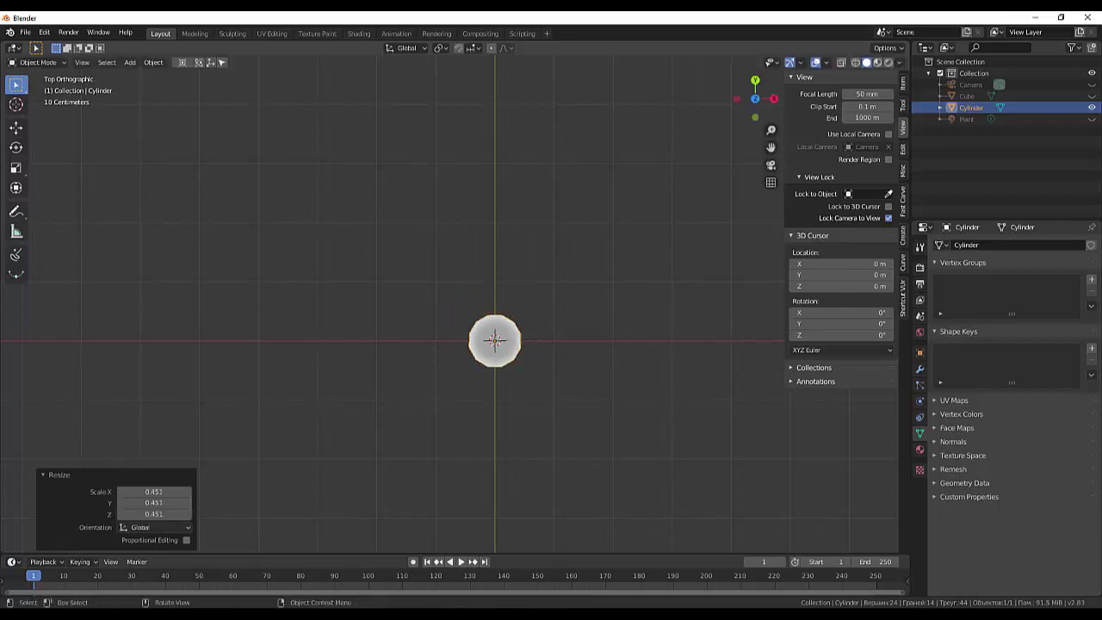
# - From the front view, squash the cylinder's height by a further 0.481
pyautogui.press('KP_1')
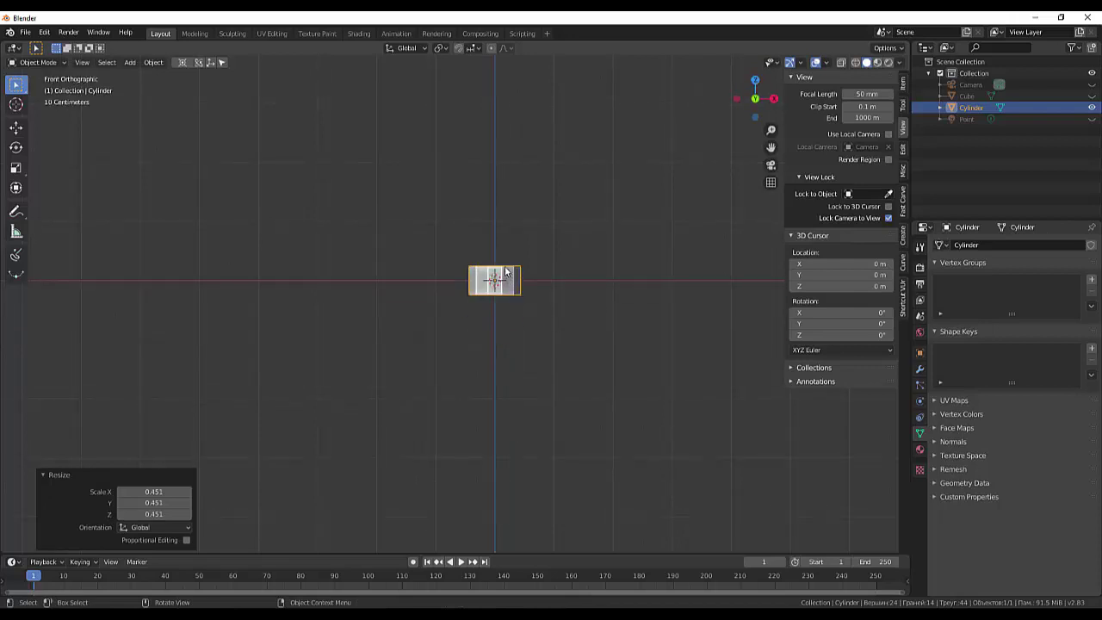
pyautogui.press('z')
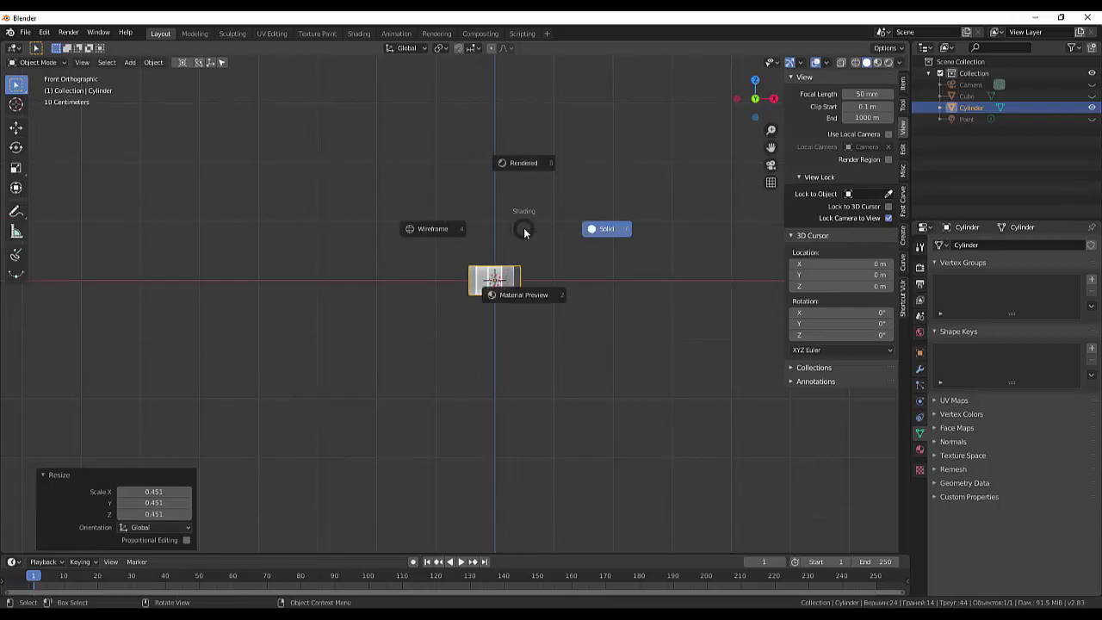
pyautogui.press('Escape')
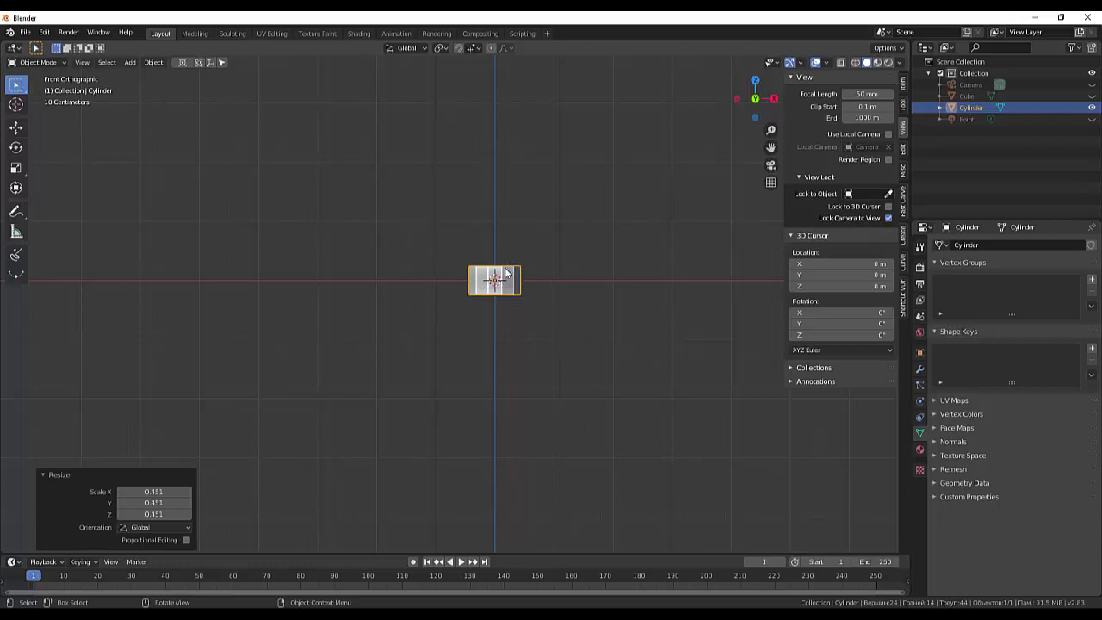
pyautogui.press('s')
pyautogui.press('z')
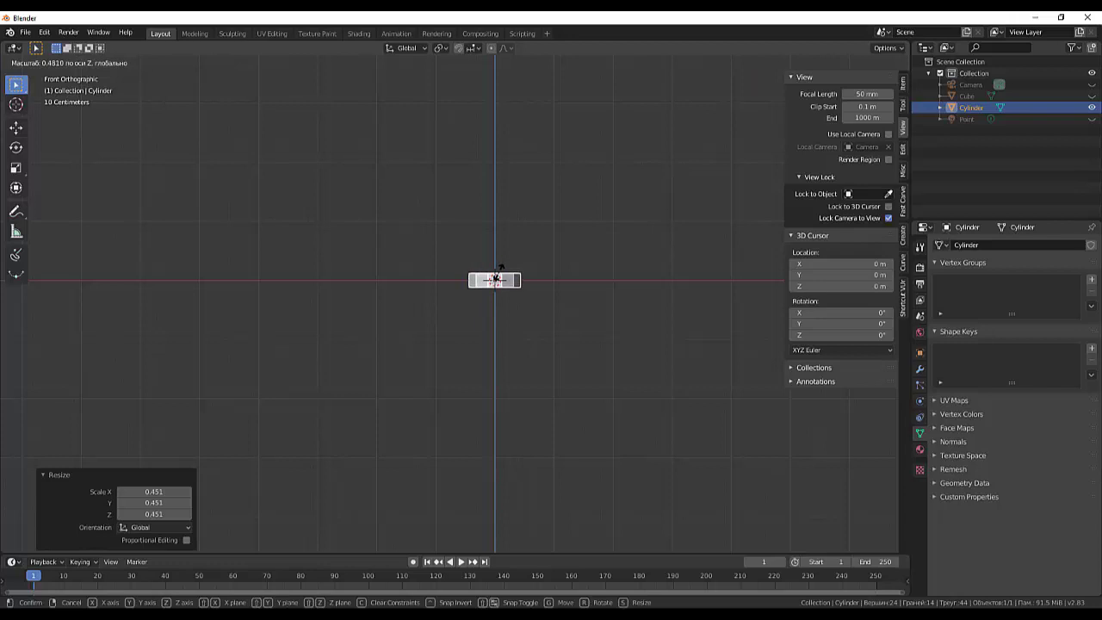
pyautogui.click(500, 267)
pyautogui.moveTo(523, 270); pyautogui.dragTo(523, 298, button='middle')
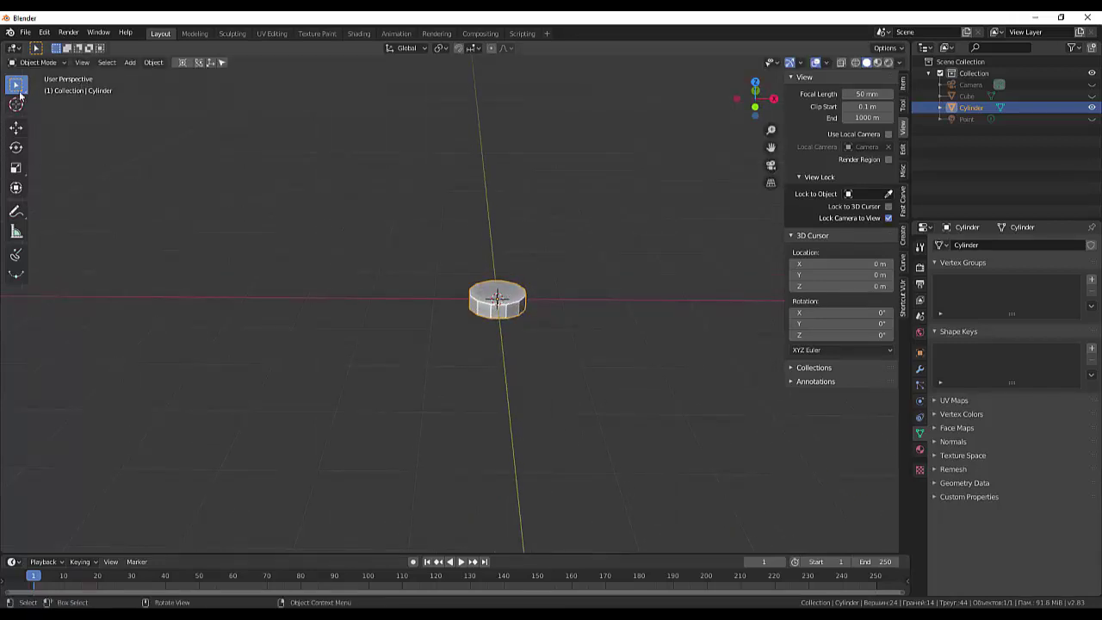
# - Switch the cylinder into Edit Mode
pyautogui.click(82, 63)
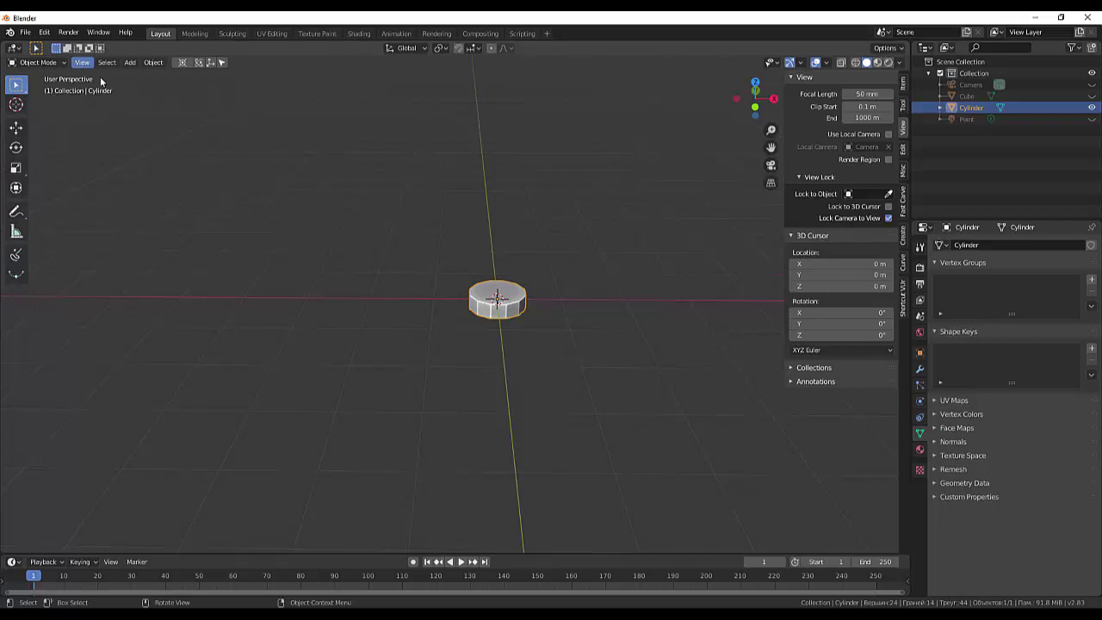
pyautogui.click(50, 64)
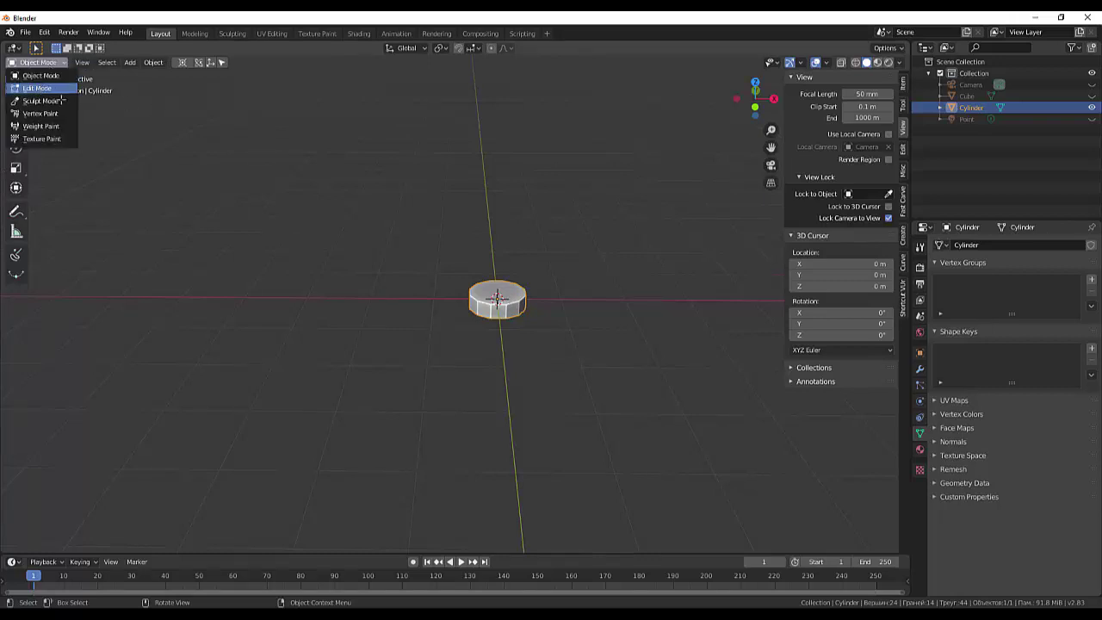
pyautogui.click(35, 87)
# - In face select mode, extrude the top face up 0.413 m and scale it to 0.611
pyautogui.click(503, 293)
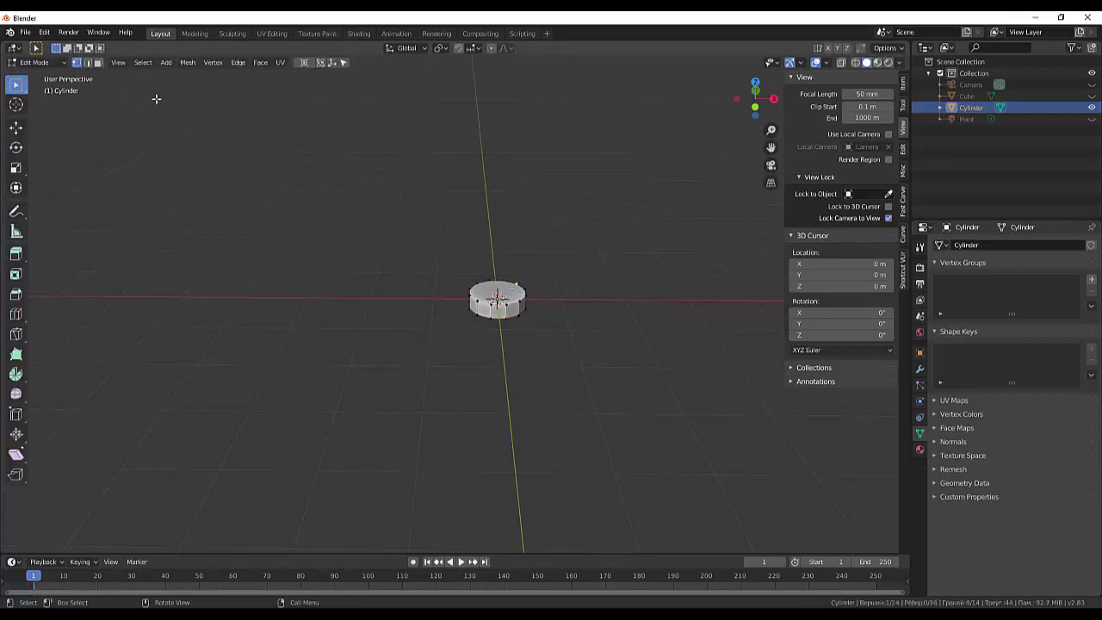
pyautogui.click(99, 63)
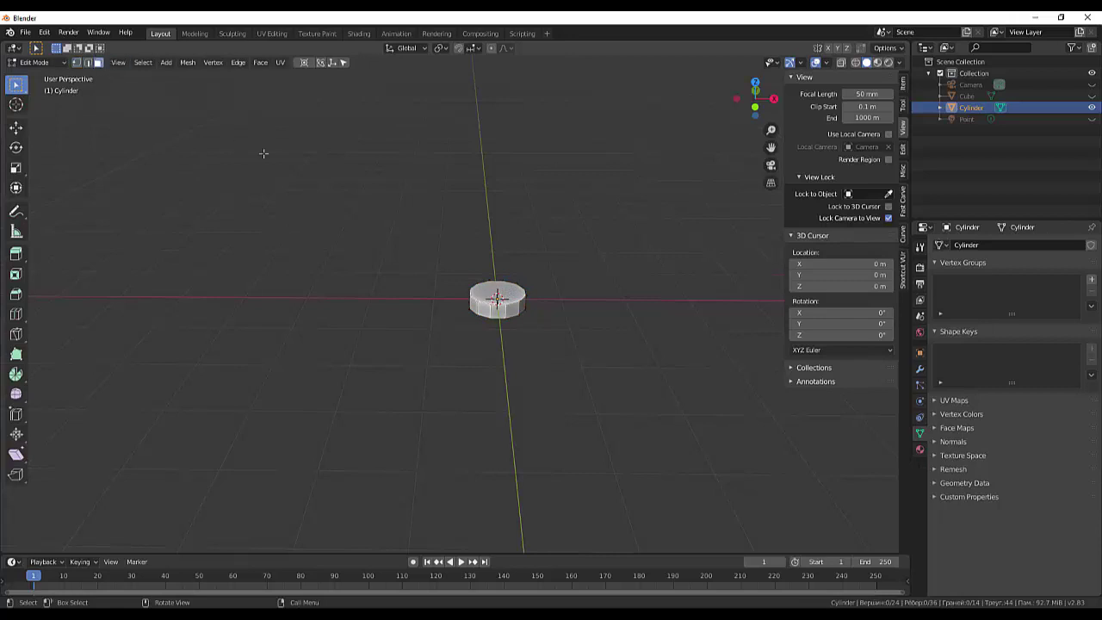
pyautogui.click(508, 294)
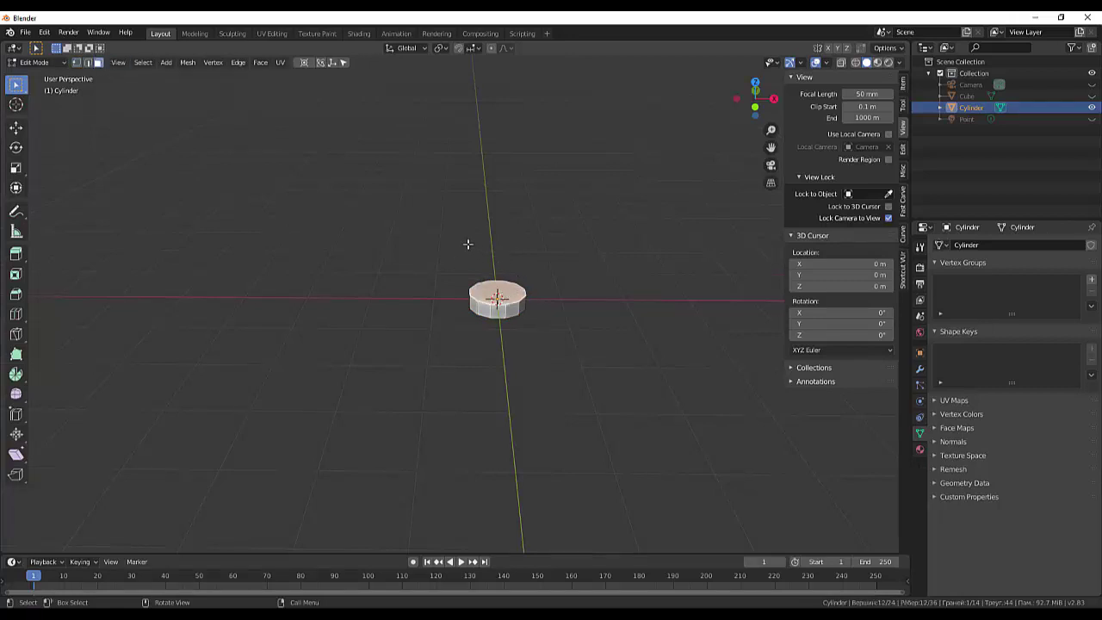
pyautogui.press('e')
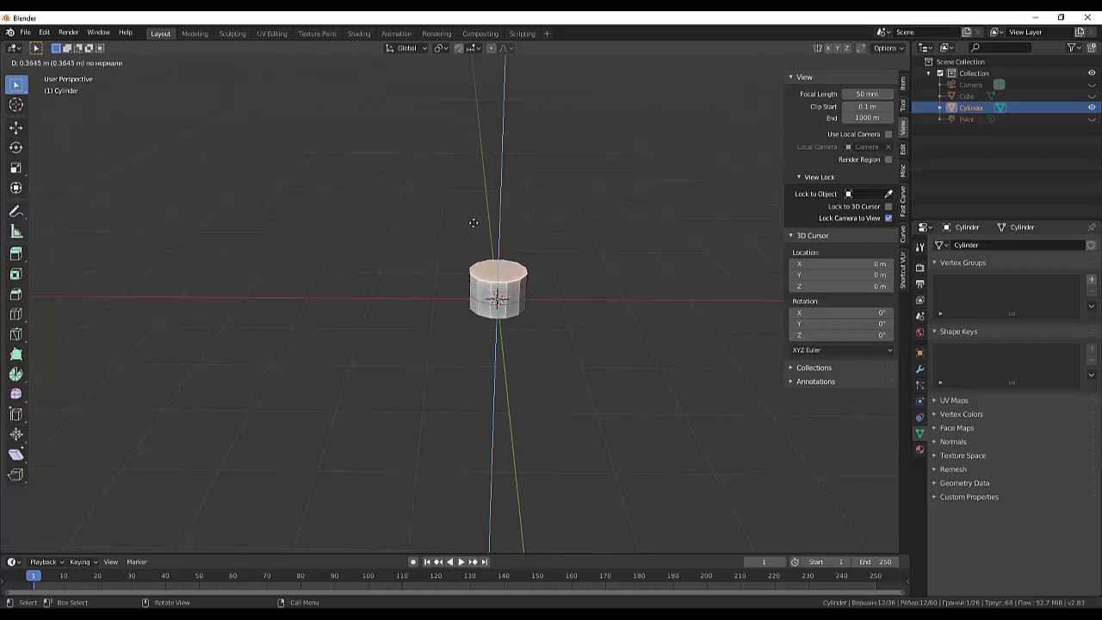
pyautogui.click(473, 220)
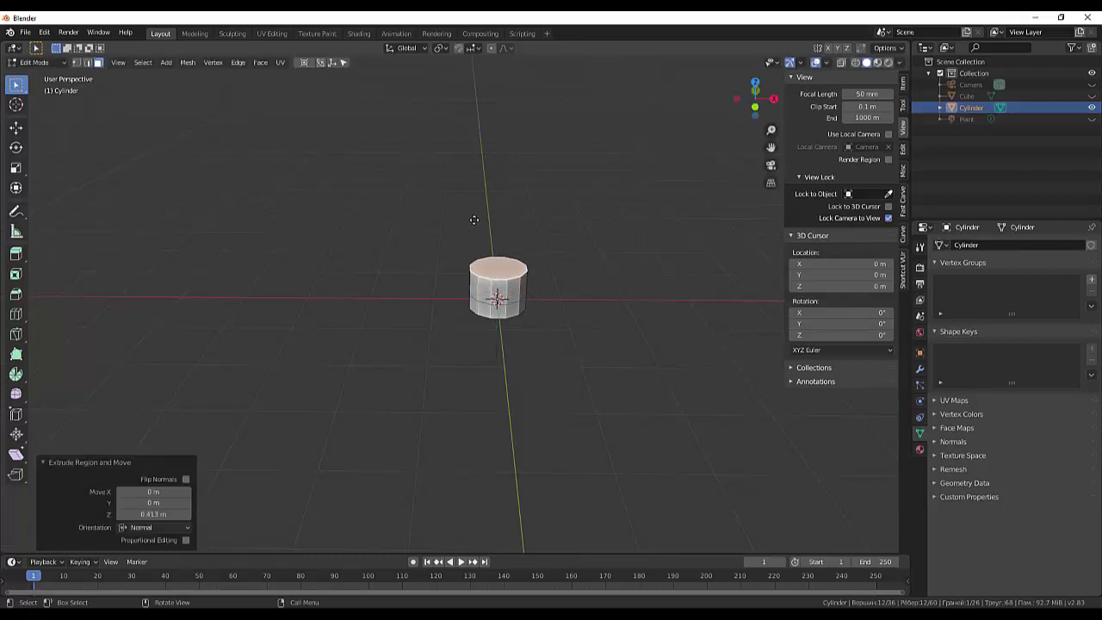
pyautogui.press('s')
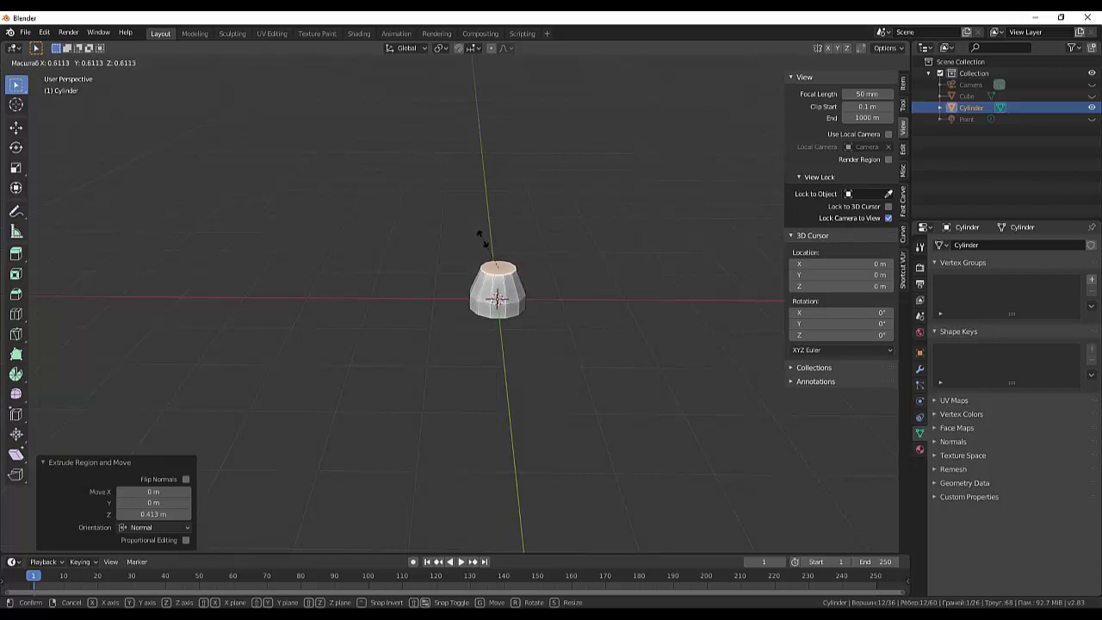
pyautogui.click(480, 234)
# - Zoom in around the base and select one of its lower side faces
pyautogui.moveTo(556, 231)
pyautogui.mouseDown(button='middle')
pyautogui.moveTo(561, 202)
pyautogui.moveTo(642, 232)
pyautogui.mouseUp(button='middle')
pyautogui.scroll(2, 568, 350)
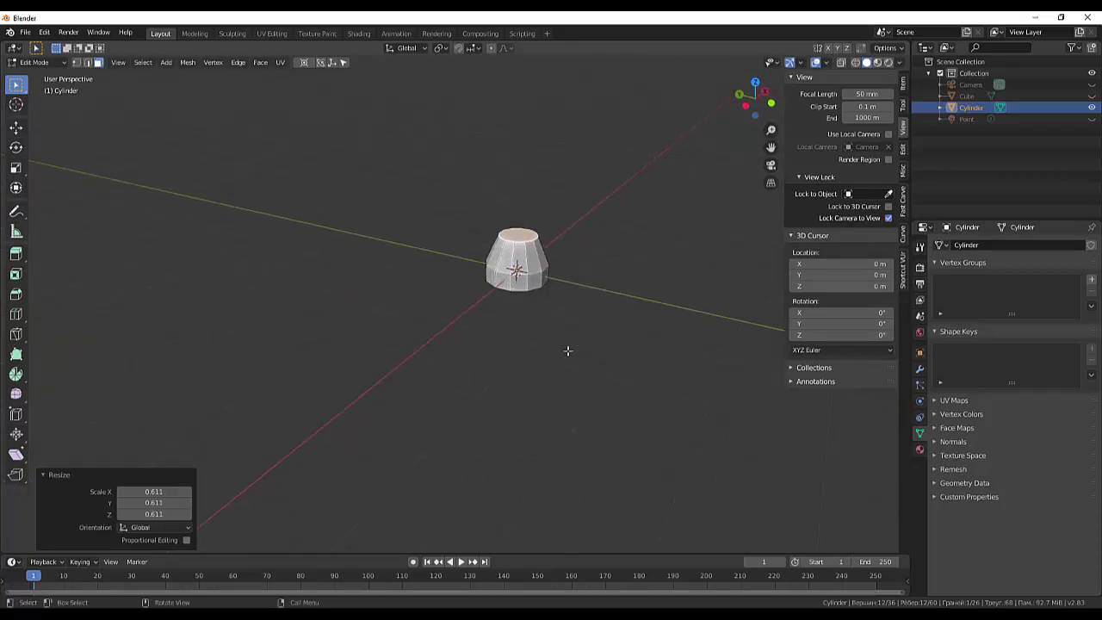
pyautogui.scroll(2, 568, 350)
pyautogui.scroll(2, 568, 349)
pyautogui.click(523, 266)
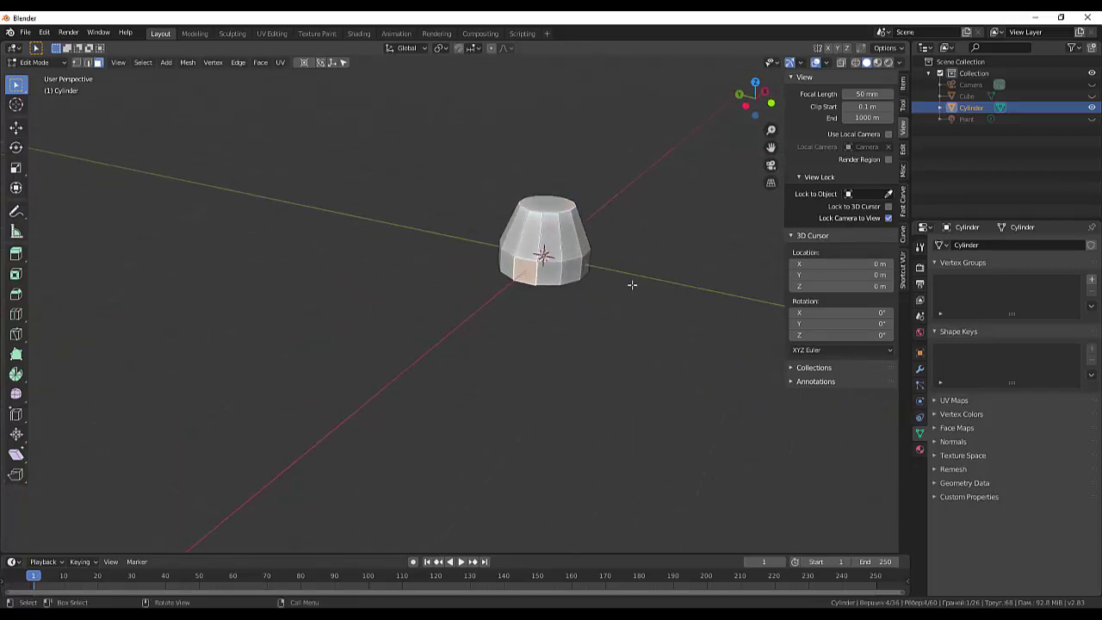
pyautogui.moveTo(625, 285)
pyautogui.mouseDown(button='middle')
pyautogui.moveTo(575, 297)
pyautogui.moveTo(697, 304)
pyautogui.moveTo(659, 295)
pyautogui.mouseUp(button='middle')
# - Add another lower side face to the selection and cancel a trial extrusion
pyautogui.keyDown('shift'); pyautogui.click(576, 294); pyautogui.keyUp('shift')
pyautogui.moveTo(426, 258); pyautogui.dragTo(482, 399, button='middle')
pyautogui.hotkey('shift', 'space')
pyautogui.press('g')
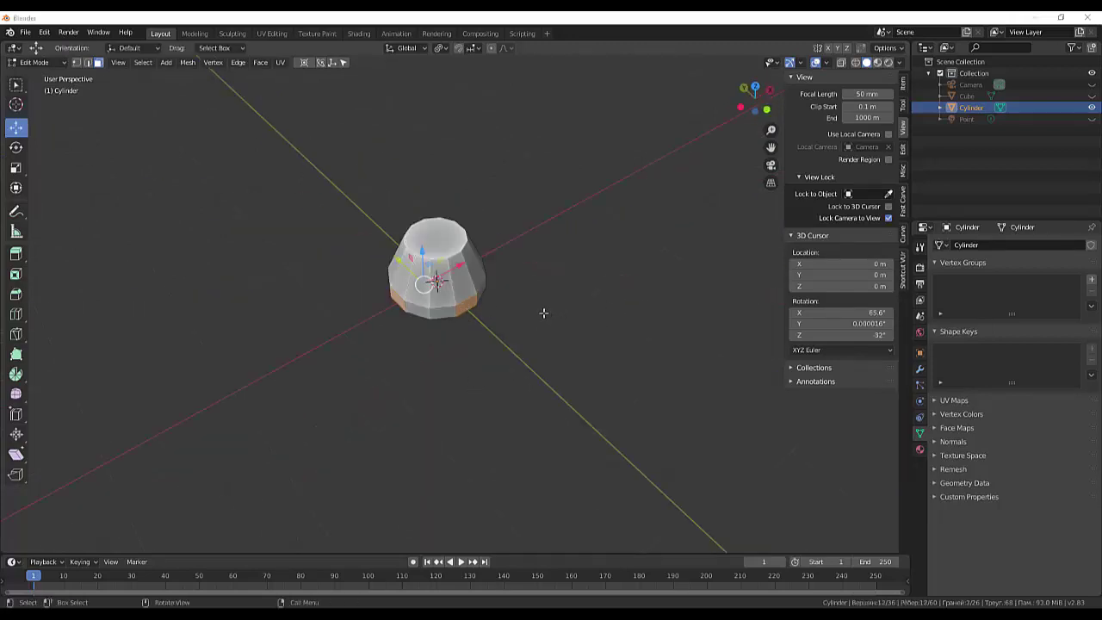
pyautogui.moveTo(543, 312); pyautogui.dragTo(544, 267, button='middle')
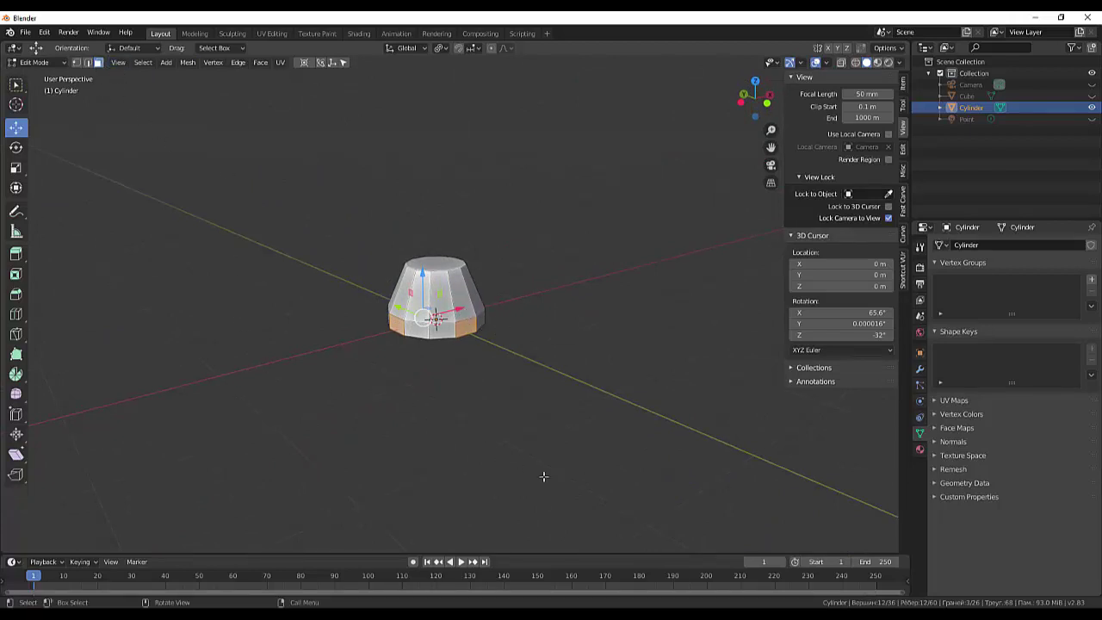
pyautogui.press('e')
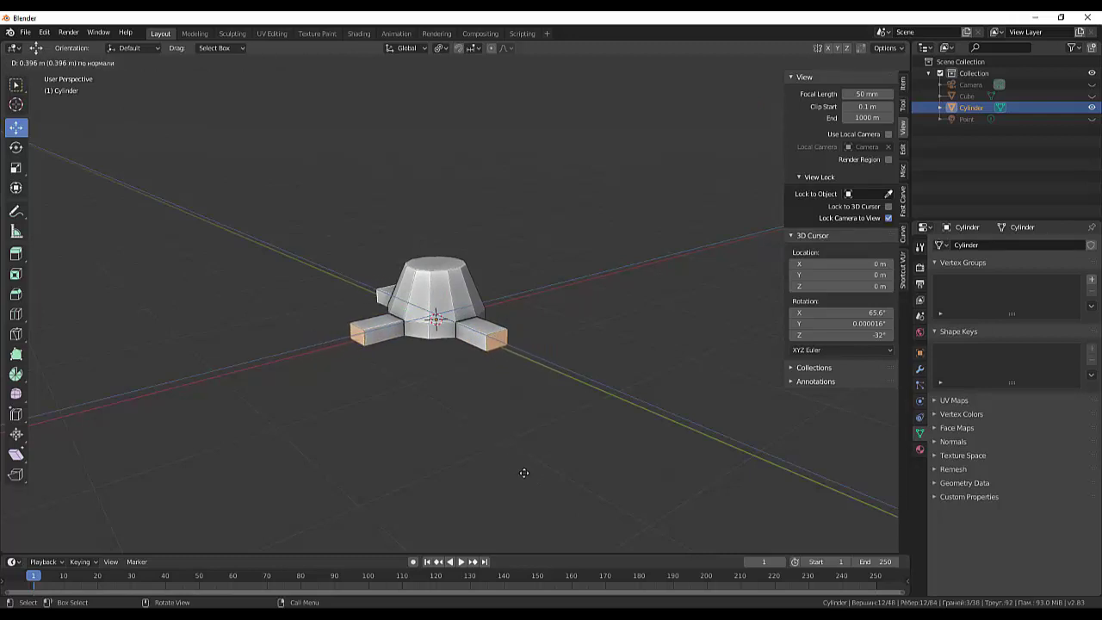
pyautogui.press('Escape')
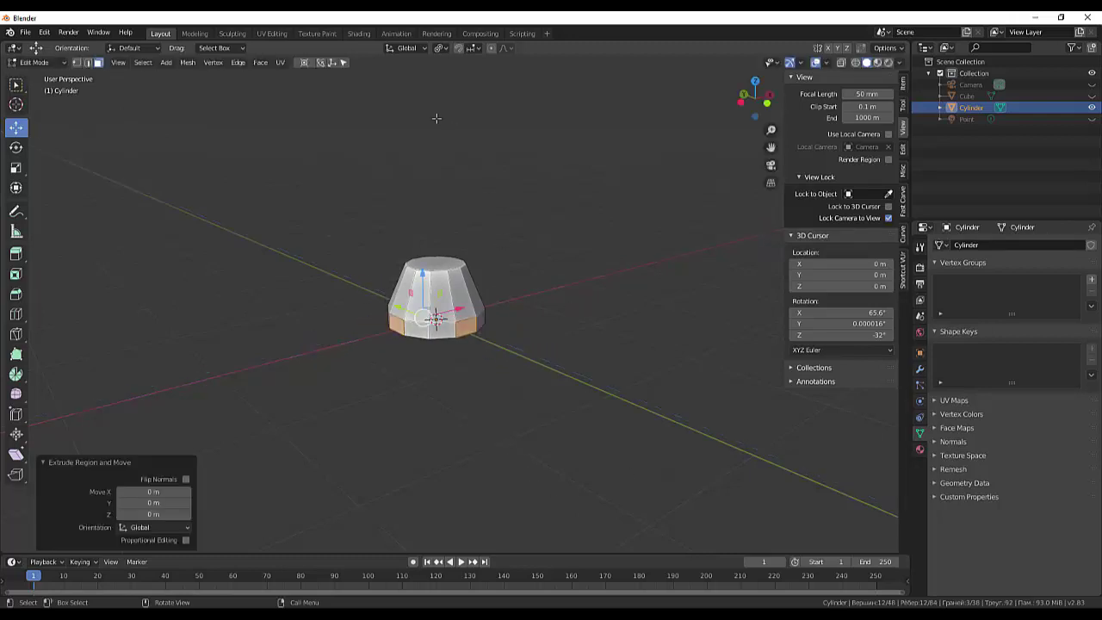
# - Set the Transform Pivot Point to Individual Origins
pyautogui.click(440, 48)
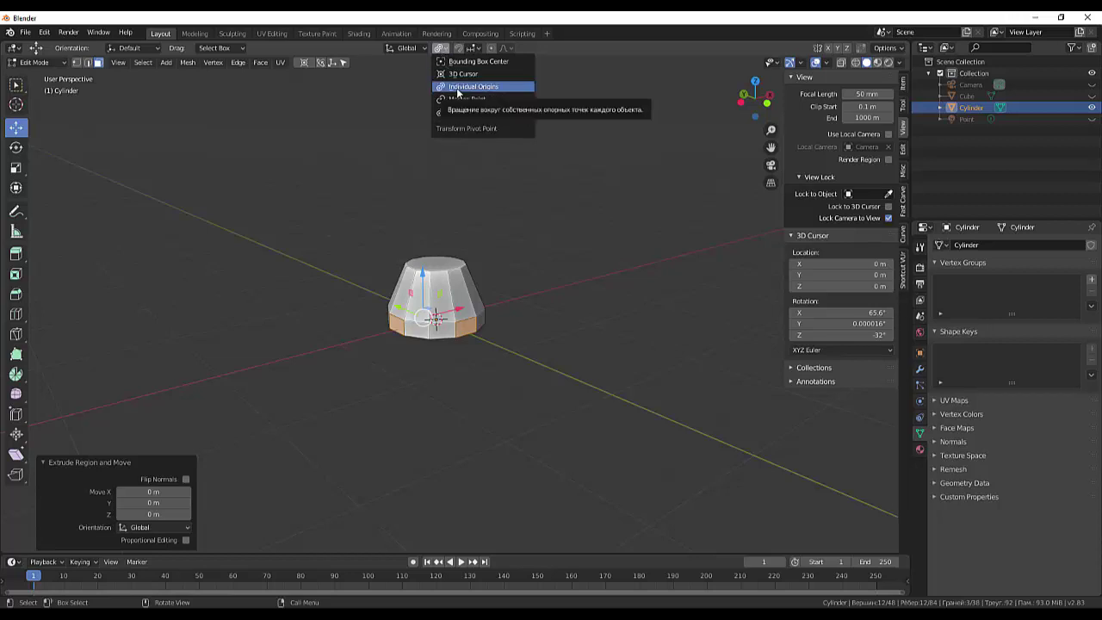
pyautogui.click(456, 90)
pyautogui.click(442, 49)
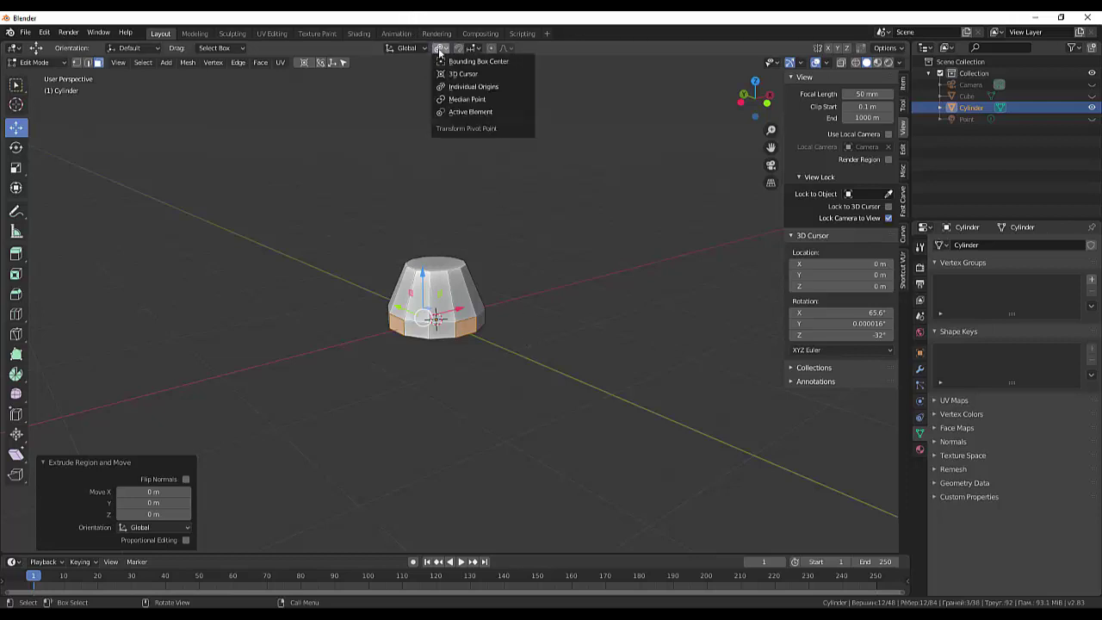
pyautogui.click(439, 48)
pyautogui.click(462, 90)
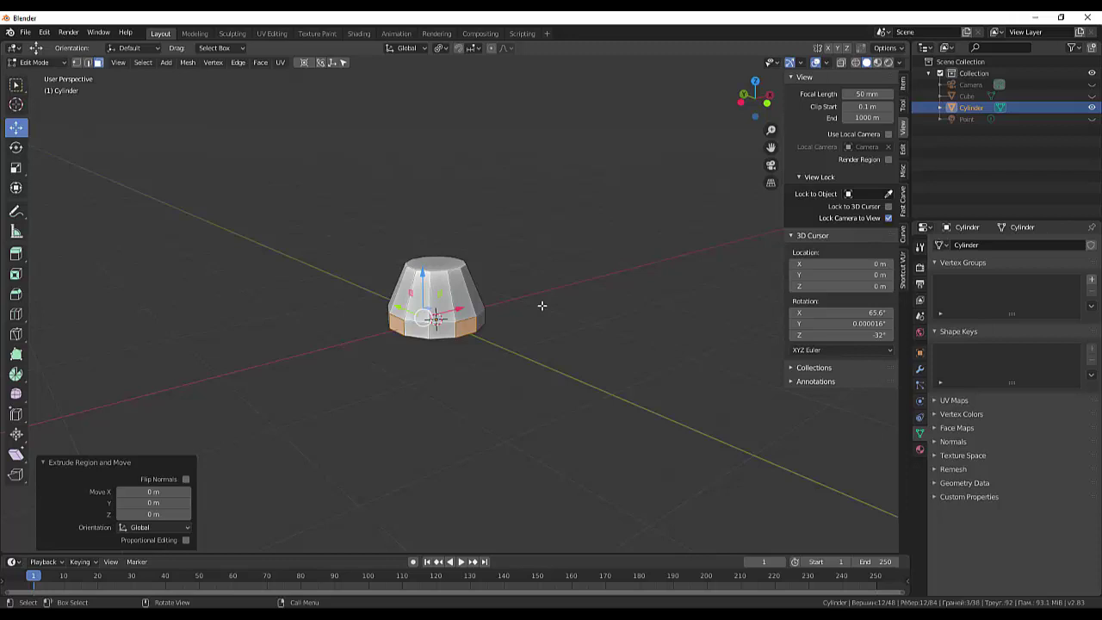
# - Extrude the three lower side faces outward into legs and taper their ends to 0.613
pyautogui.press('e')
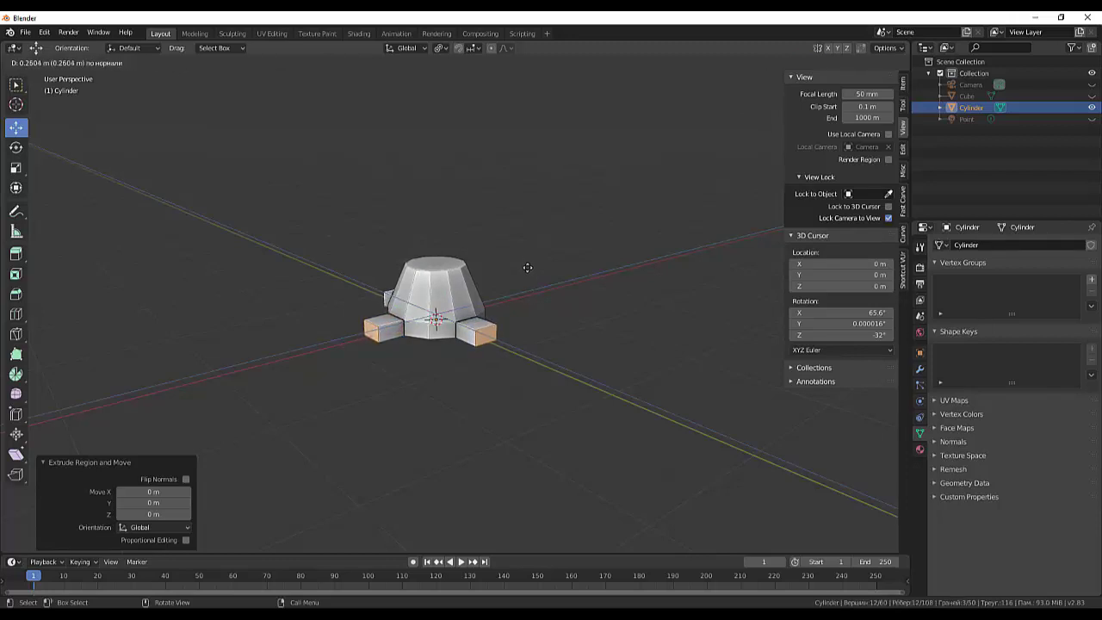
pyautogui.click(527, 266)
pyautogui.press('s')
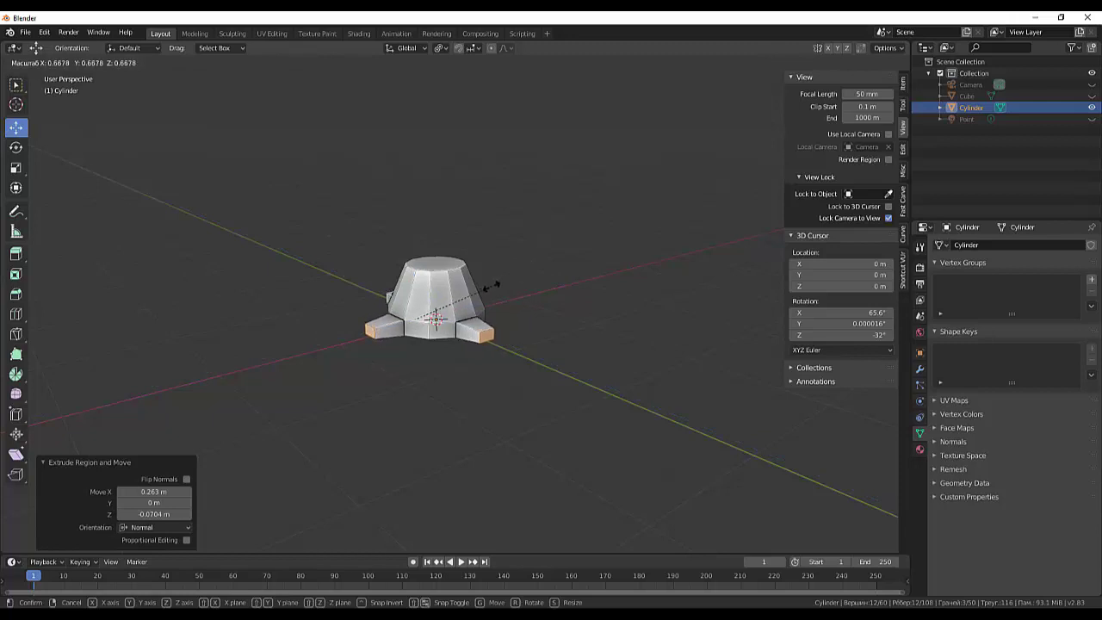
pyautogui.click(484, 284)
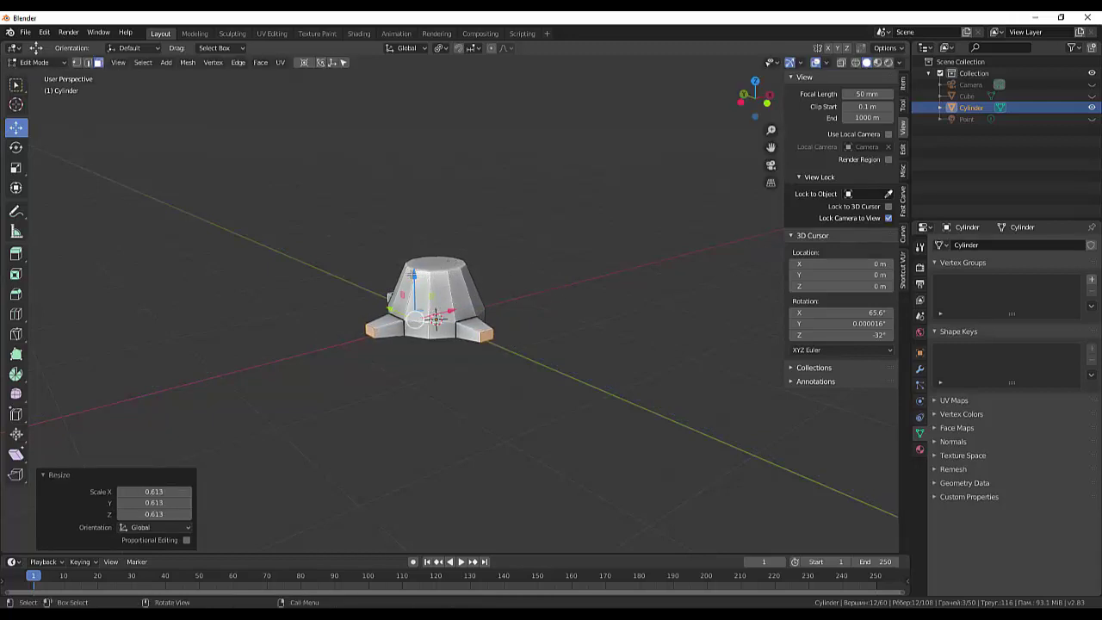
# - Lower the leg ends along Z, checking their height in right orthographic view
pyautogui.moveTo(414, 276); pyautogui.dragTo(412, 281)
pyautogui.press('KP_3')
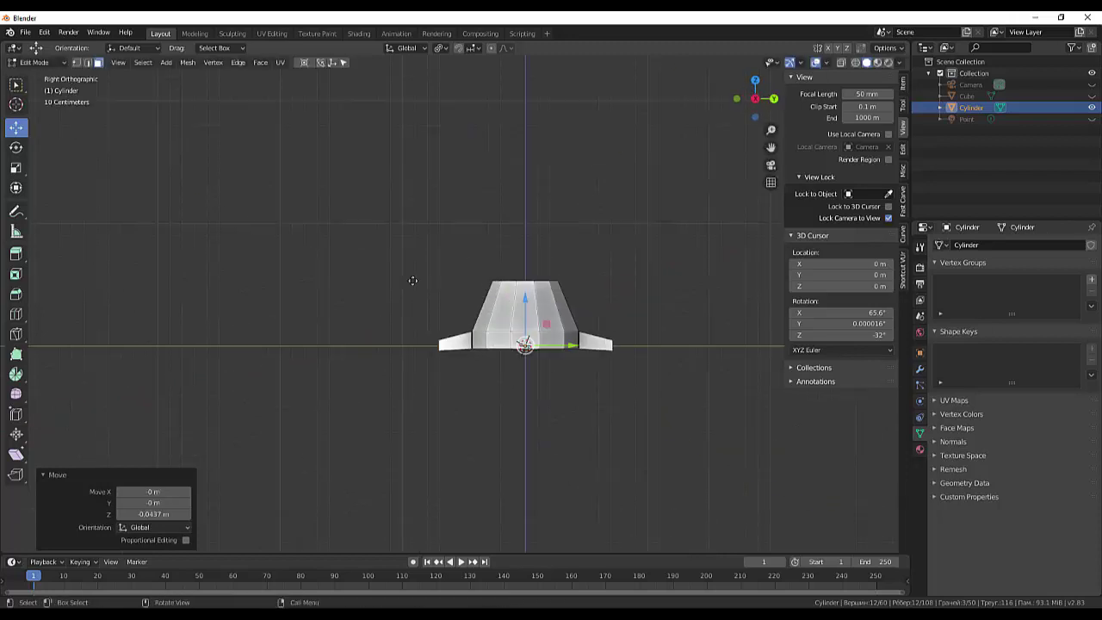
pyautogui.moveTo(530, 309); pyautogui.dragTo(525, 301)
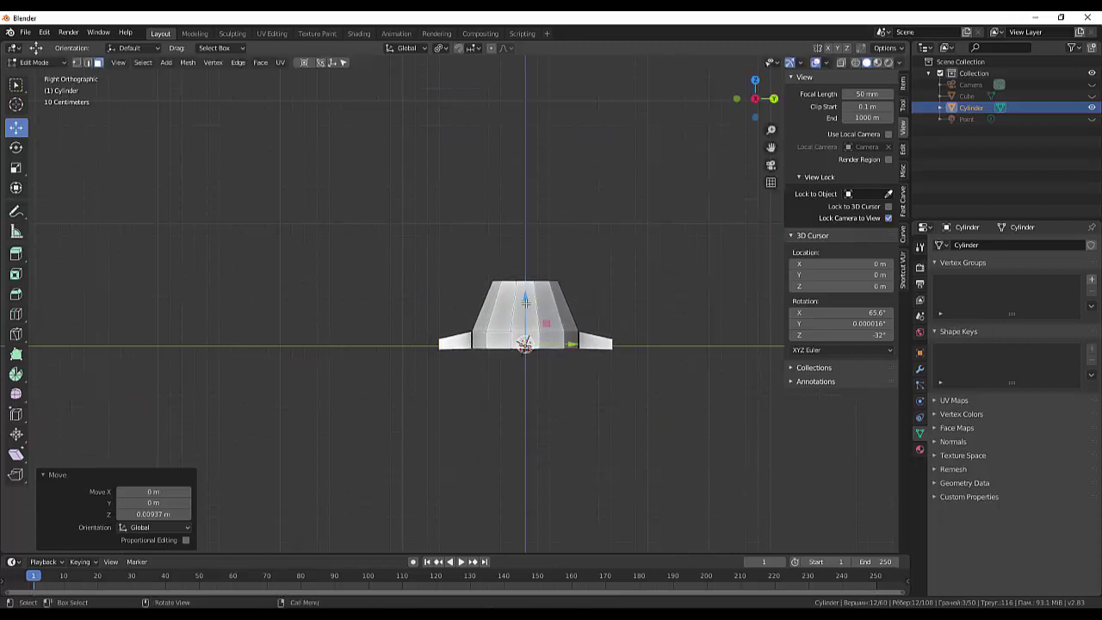
pyautogui.click(564, 431)
pyautogui.moveTo(657, 406)
pyautogui.mouseDown(button='middle')
pyautogui.moveTo(728, 419)
pyautogui.moveTo(659, 422)
pyautogui.mouseUp(button='middle')
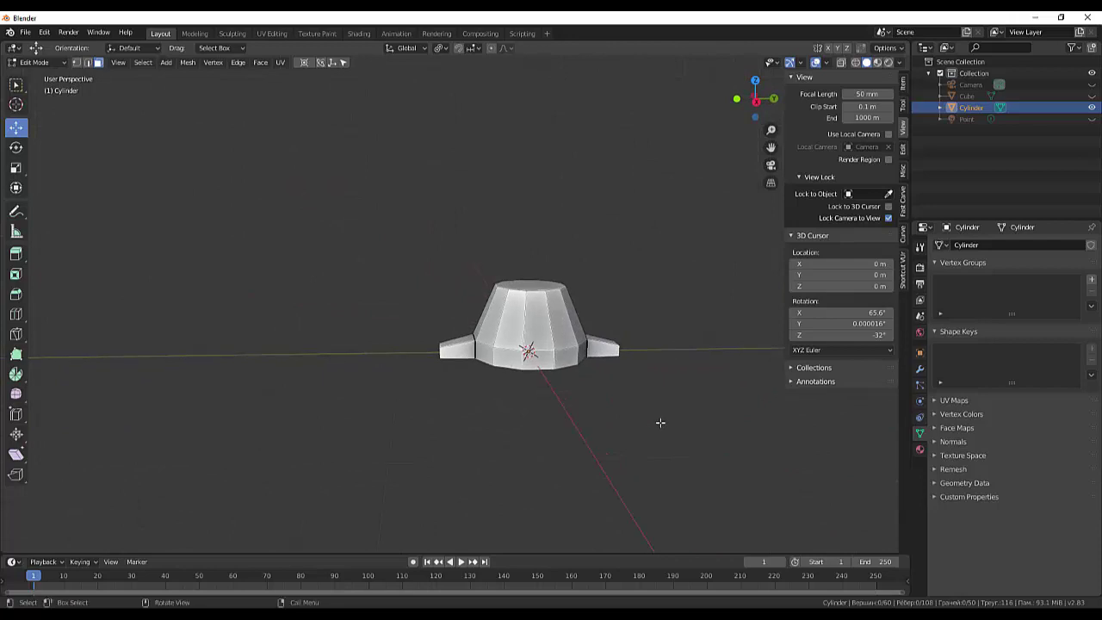
# - Lower the base's top face along Z with the gizmo arrow
pyautogui.click(533, 290)
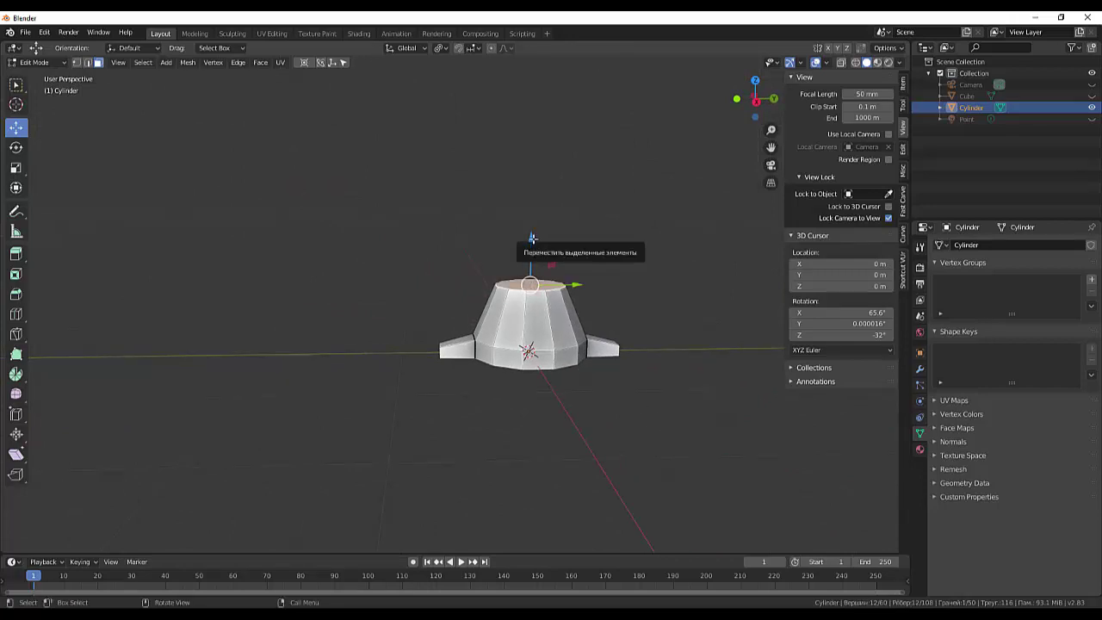
pyautogui.moveTo(532, 238); pyautogui.dragTo(534, 258)
pyautogui.click(642, 271)
pyautogui.moveTo(644, 271)
pyautogui.mouseDown(button='middle')
pyautogui.moveTo(876, 303)
pyautogui.moveTo(757, 336)
pyautogui.mouseUp(button='middle')
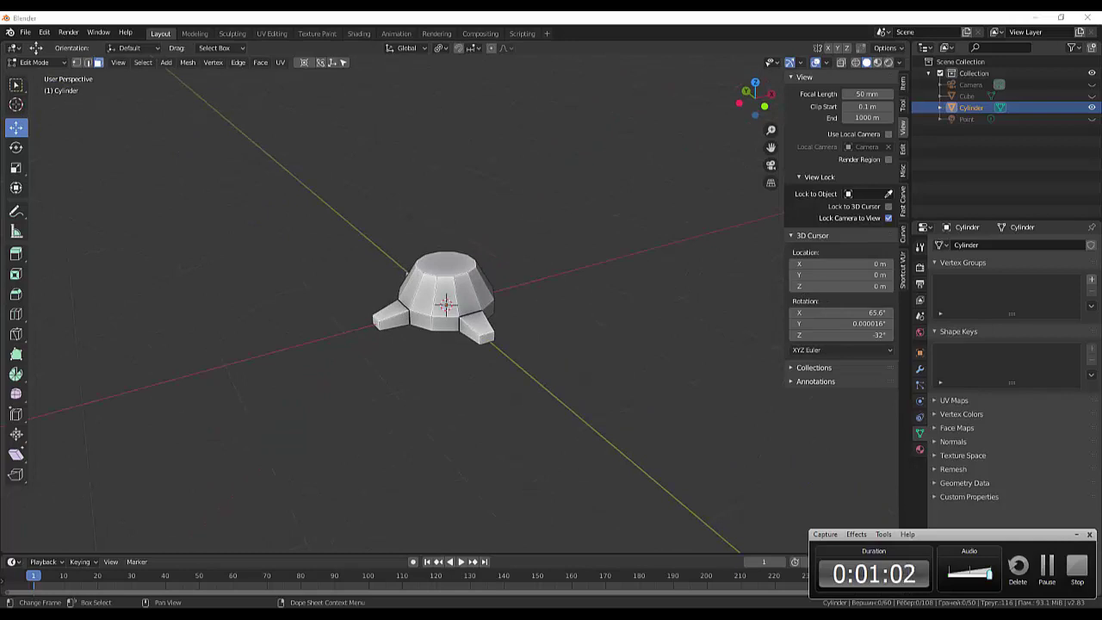
# - Select the top rim edge loop and scale it up to 1.116
pyautogui.scroll(1, 490, 212)
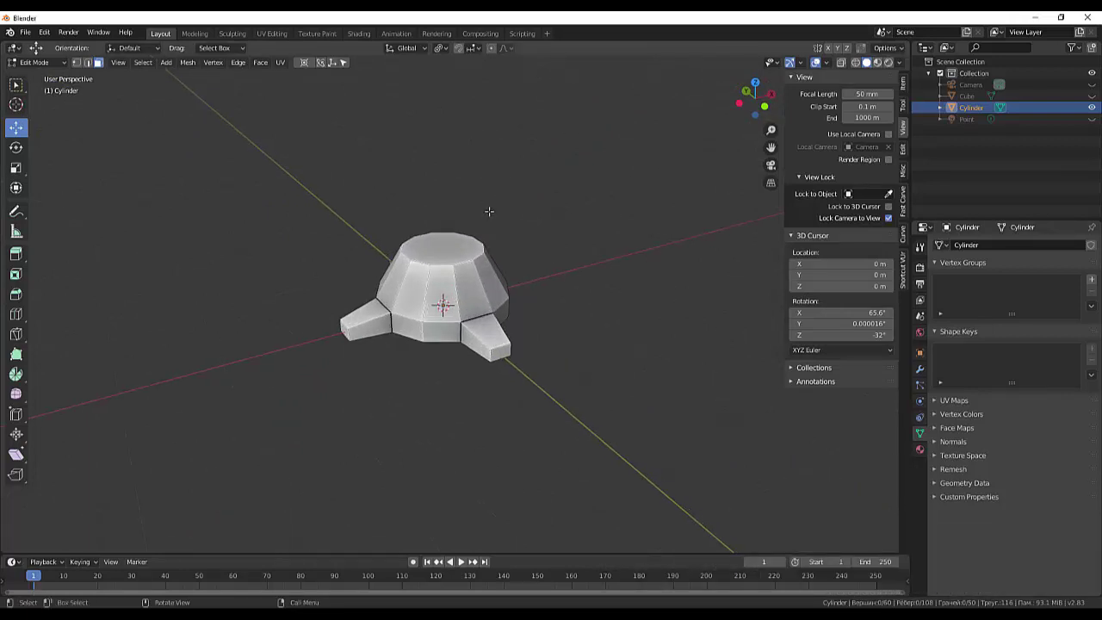
pyautogui.moveTo(490, 214)
pyautogui.mouseDown(button='middle')
pyautogui.moveTo(489, 253)
pyautogui.moveTo(465, 236)
pyautogui.mouseUp(button='middle')
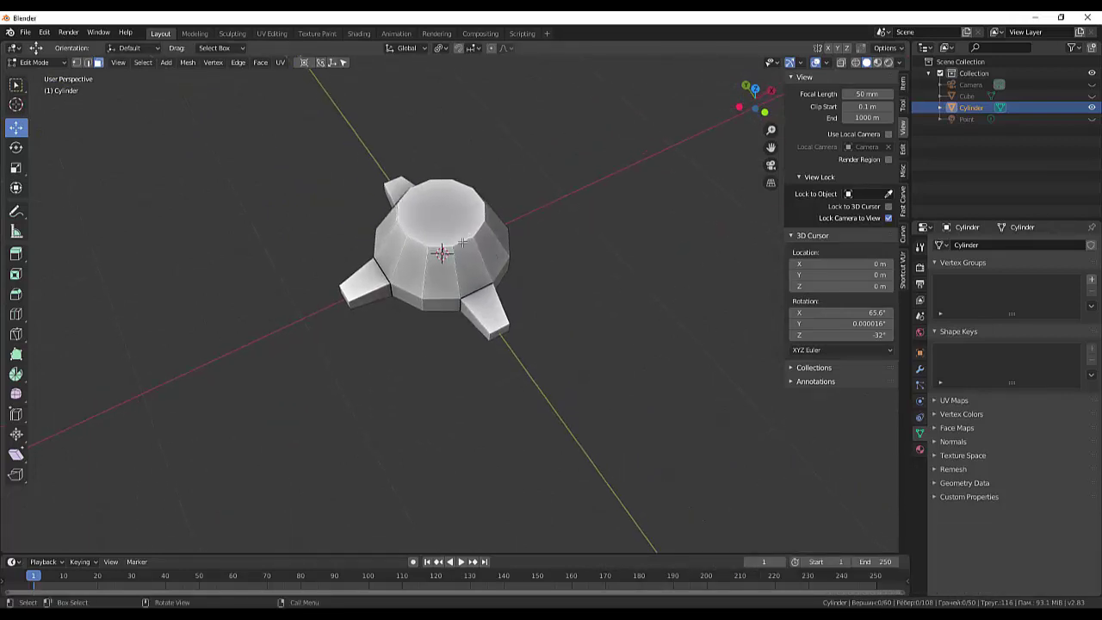
pyautogui.click(463, 244)
pyautogui.click(87, 62)
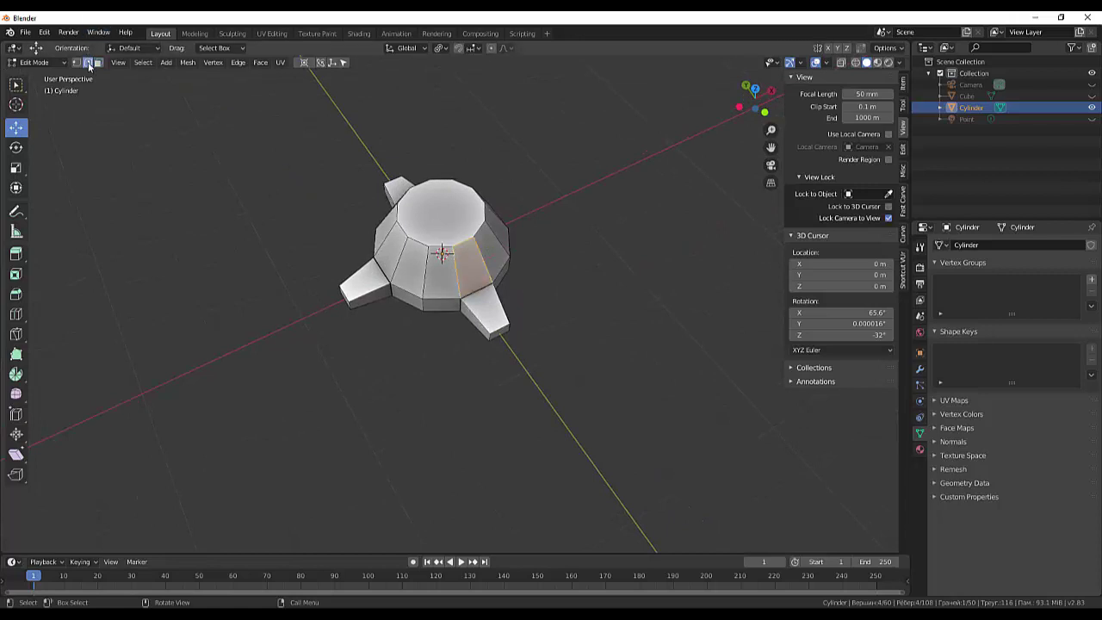
pyautogui.keyDown('alt'); pyautogui.click(482, 228); pyautogui.keyUp('alt')
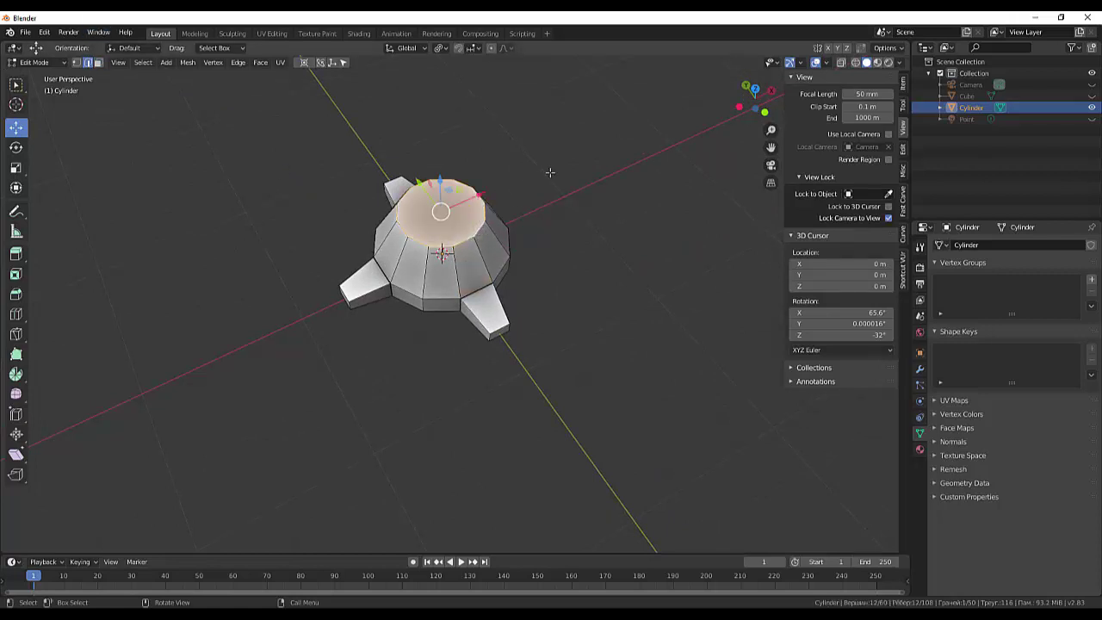
pyautogui.press('s')
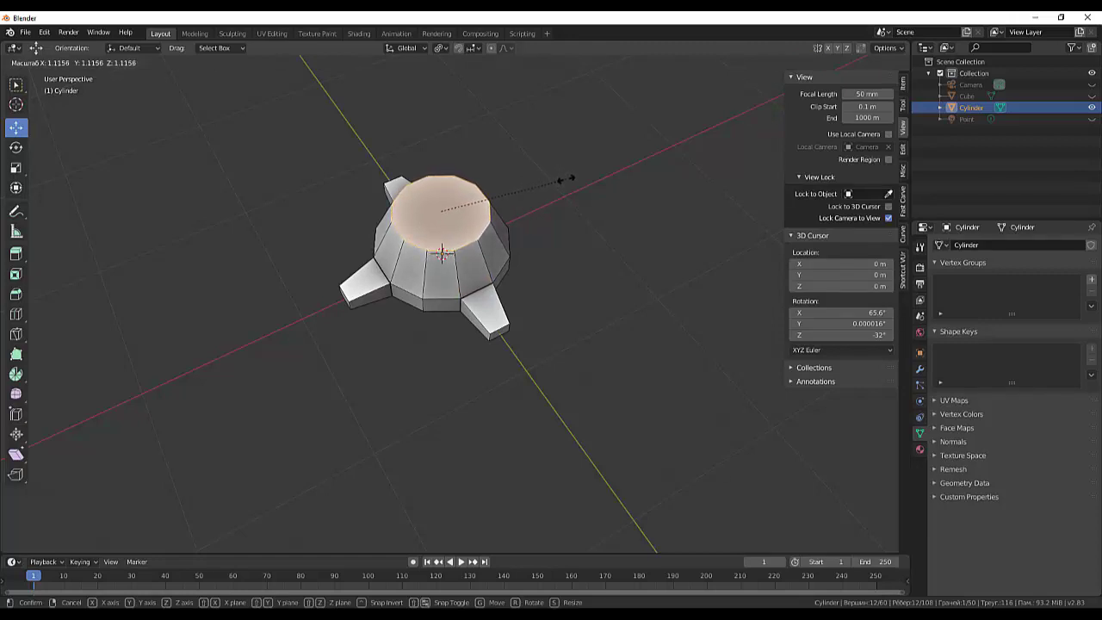
pyautogui.click(565, 178)
# - Inset the top face by 0.206 and extrude it up 0.302 m into a neck
pyautogui.press('i')
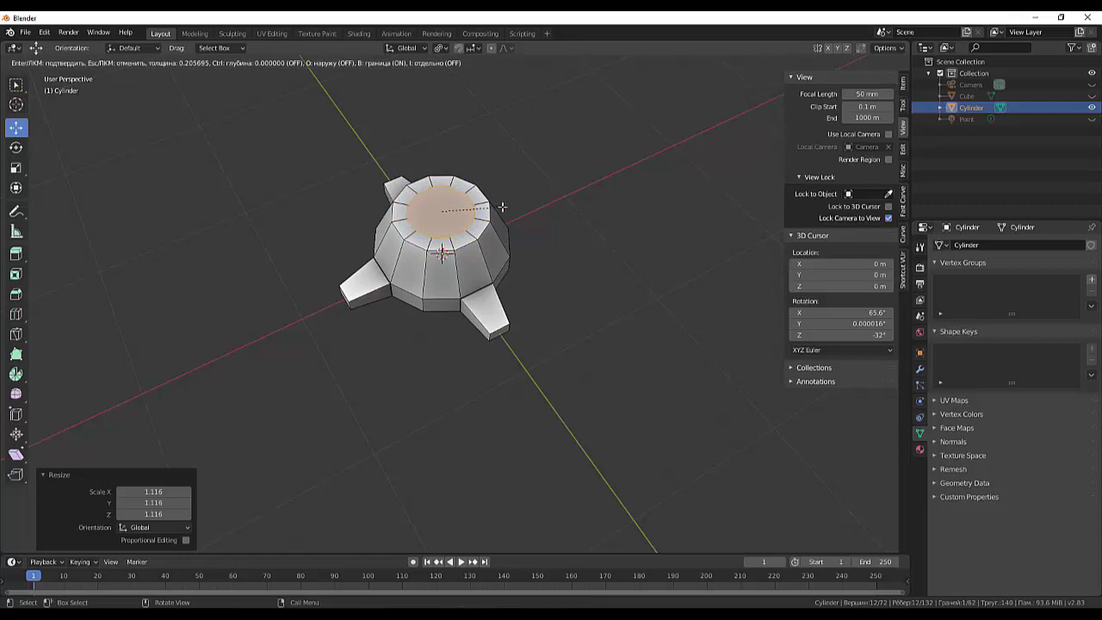
pyautogui.click(500, 206)
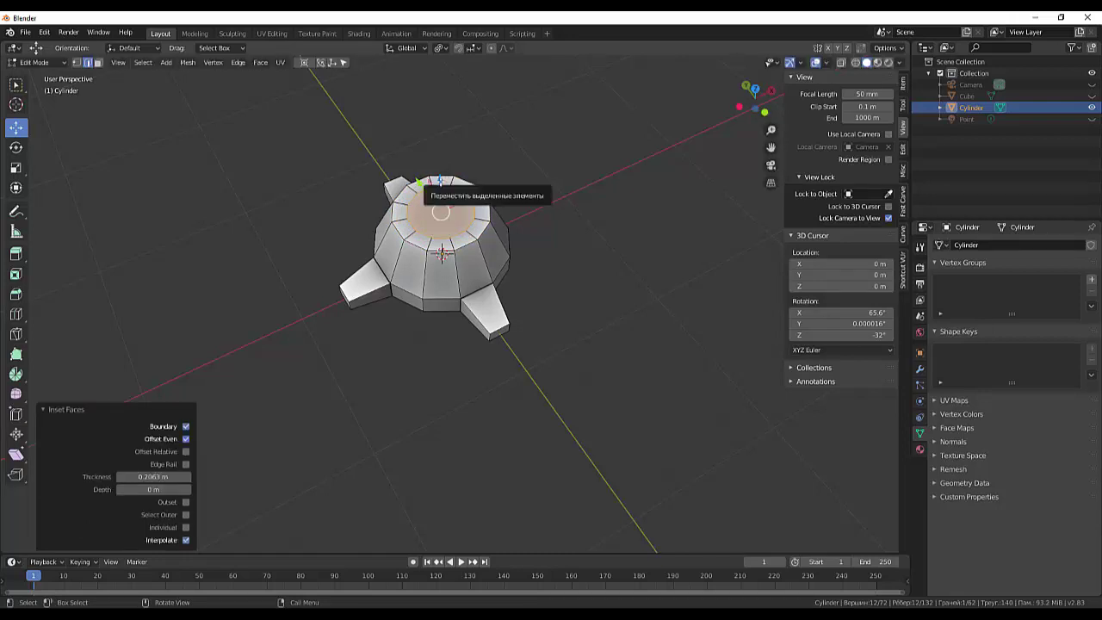
pyautogui.press('e')
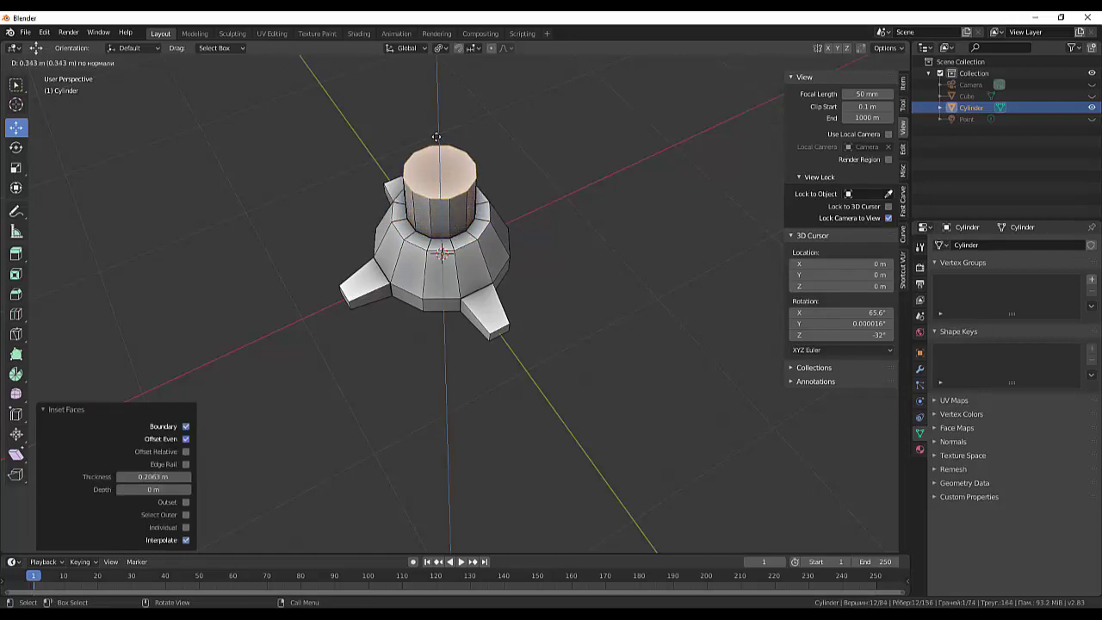
pyautogui.click(438, 146)
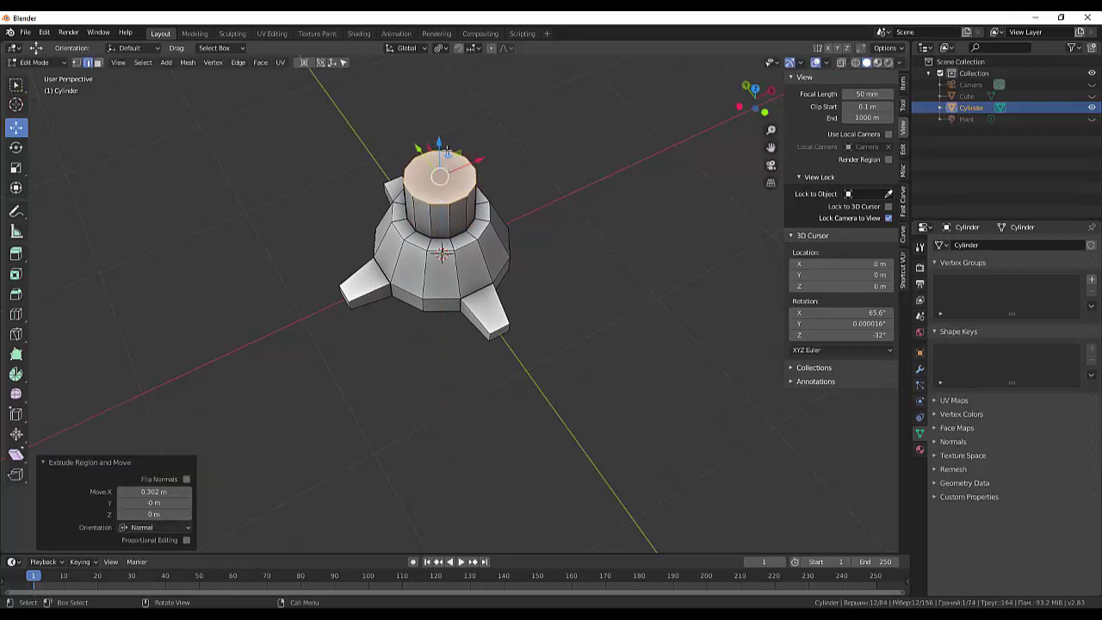
# - Narrow the neck top to 0.731 scale and drop it 0.075 m along Z
pyautogui.press('s')
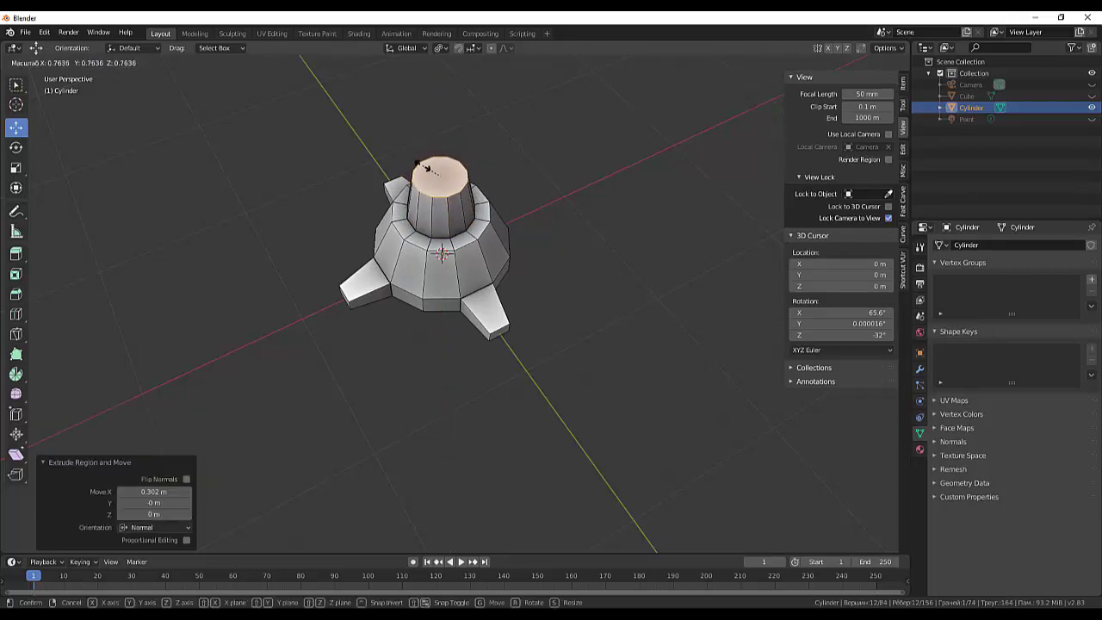
pyautogui.click(419, 163)
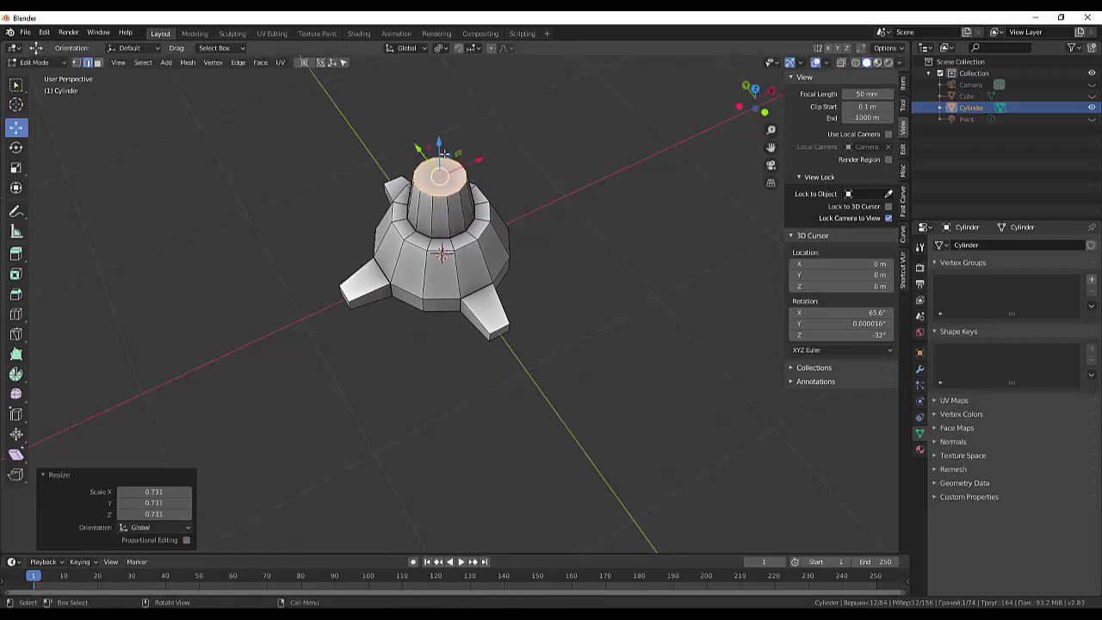
pyautogui.moveTo(438, 144); pyautogui.dragTo(438, 155)
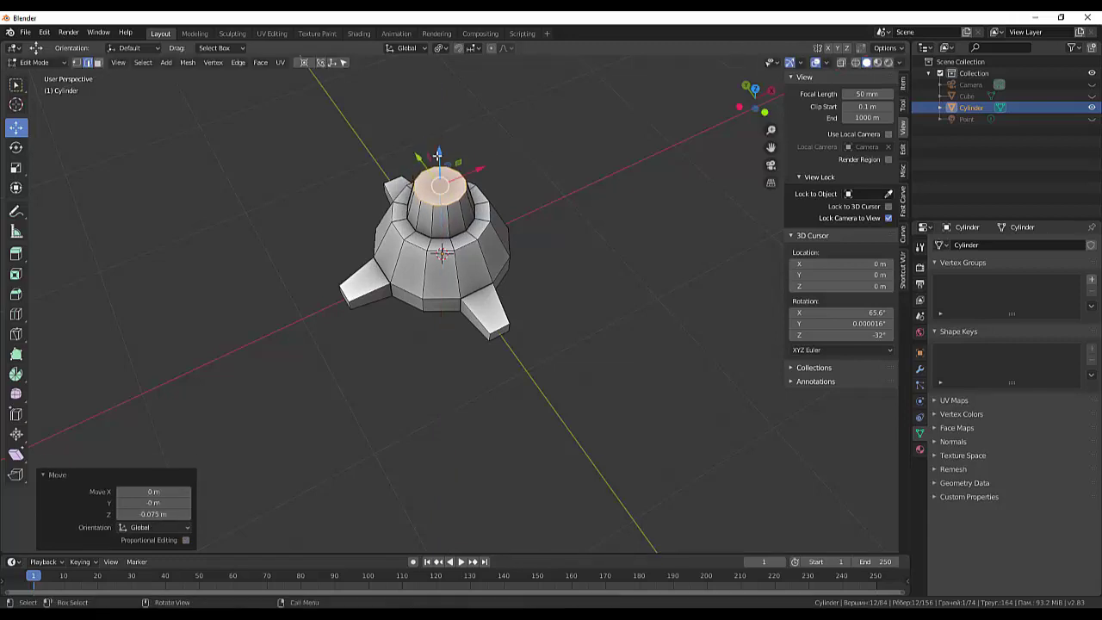
pyautogui.moveTo(572, 212); pyautogui.dragTo(636, 134, button='middle')
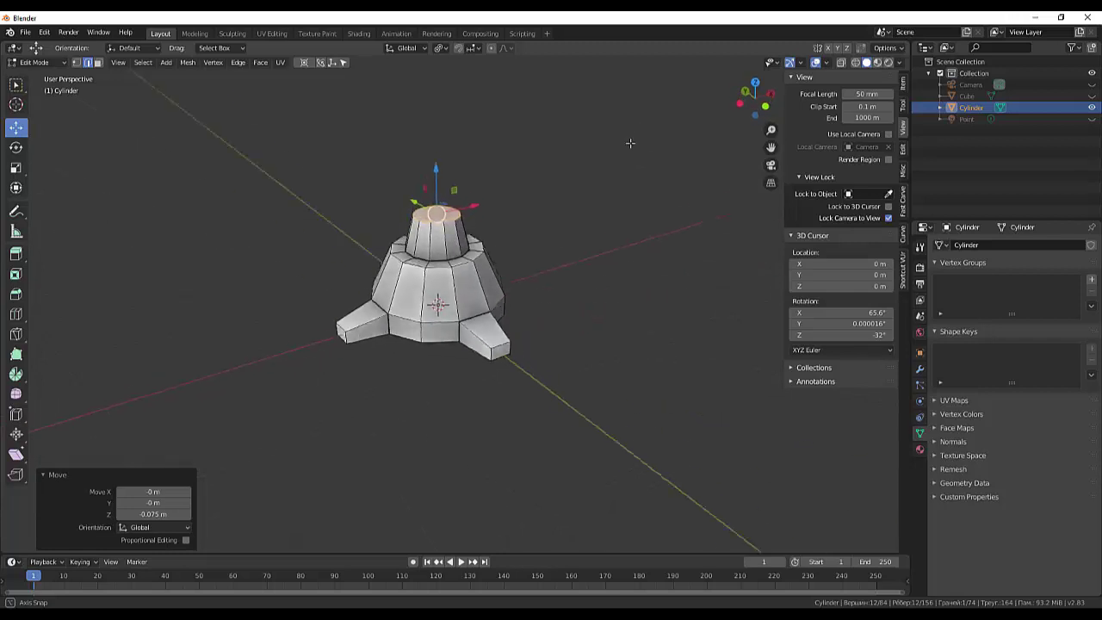
pyautogui.moveTo(639, 112); pyautogui.dragTo(622, 157, button='middle')
pyautogui.moveTo(566, 184); pyautogui.dragTo(565, 202, button='middle')
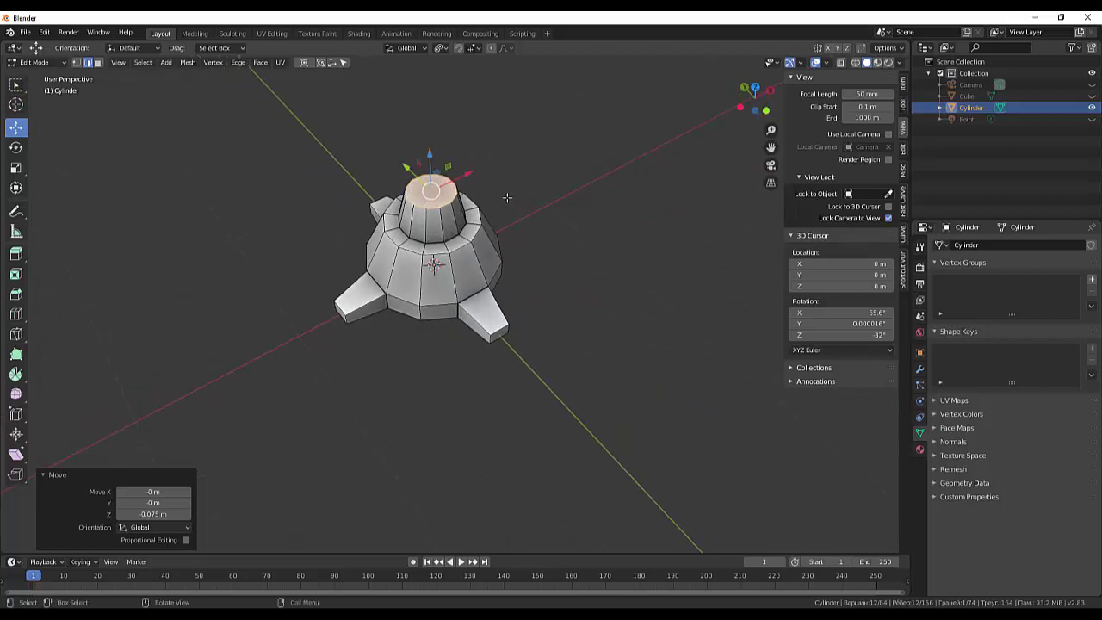
# - Inset the neck's top face by 0.0355 and extrude it 0.285 m down to hollow the neck
pyautogui.press('i')
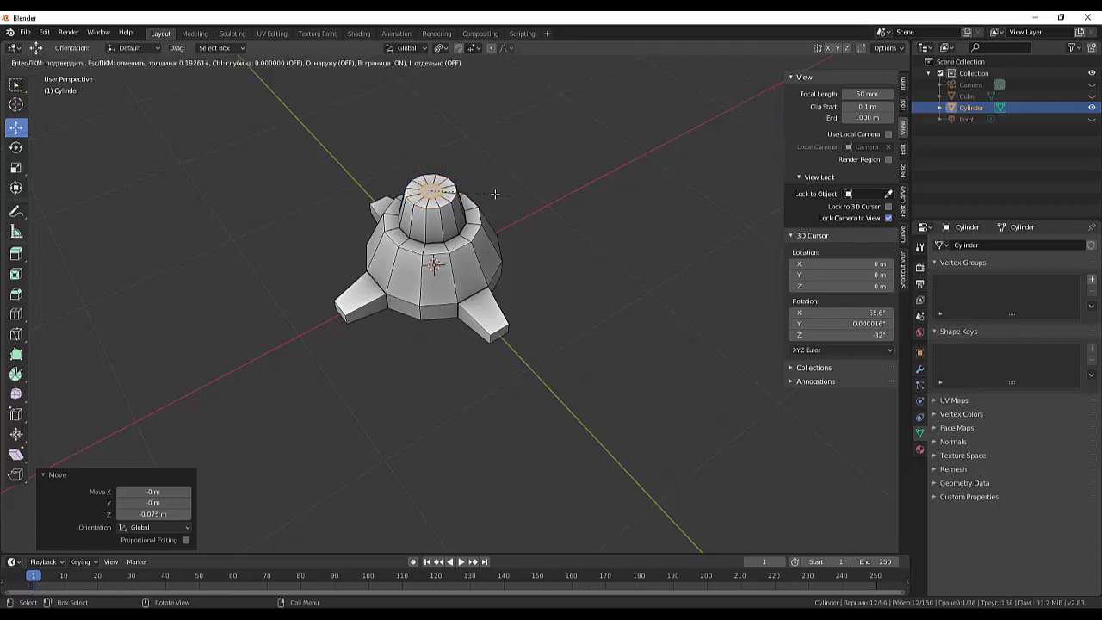
pyautogui.click(500, 199)
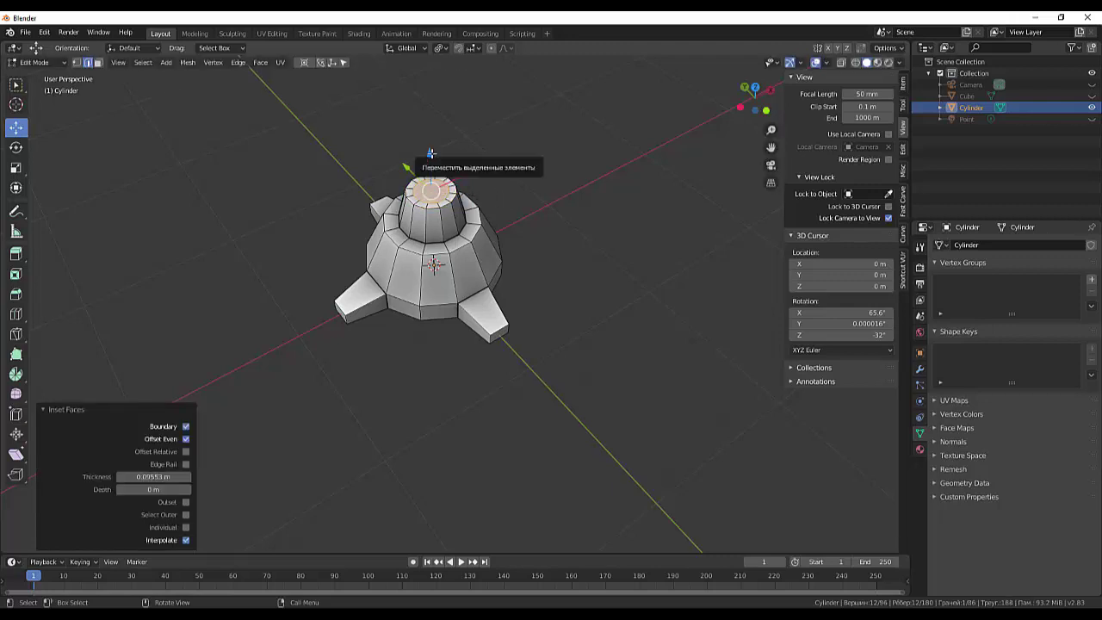
pyautogui.press('e')
pyautogui.click(430, 187)
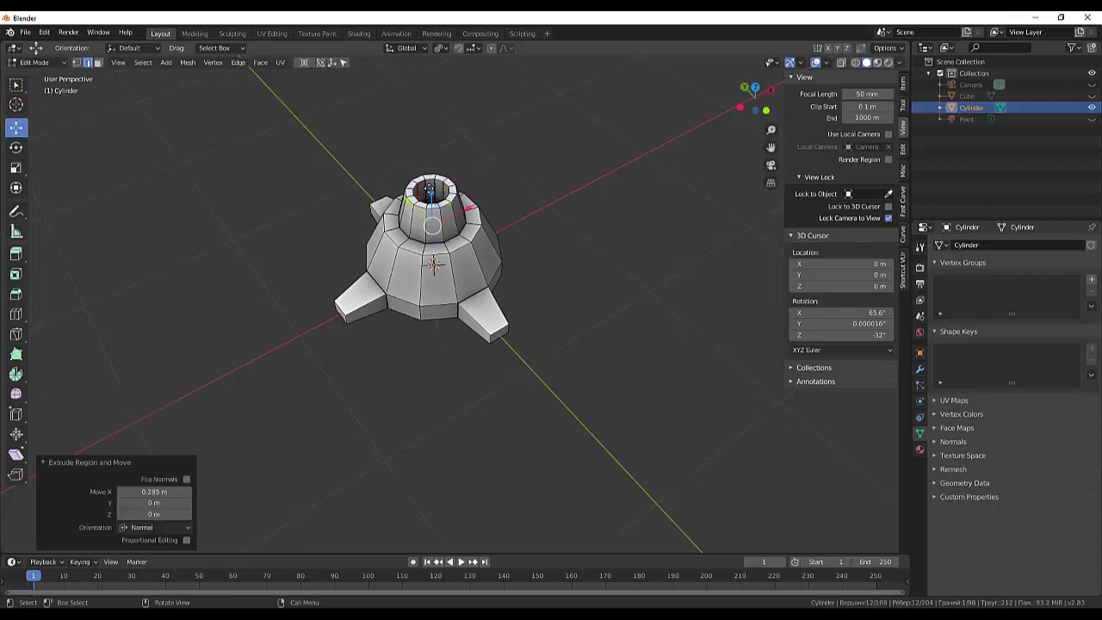
pyautogui.click(553, 198)
pyautogui.moveTo(554, 198)
pyautogui.mouseDown(button='middle')
pyautogui.moveTo(604, 229)
pyautogui.moveTo(535, 171)
pyautogui.moveTo(563, 160)
pyautogui.moveTo(568, 194)
pyautogui.moveTo(583, 201)
pyautogui.mouseUp(button='middle')
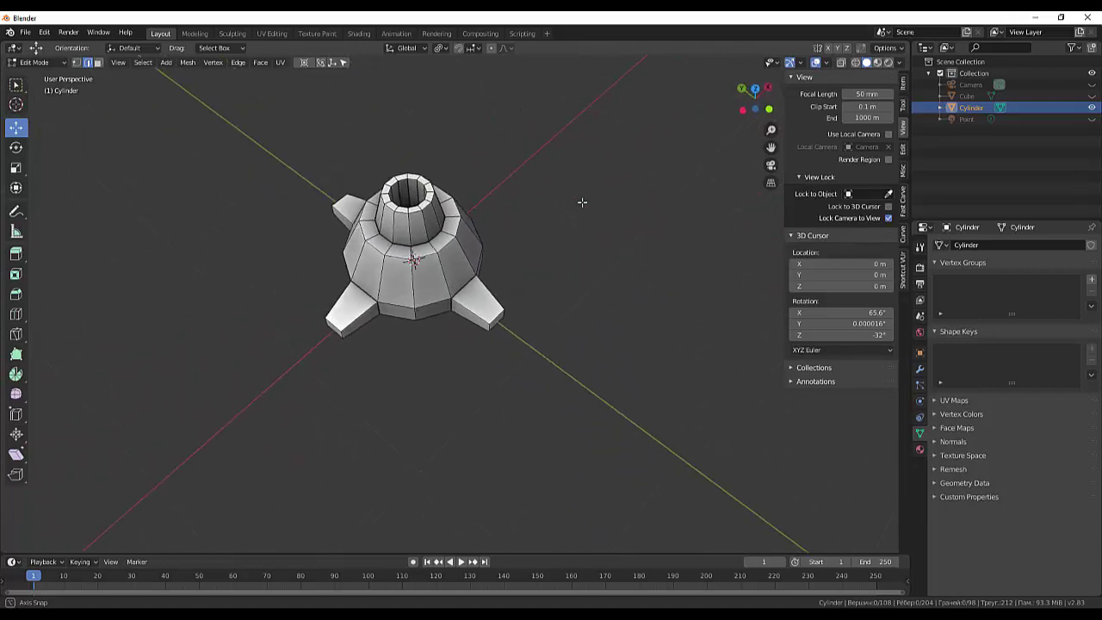
# - Select the vertices around half of the neck's upper ring
pyautogui.click(442, 244)
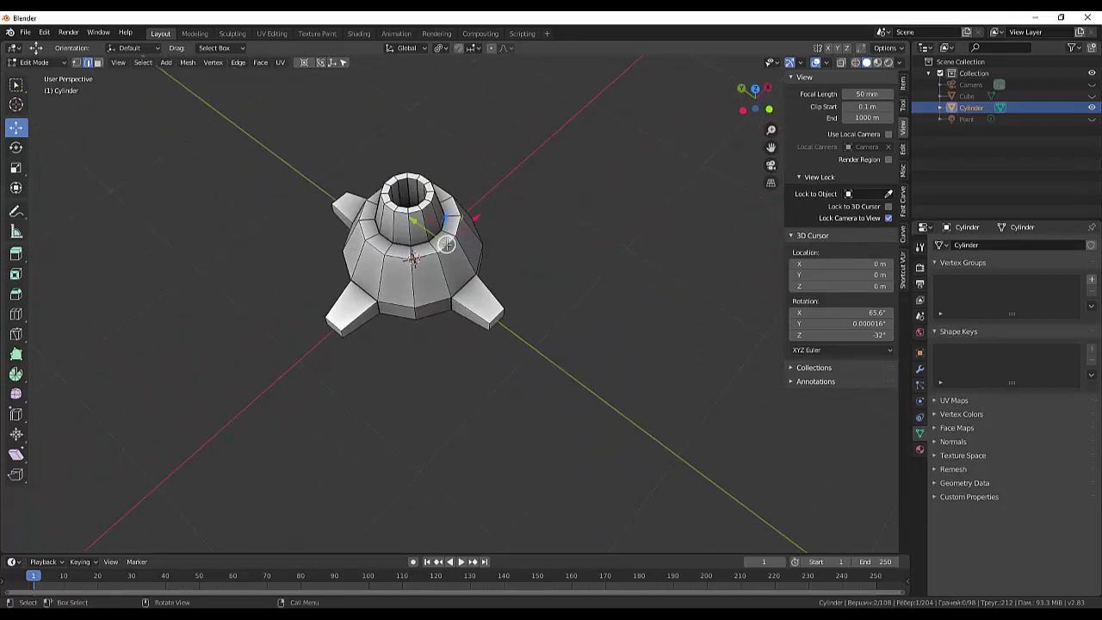
pyautogui.keyDown('shift'); pyautogui.click(435, 248); pyautogui.keyUp('shift')
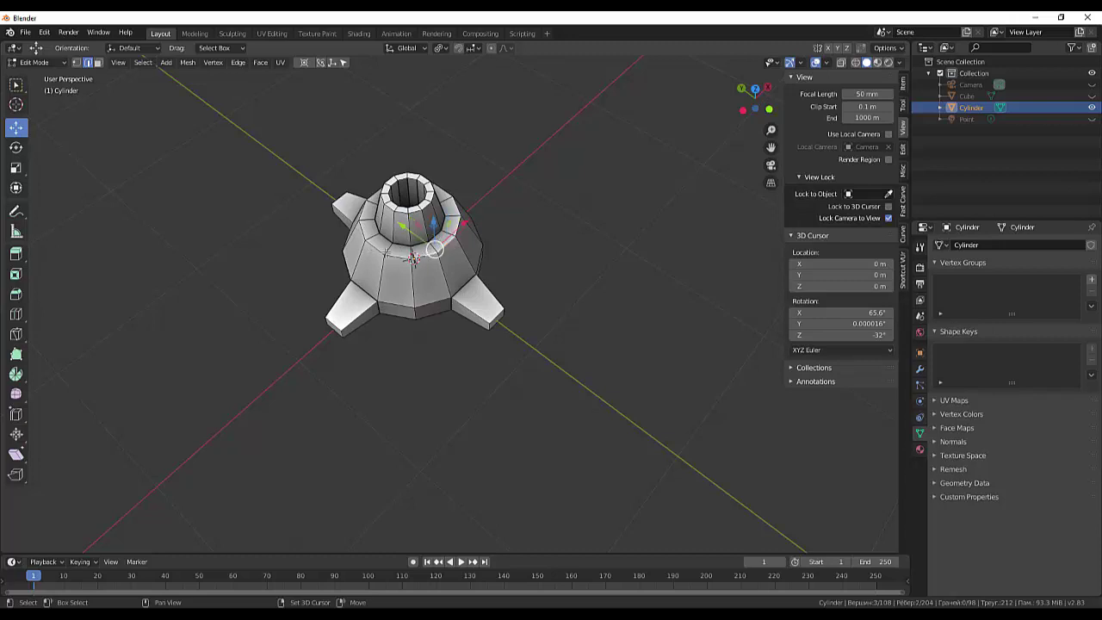
pyautogui.keyDown('shift'); pyautogui.click(387, 251); pyautogui.keyUp('shift')
pyautogui.keyDown('shift'); pyautogui.click(365, 233); pyautogui.keyUp('shift')
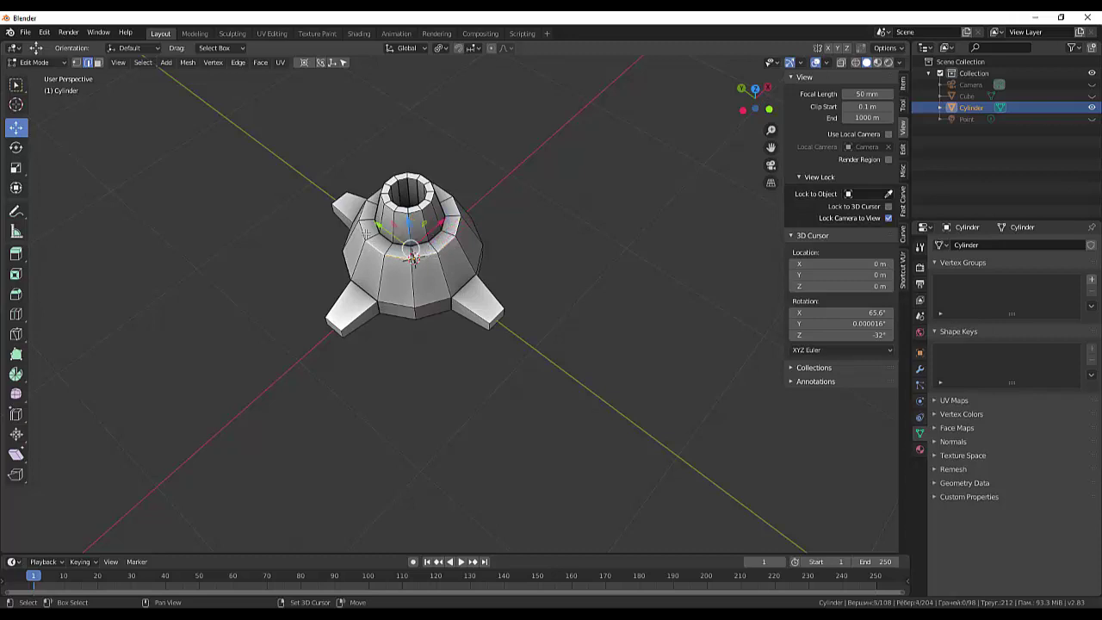
pyautogui.keyDown('shift'); pyautogui.click(364, 217); pyautogui.keyUp('shift')
pyautogui.keyDown('shift'); pyautogui.click(365, 205); pyautogui.keyUp('shift')
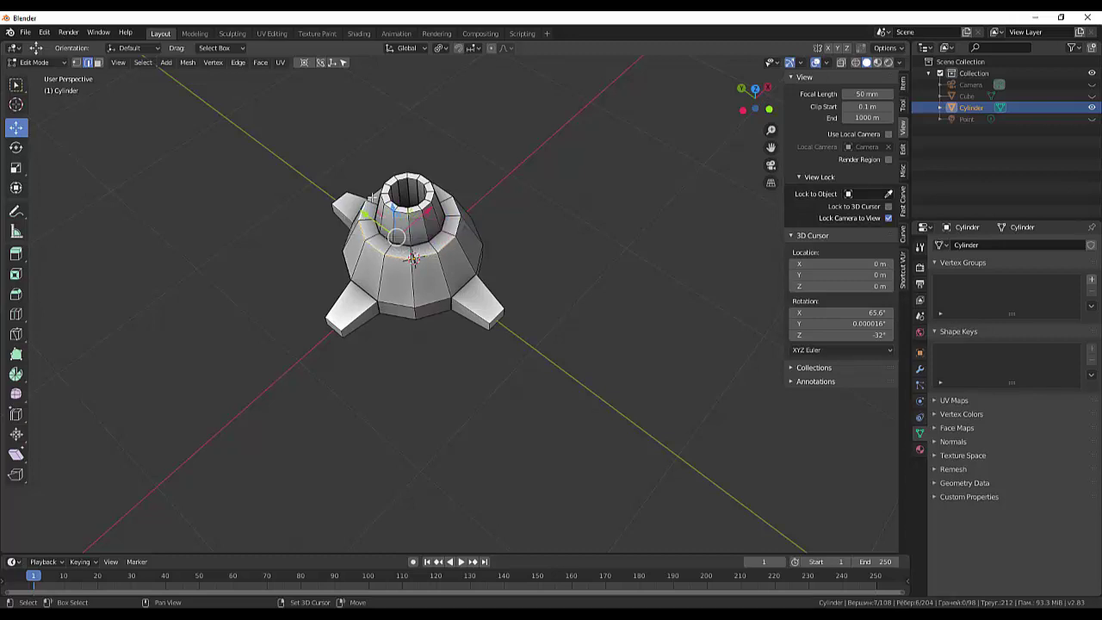
pyautogui.keyDown('shift'); pyautogui.click(372, 196); pyautogui.keyUp('shift')
pyautogui.moveTo(372, 197)
pyautogui.mouseDown(button='middle')
pyautogui.moveTo(514, 222)
pyautogui.moveTo(512, 164)
pyautogui.mouseUp(button='middle')
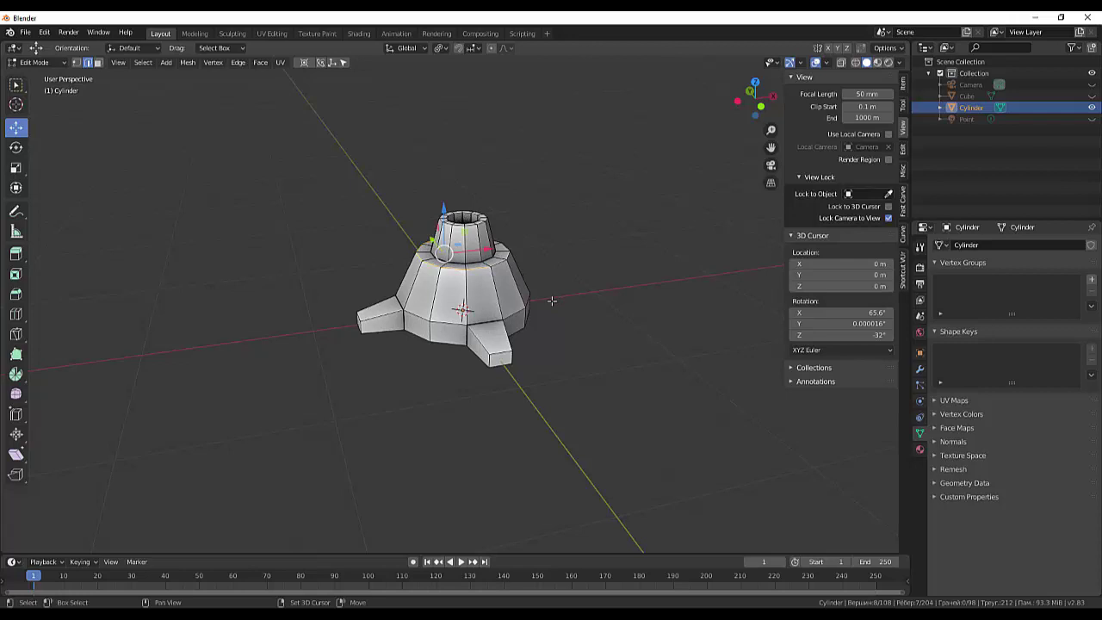
# - Duplicate the half ring, leaving the copy in place with zero offset and 0° rotation
pyautogui.press('g')
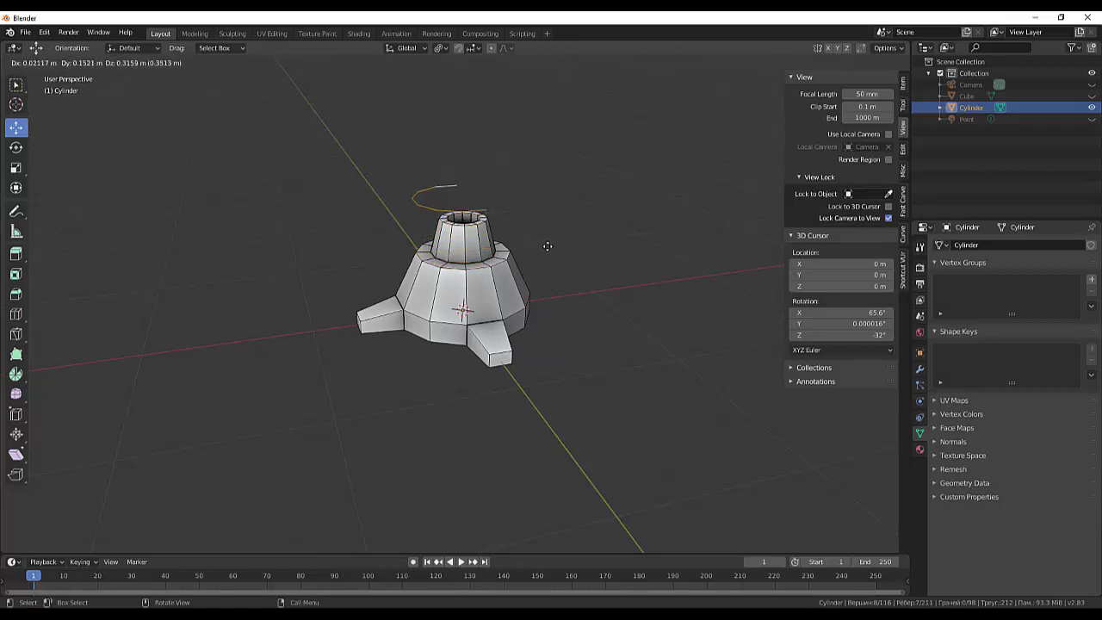
pyautogui.press('z')
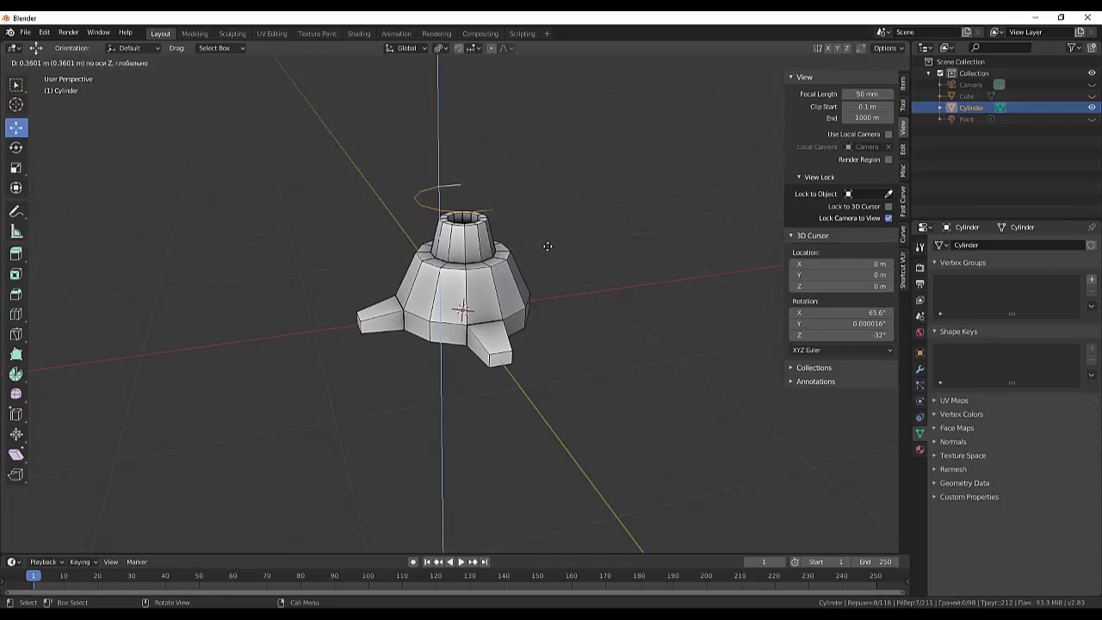
pyautogui.press('r')
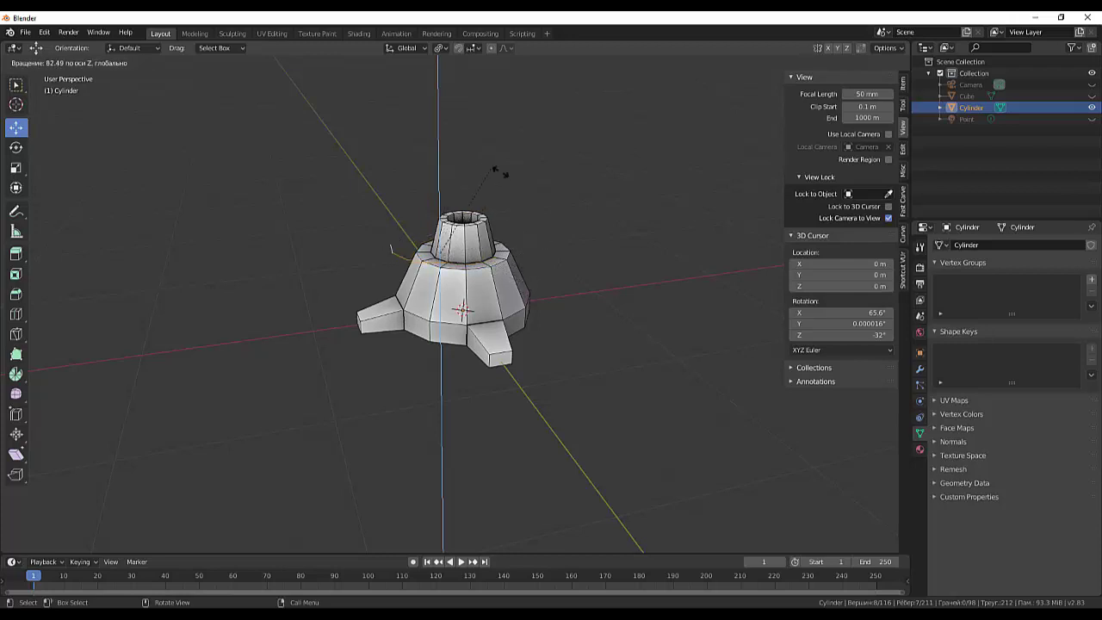
pyautogui.click(634, 238)
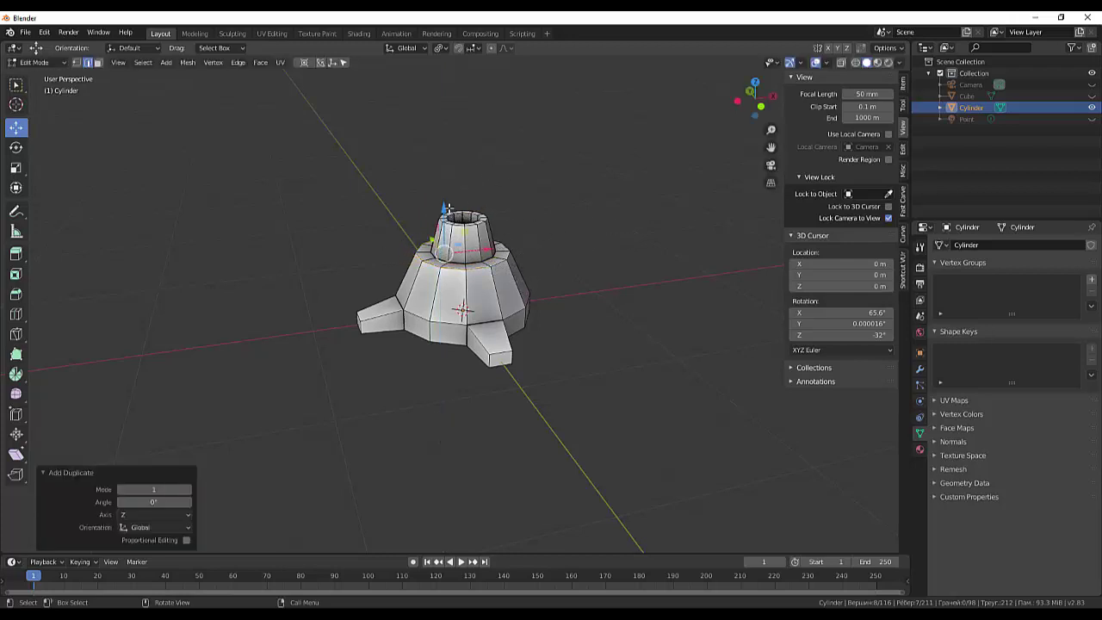
# - Set the pivot to Bounding Box Center and raise the copied half ring 0.501 m
pyautogui.click(445, 48)
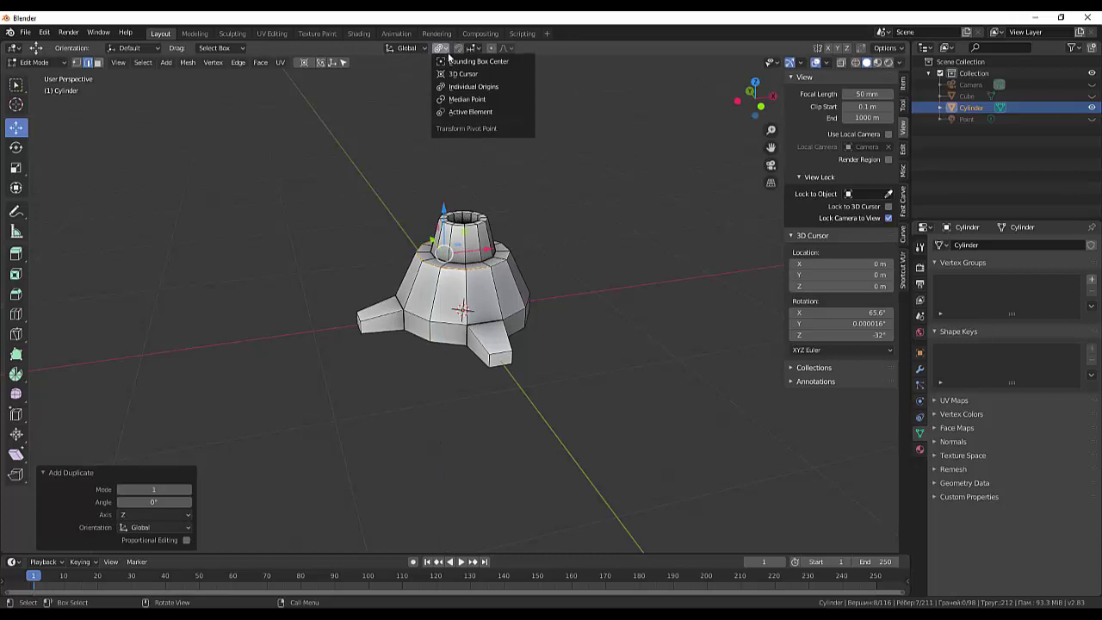
pyautogui.click(454, 63)
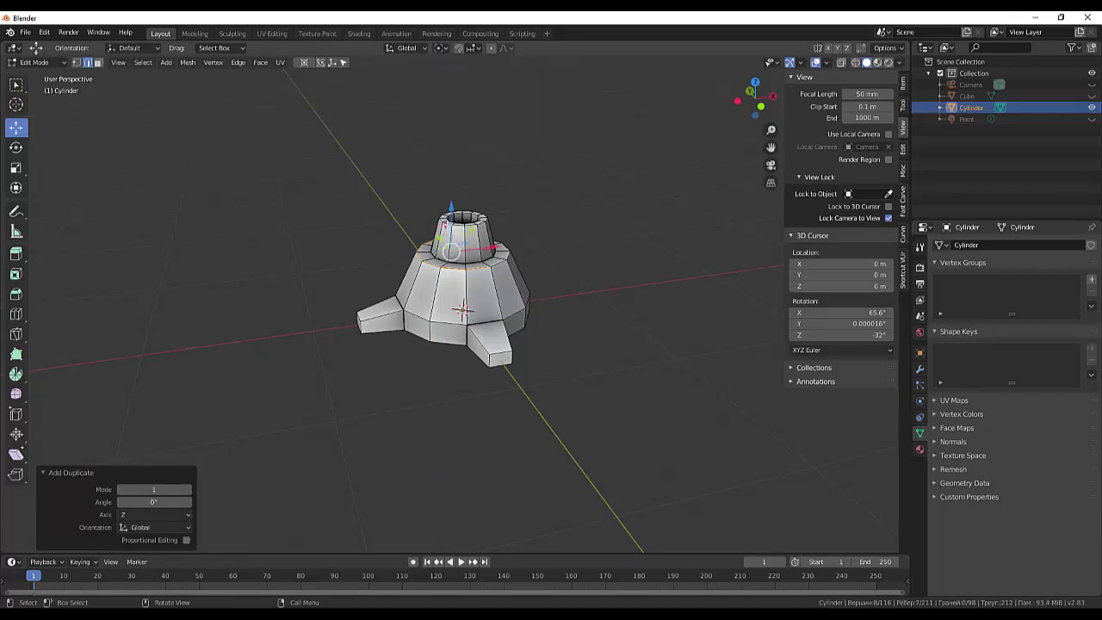
pyautogui.moveTo(450, 205); pyautogui.dragTo(489, 118)
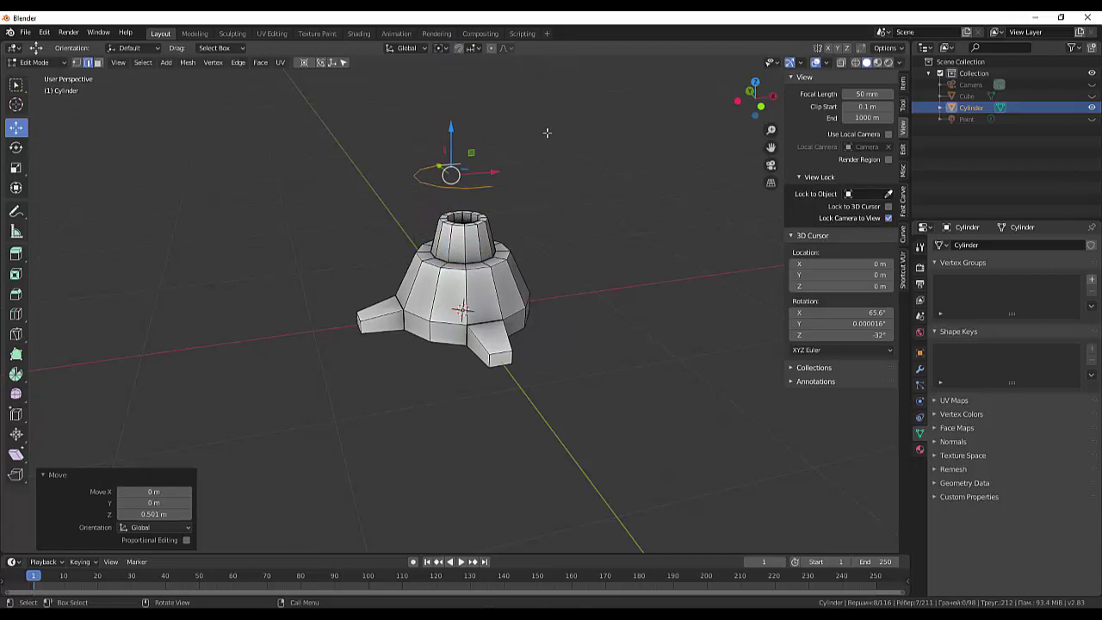
# - Rotate the half ring 90° about Y so it stands as an upright arch
pyautogui.press('r')
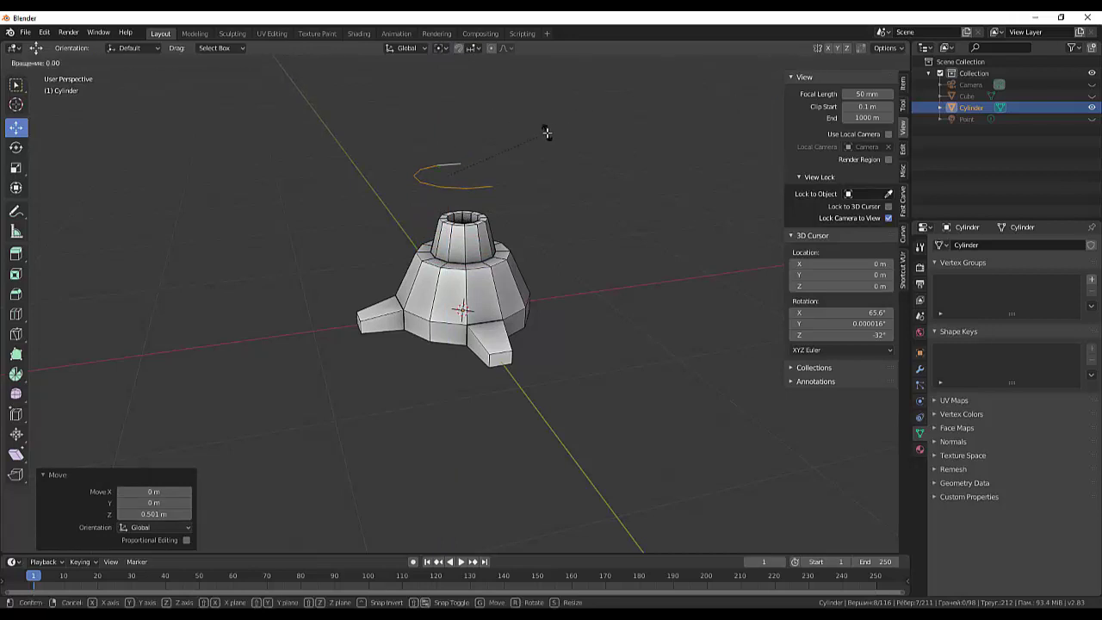
pyautogui.write('y90')
pyautogui.press('Return')
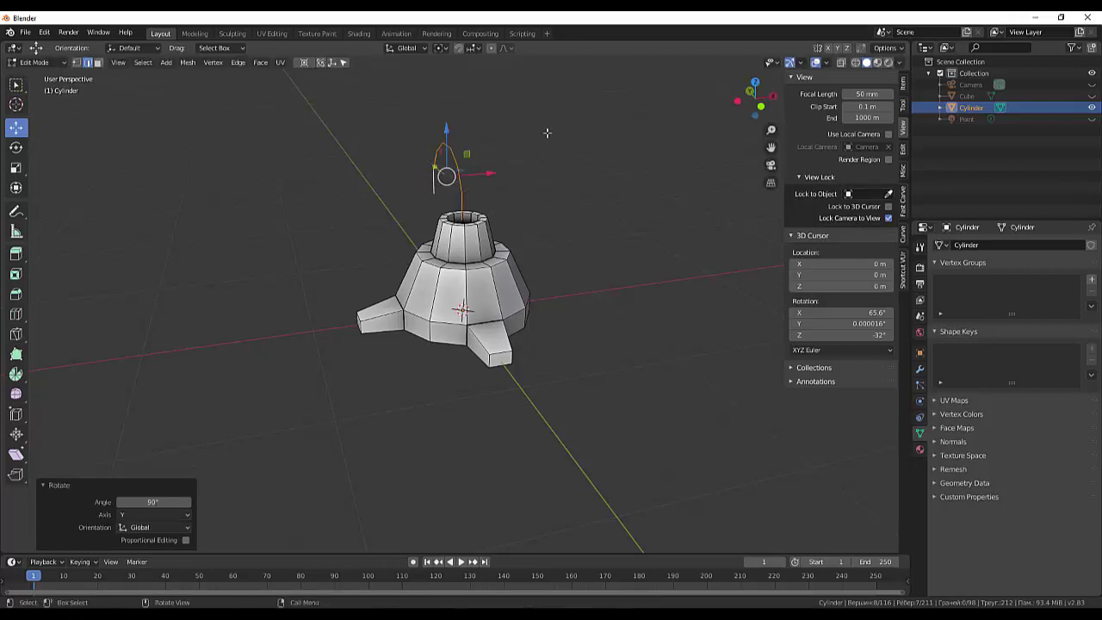
pyautogui.moveTo(561, 129); pyautogui.dragTo(632, 167, button='middle')
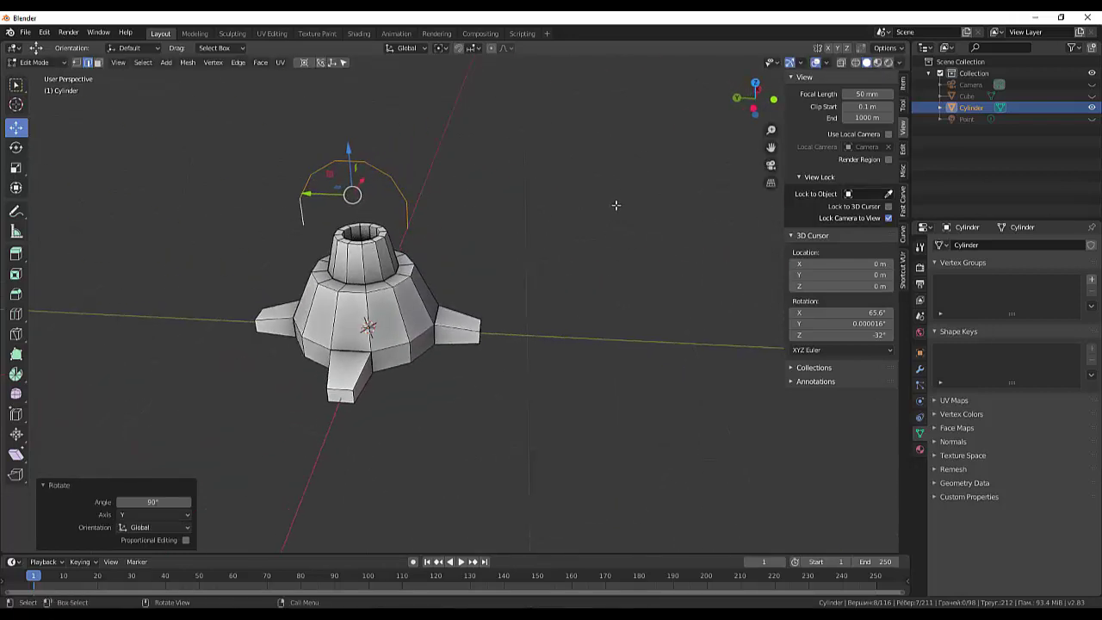
pyautogui.moveTo(615, 205)
pyautogui.mouseDown(button='middle')
pyautogui.moveTo(594, 233)
pyautogui.moveTo(577, 204)
pyautogui.moveTo(582, 180)
pyautogui.mouseUp(button='middle')
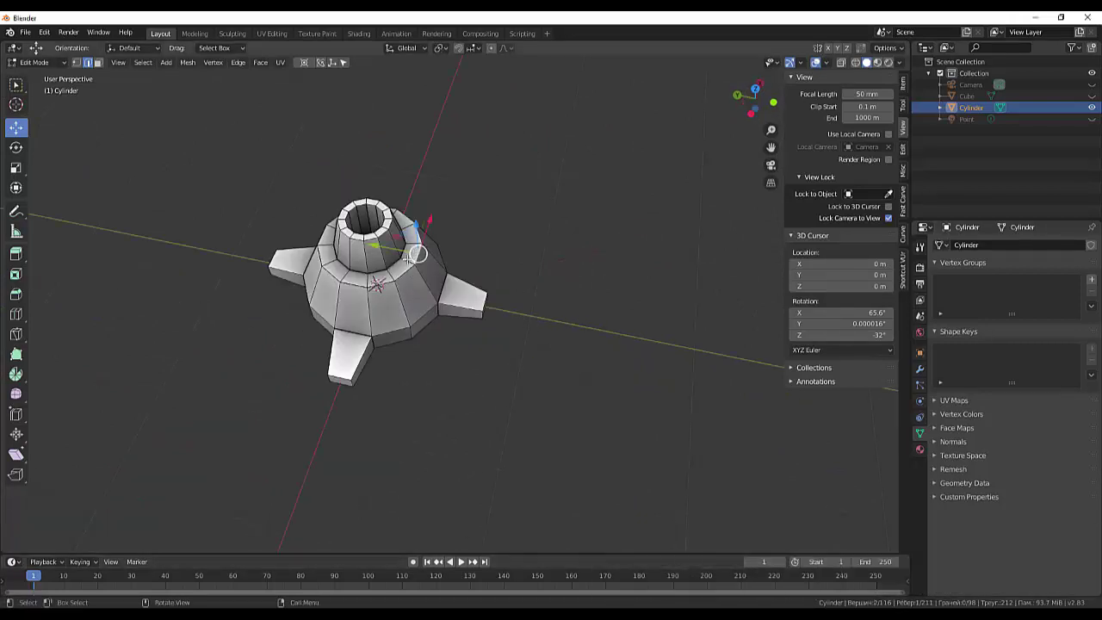
# - In Face select mode, pick four faces on the dome's upper band and duplicate them
pyautogui.click(97, 62)
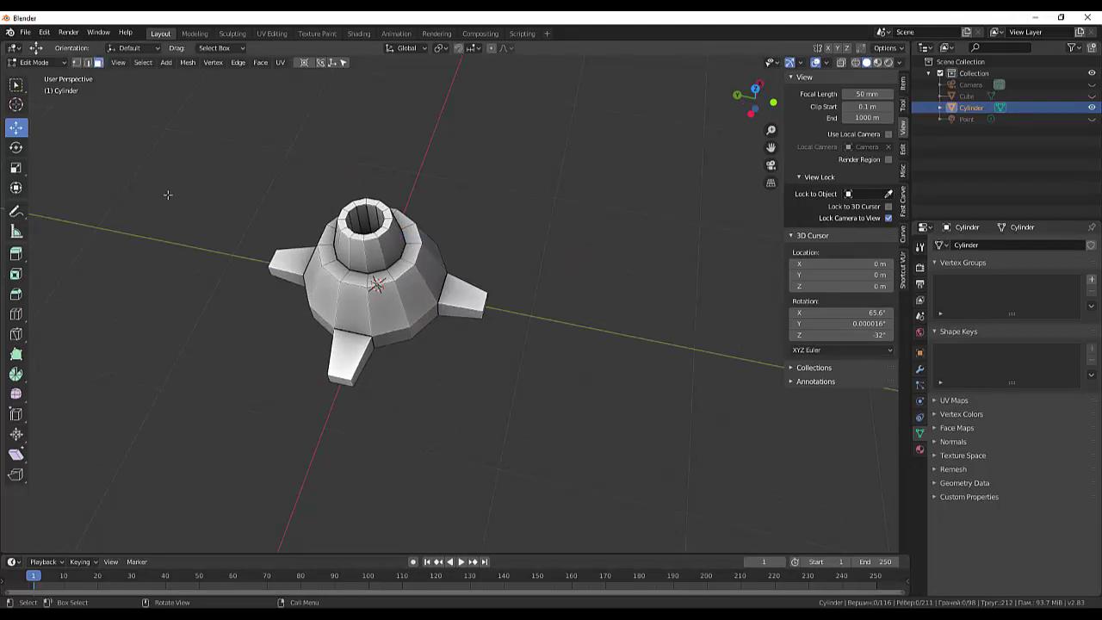
pyautogui.keyDown('shift'); pyautogui.click(403, 262); pyautogui.keyUp('shift')
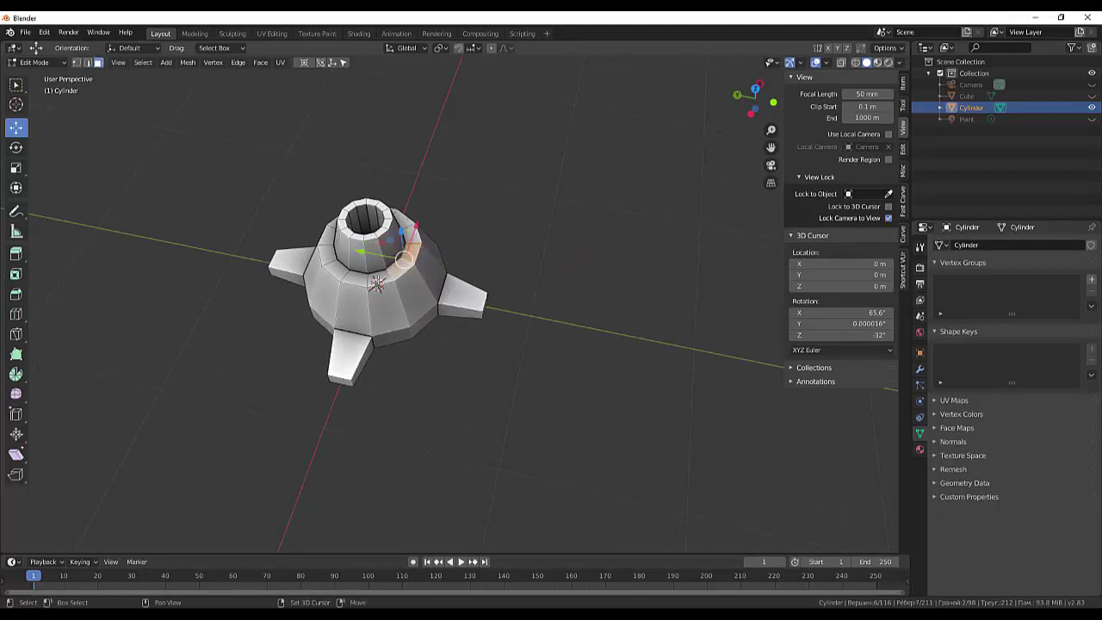
pyautogui.keyDown('shift'); pyautogui.click(375, 276); pyautogui.keyUp('shift')
pyautogui.keyDown('shift'); pyautogui.click(349, 271); pyautogui.keyUp('shift')
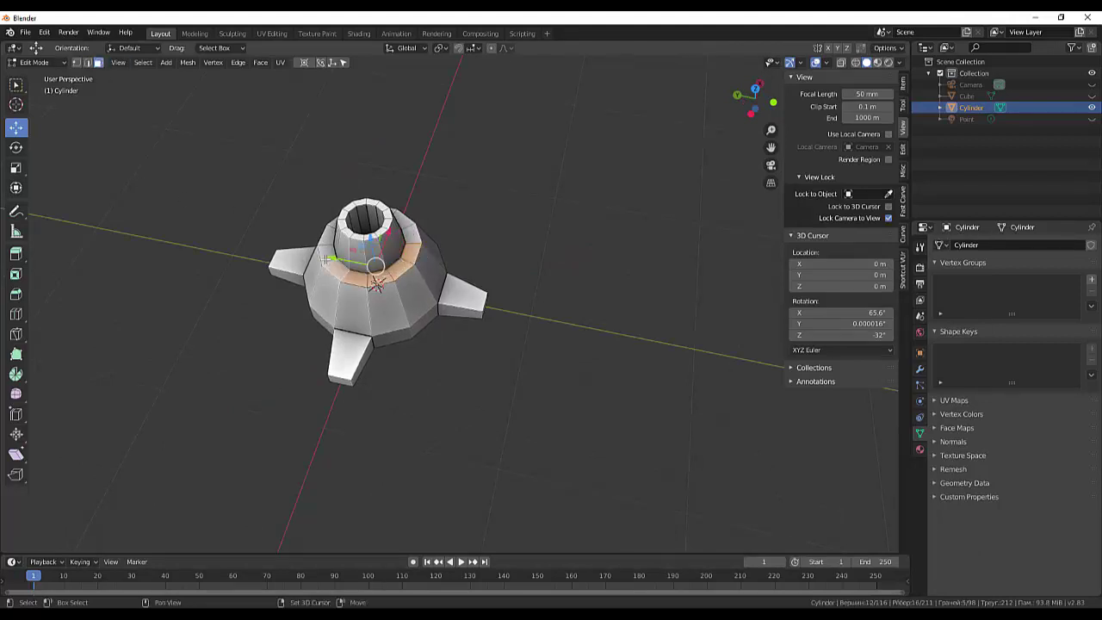
pyautogui.keyDown('shift'); pyautogui.click(327, 258); pyautogui.keyUp('shift')
pyautogui.moveTo(488, 244); pyautogui.dragTo(393, 210, button='middle')
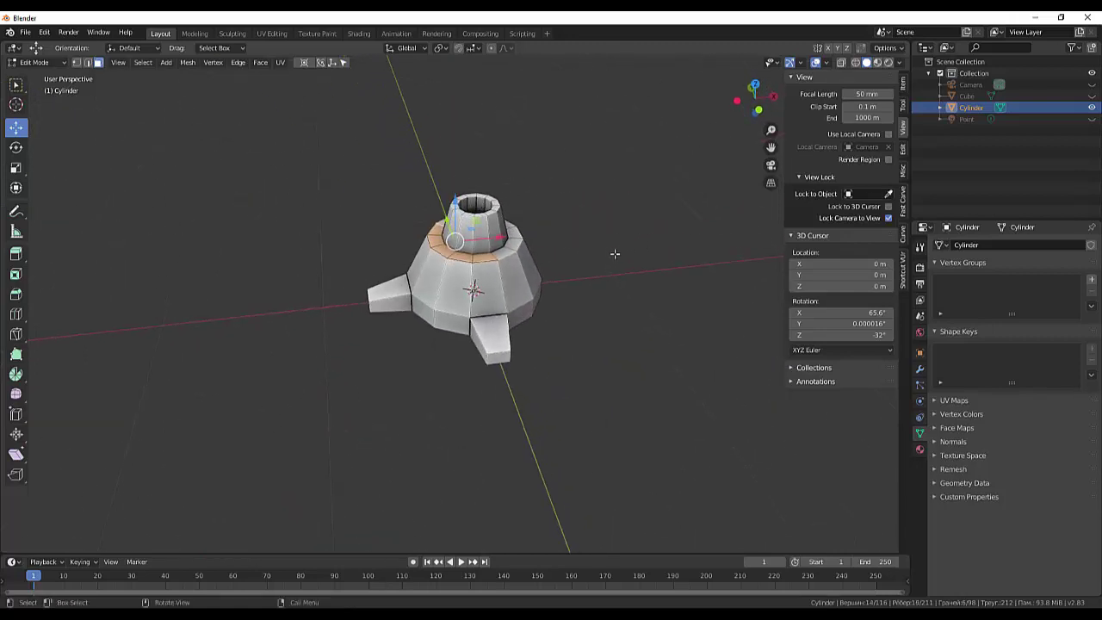
pyautogui.press('shift')
pyautogui.hotkey('shift', 'd')
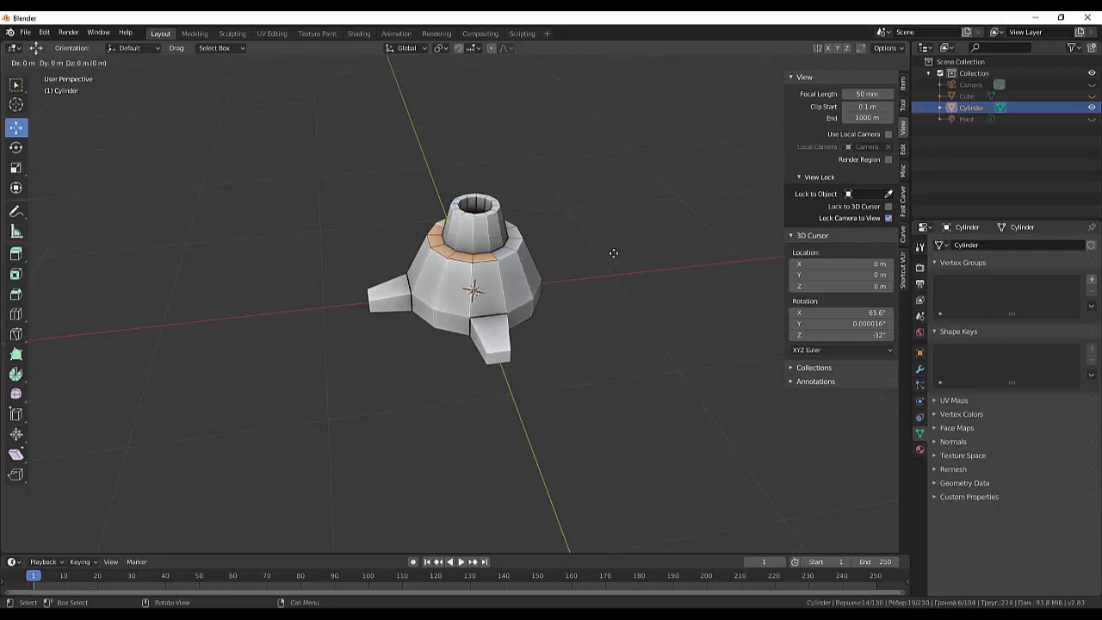
# - Place the copied strip above the neck and separate it into its own object
pyautogui.click(609, 181)
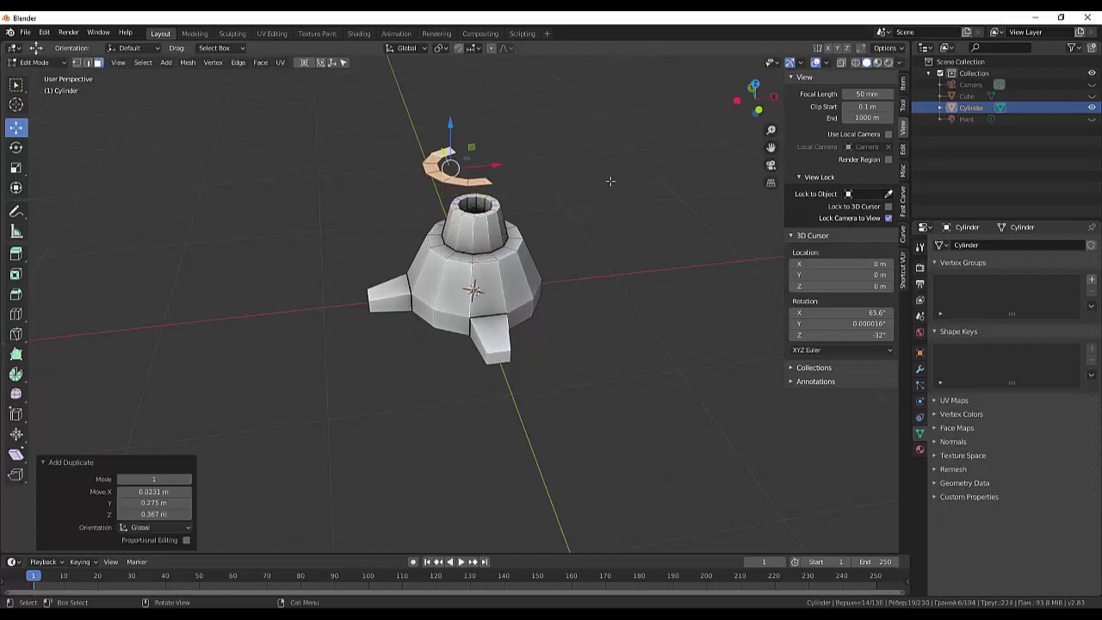
pyautogui.click(41, 62)
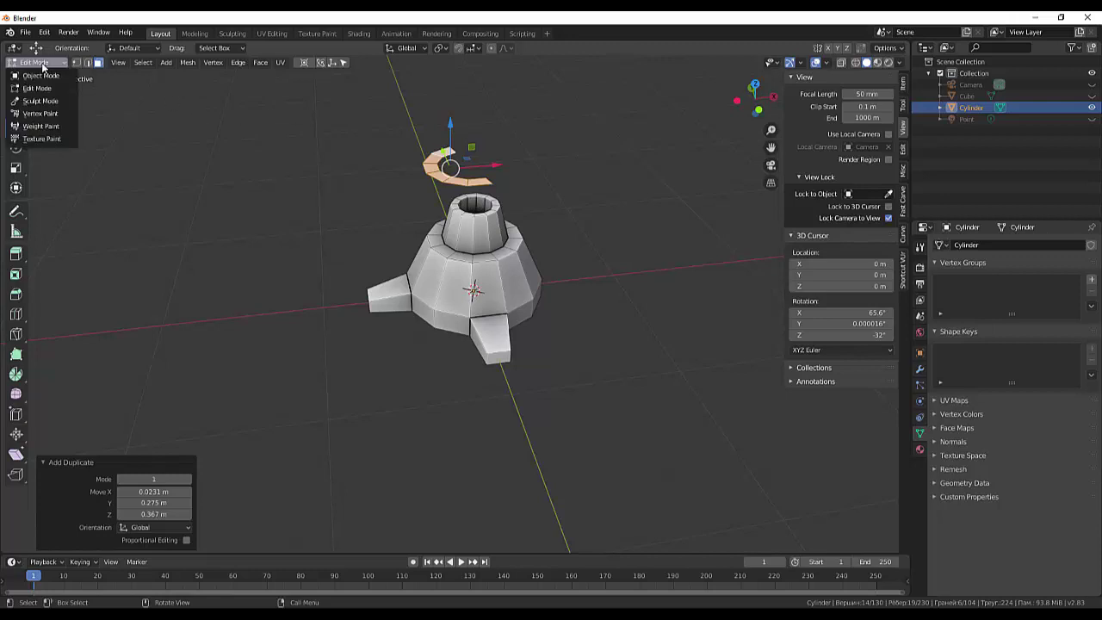
pyautogui.click(47, 76)
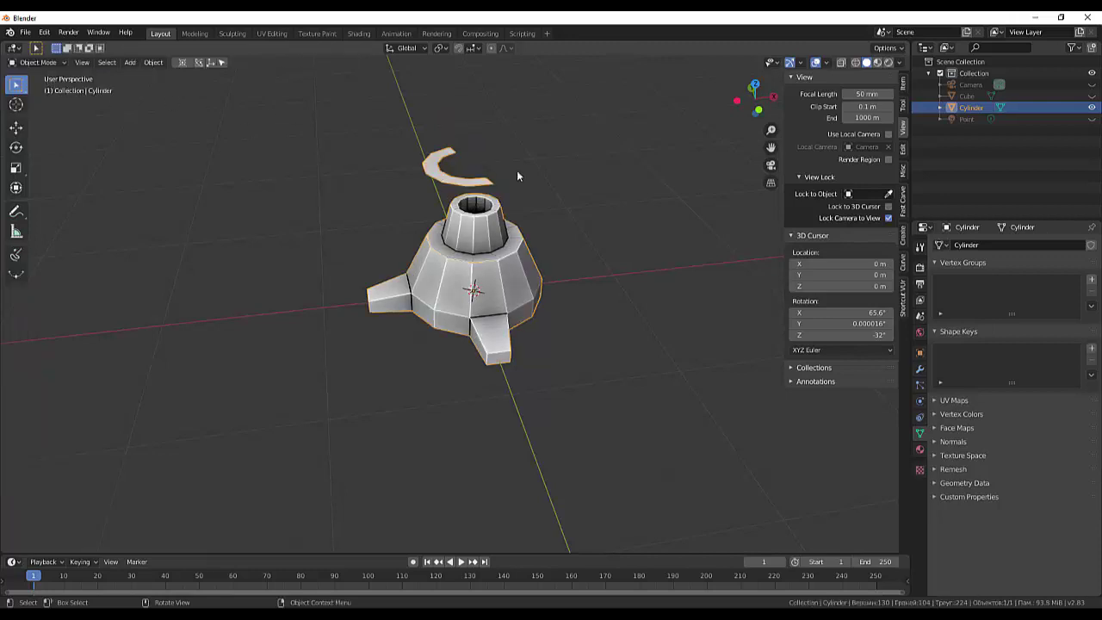
pyautogui.click(41, 63)
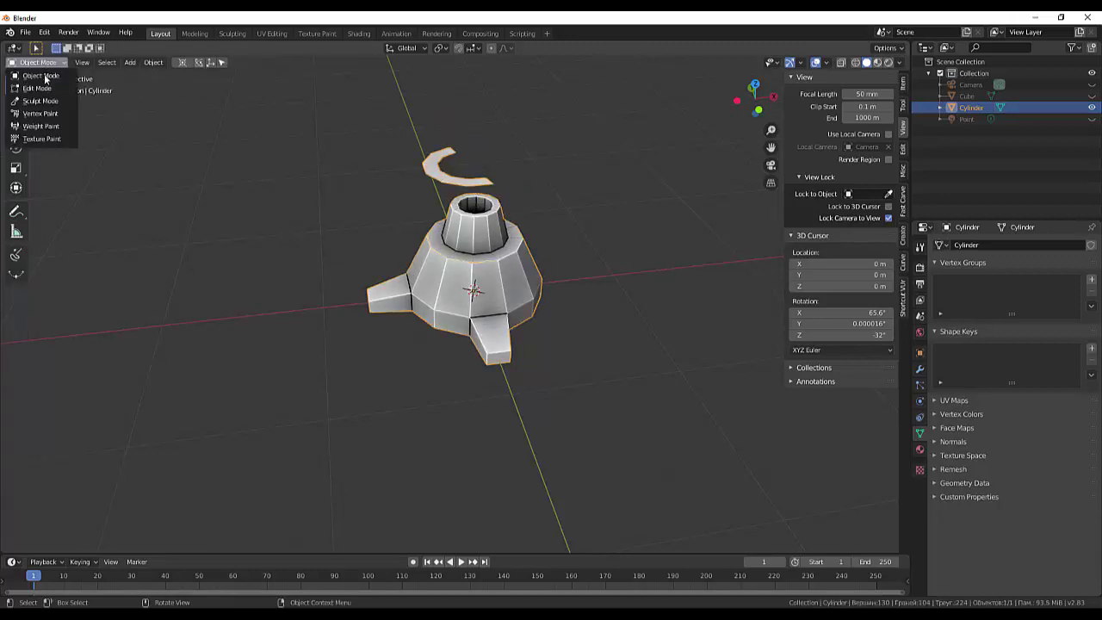
pyautogui.click(43, 86)
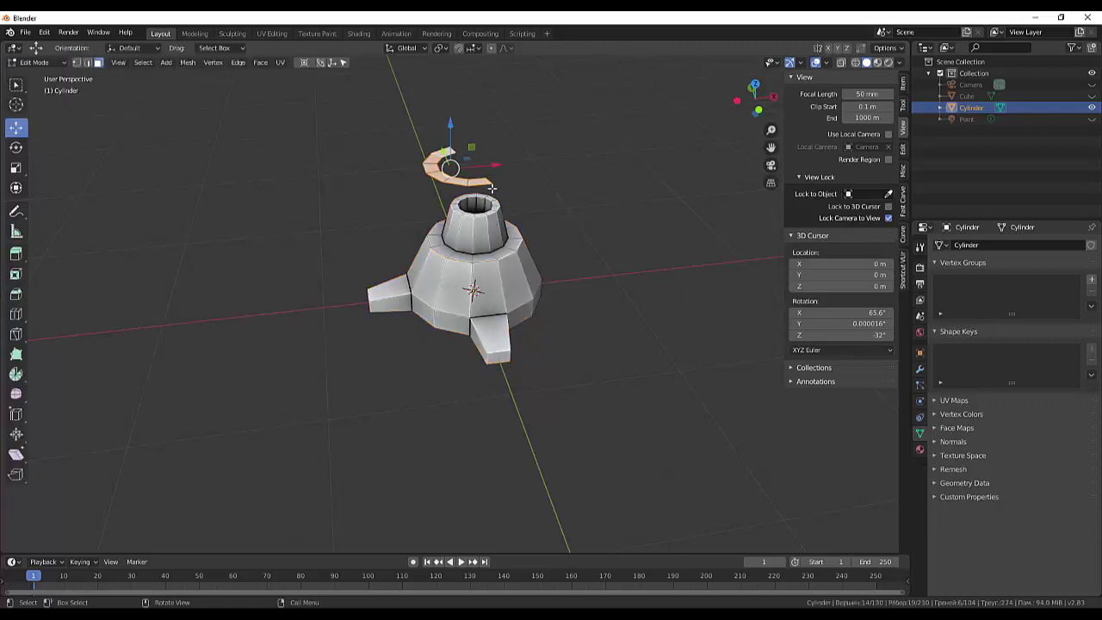
pyautogui.press('p')
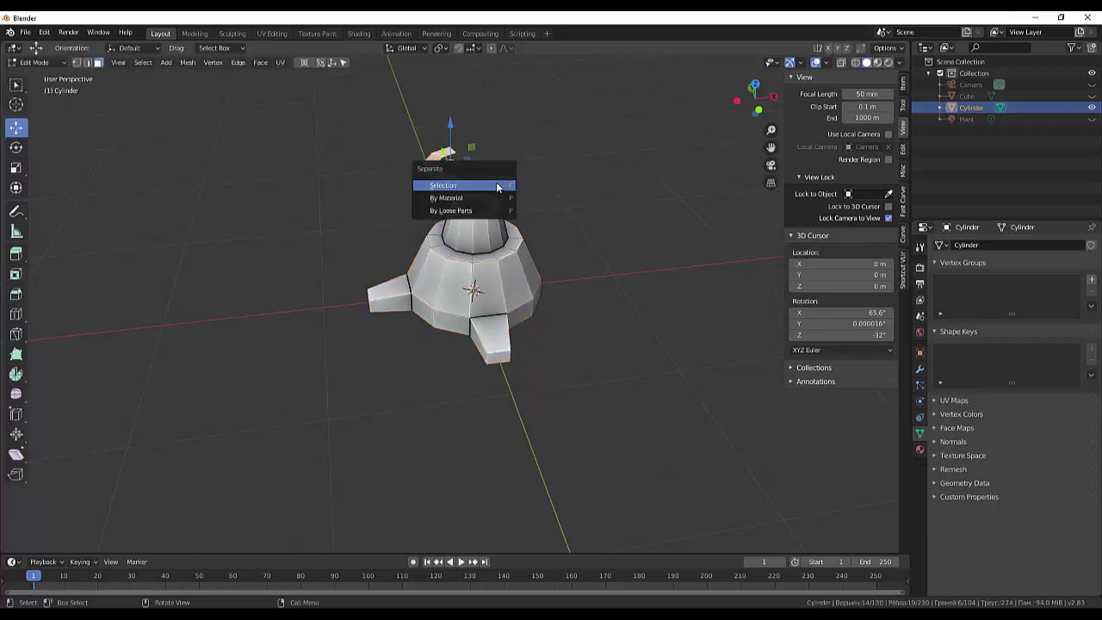
pyautogui.click(497, 187)
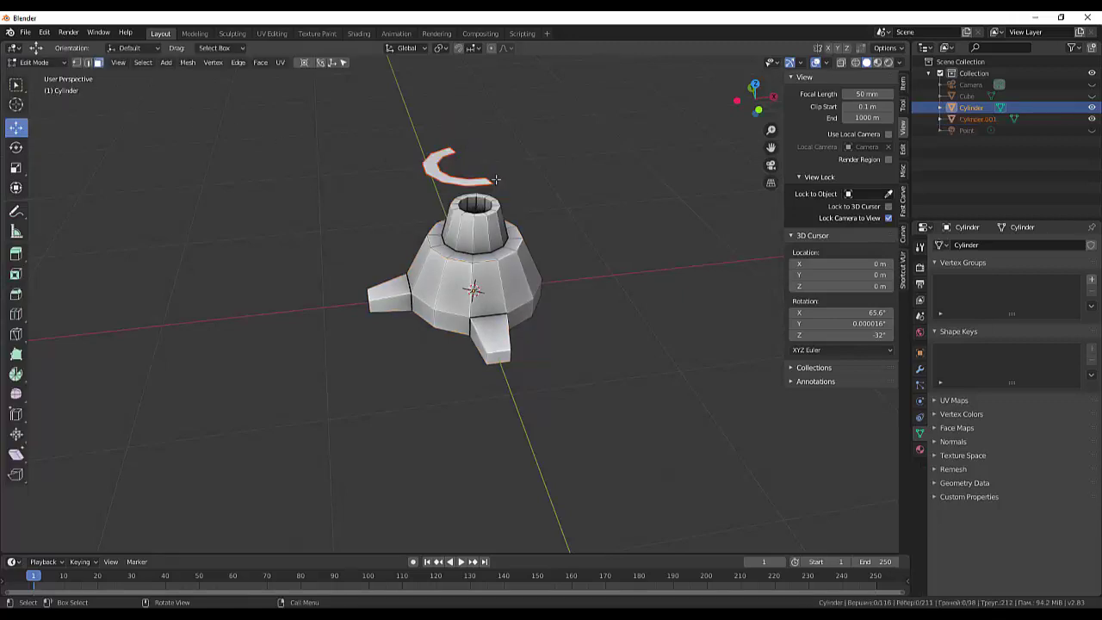
# - Select Cylinder.001 in Object Mode and enter its Edit Mode with nothing selected
pyautogui.click(29, 64)
pyautogui.click(34, 76)
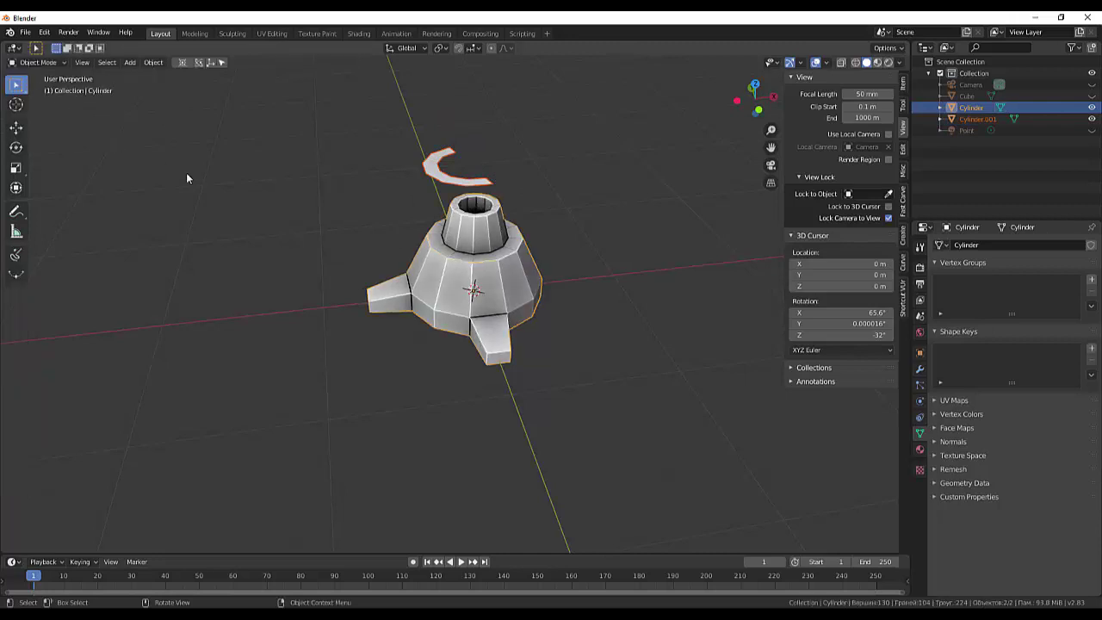
pyautogui.click(423, 172)
pyautogui.click(35, 63)
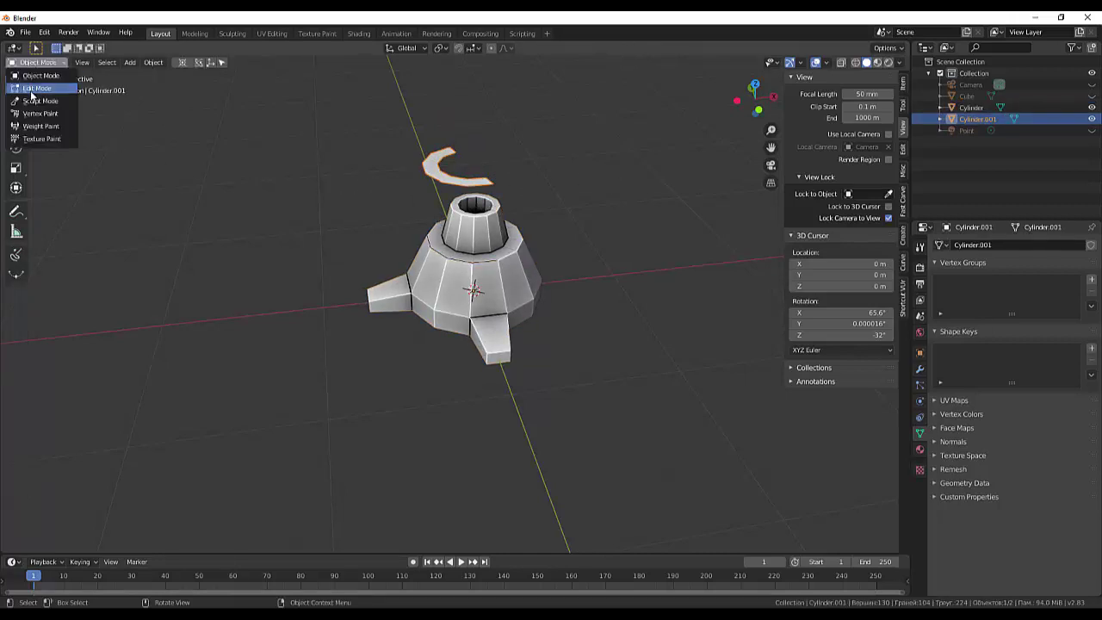
pyautogui.click(34, 89)
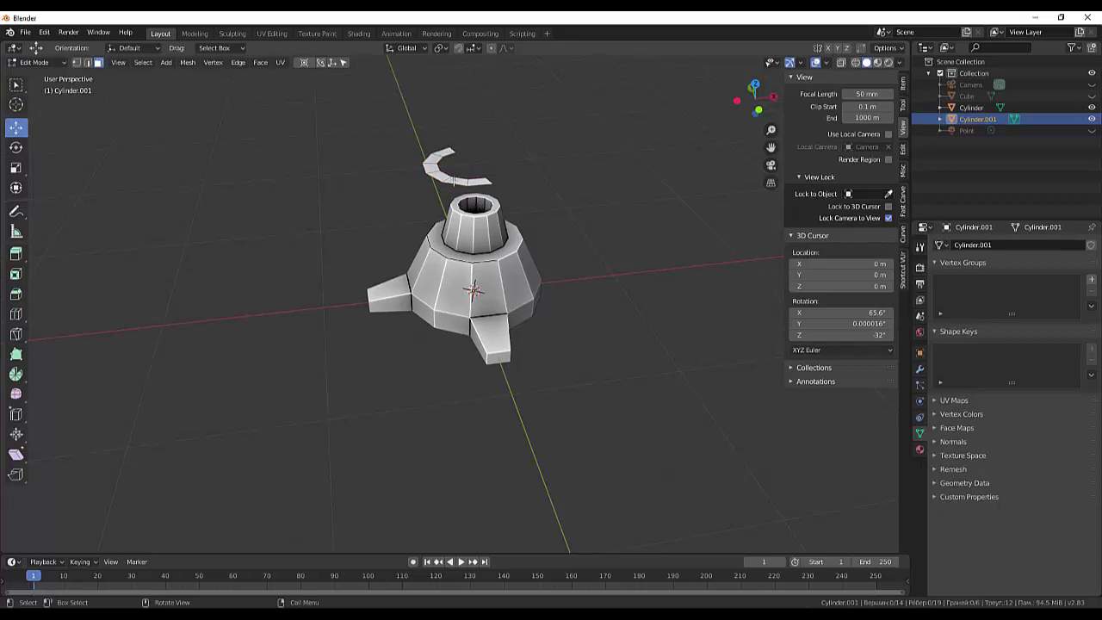
pyautogui.click(454, 180)
pyautogui.hotkey('alt', 'a')
# - Select the whole linked arc, change the pivot point, and rotate it 90° about Y
pyautogui.press('l')
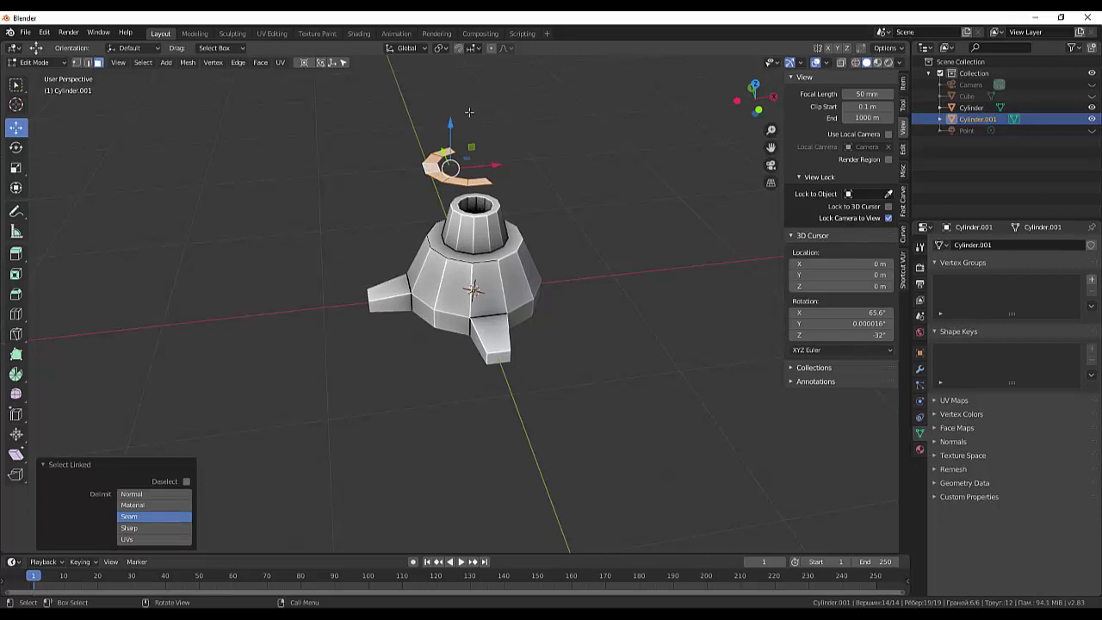
pyautogui.press('r')
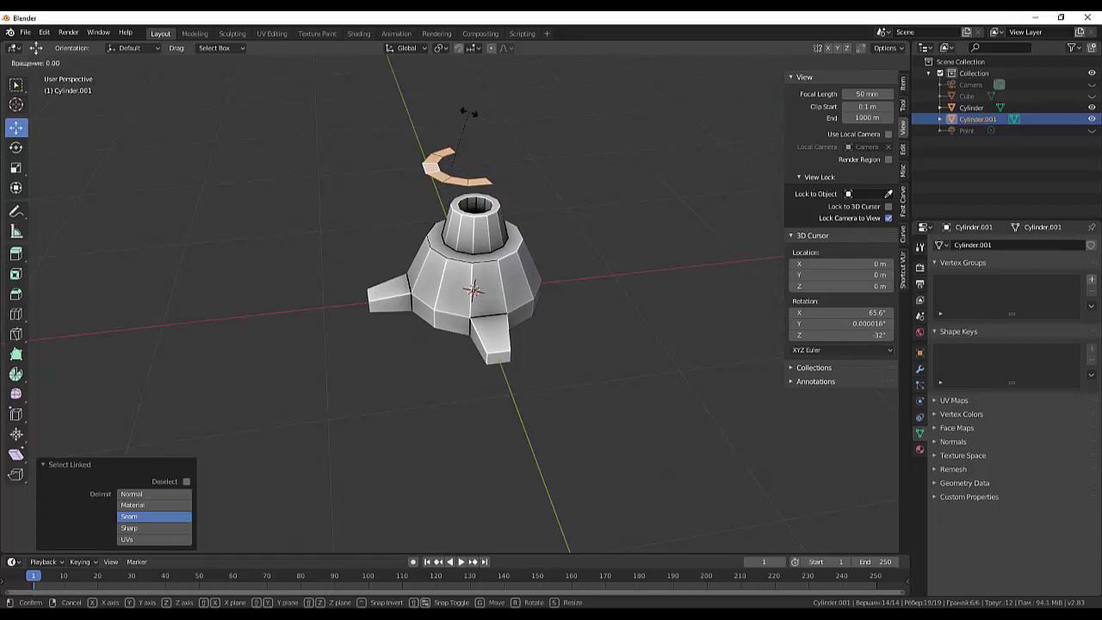
pyautogui.click(467, 111)
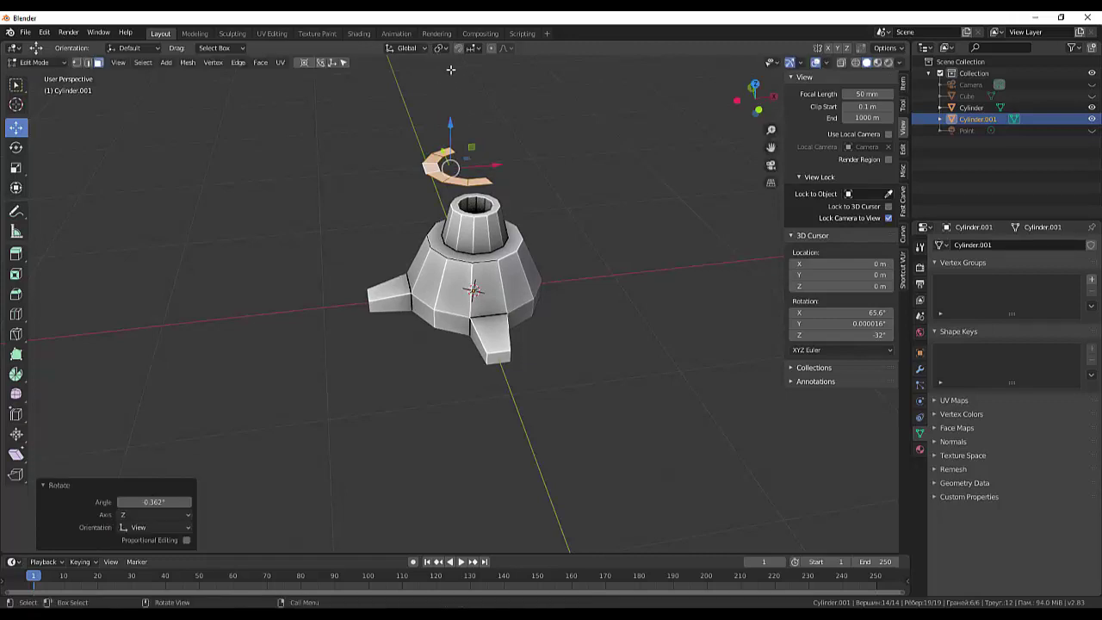
pyautogui.click(439, 48)
pyautogui.click(465, 61)
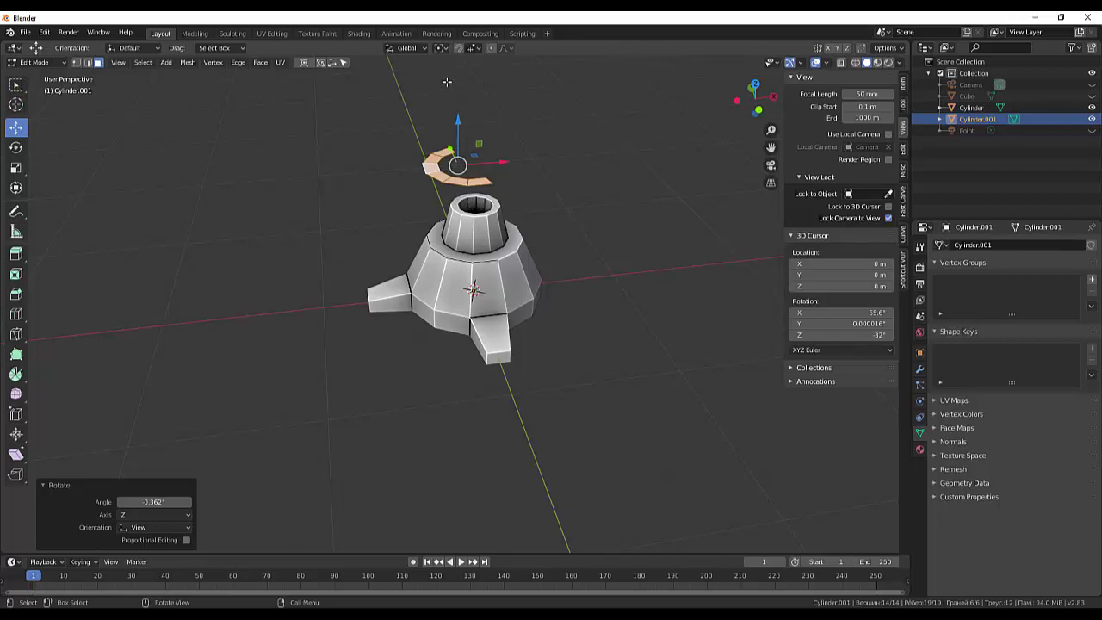
pyautogui.write('ry')
pyautogui.write('90')
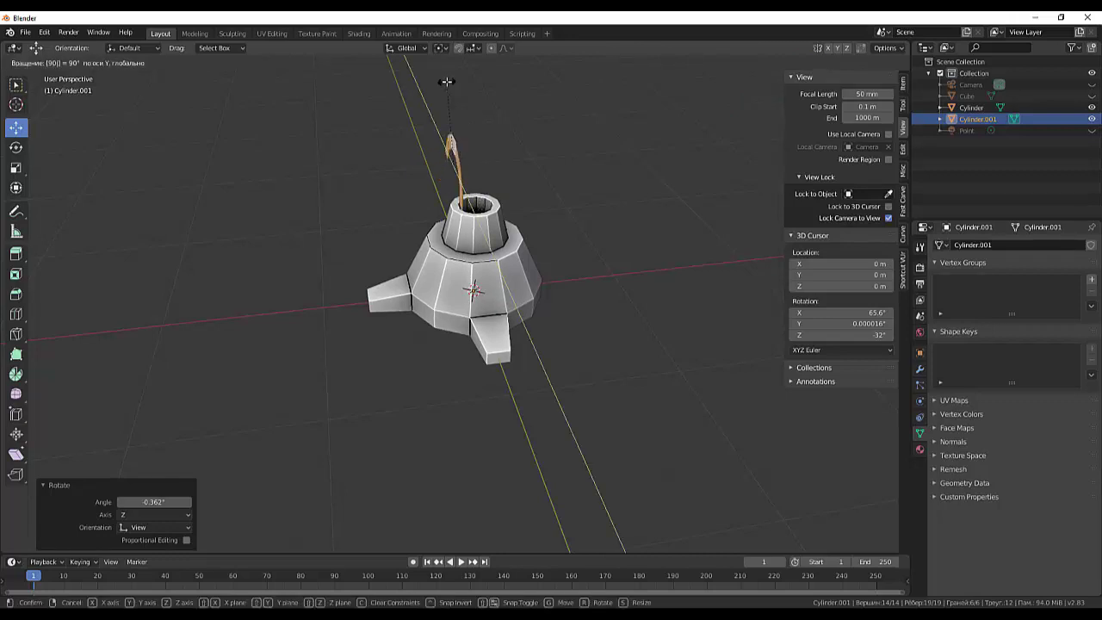
# - Confirm the arc's 90° Y rotation and switch to Right Orthographic view
pyautogui.press('Return')
pyautogui.moveTo(510, 121)
pyautogui.mouseDown(button='middle')
pyautogui.moveTo(534, 231)
pyautogui.moveTo(589, 126)
pyautogui.moveTo(494, 128)
pyautogui.moveTo(469, 164)
pyautogui.mouseUp(button='middle')
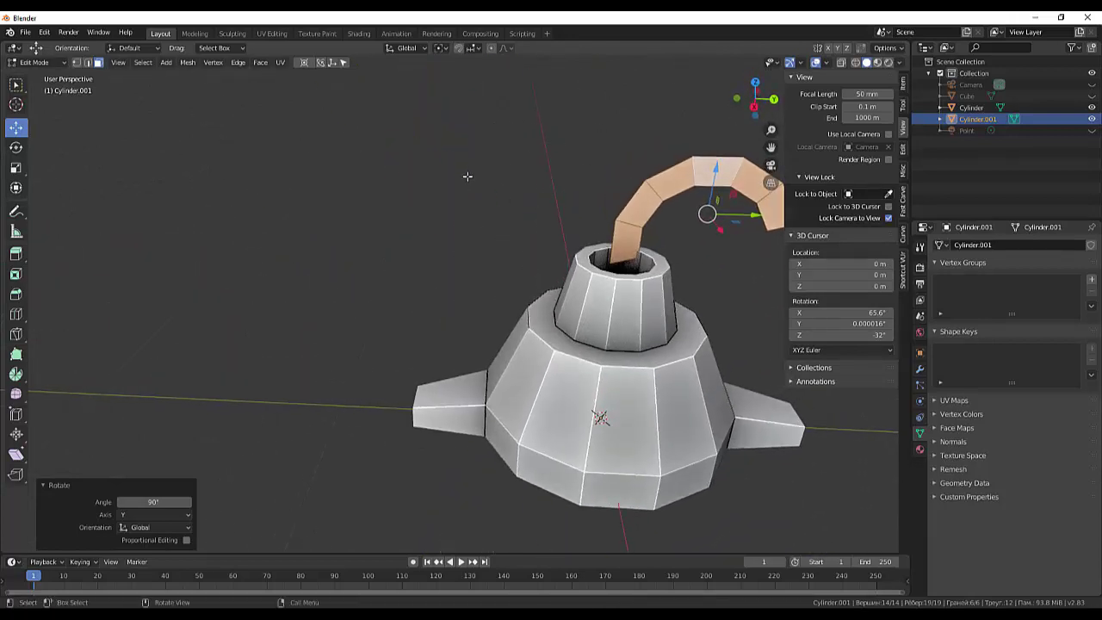
pyautogui.moveTo(602, 241); pyautogui.dragTo(890, 218, button='middle')
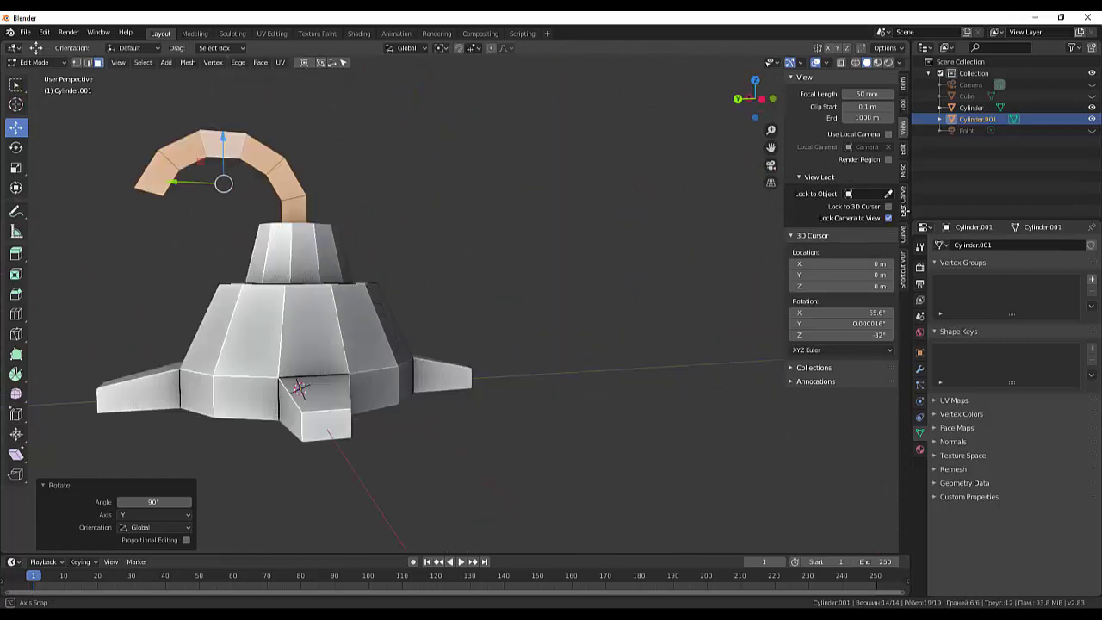
pyautogui.click(889, 218)
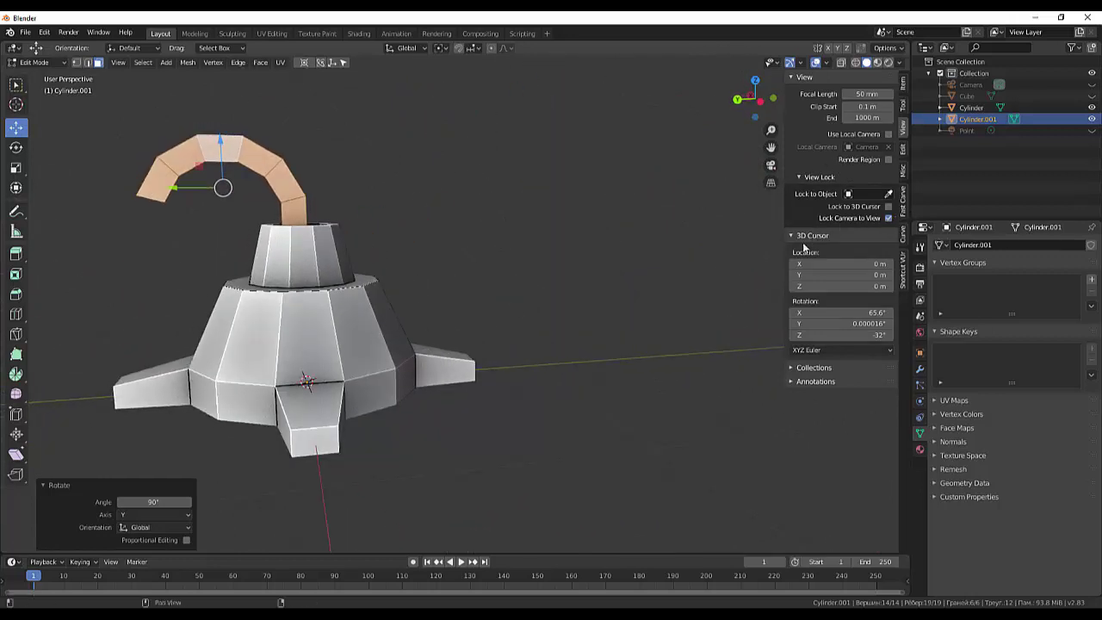
pyautogui.press('KP_1')
pyautogui.press('KP_3')
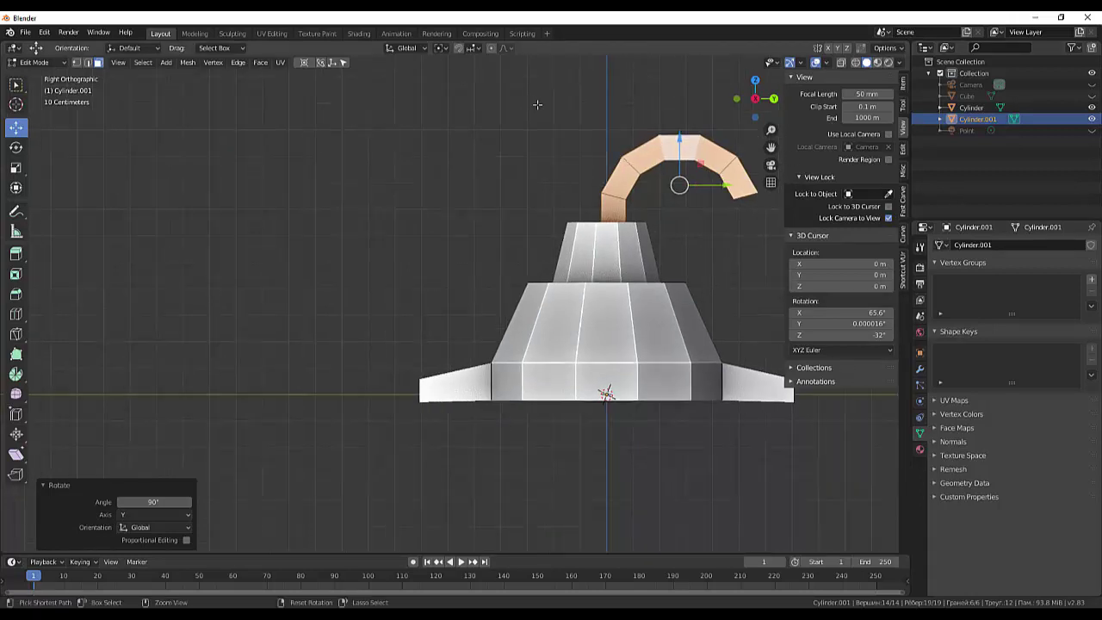
pyautogui.keyDown('shift'); pyautogui.moveTo(605, 98); pyautogui.dragTo(393, 123, button='middle'); pyautogui.keyUp('shift')
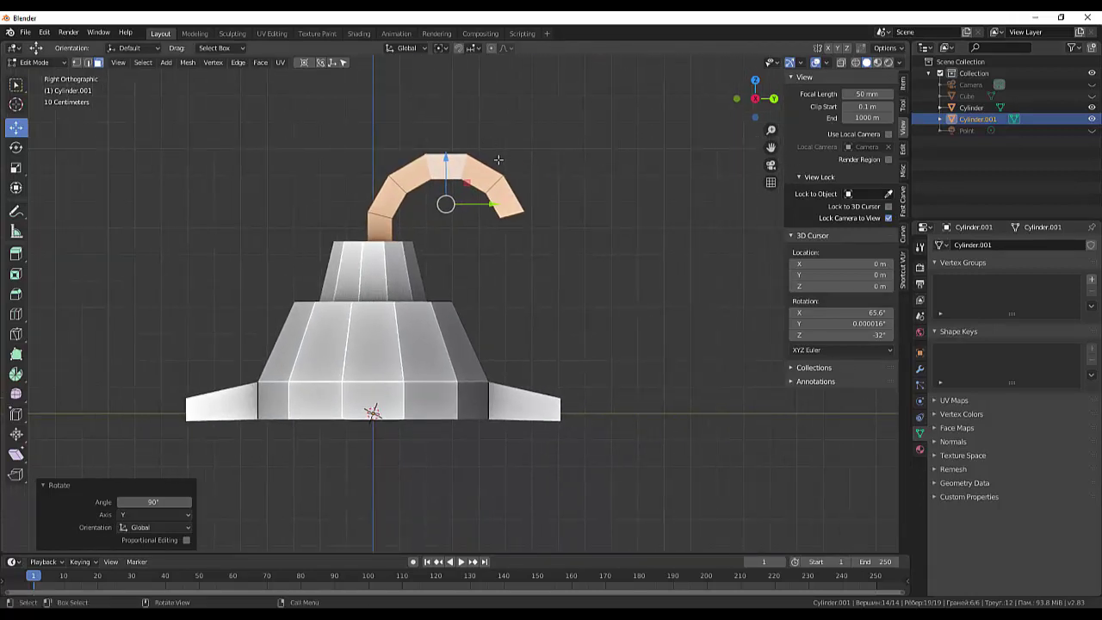
# - Tilt the arch 15.8° and move it -0.221 m along Y to centre it over the neck
pyautogui.press('r')
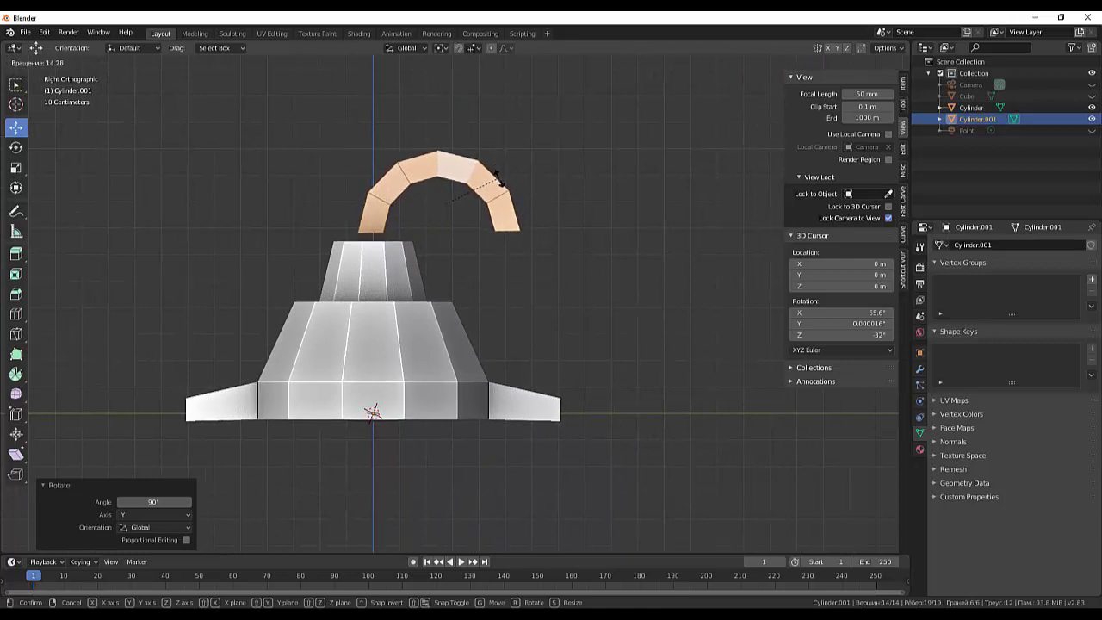
pyautogui.click(499, 184)
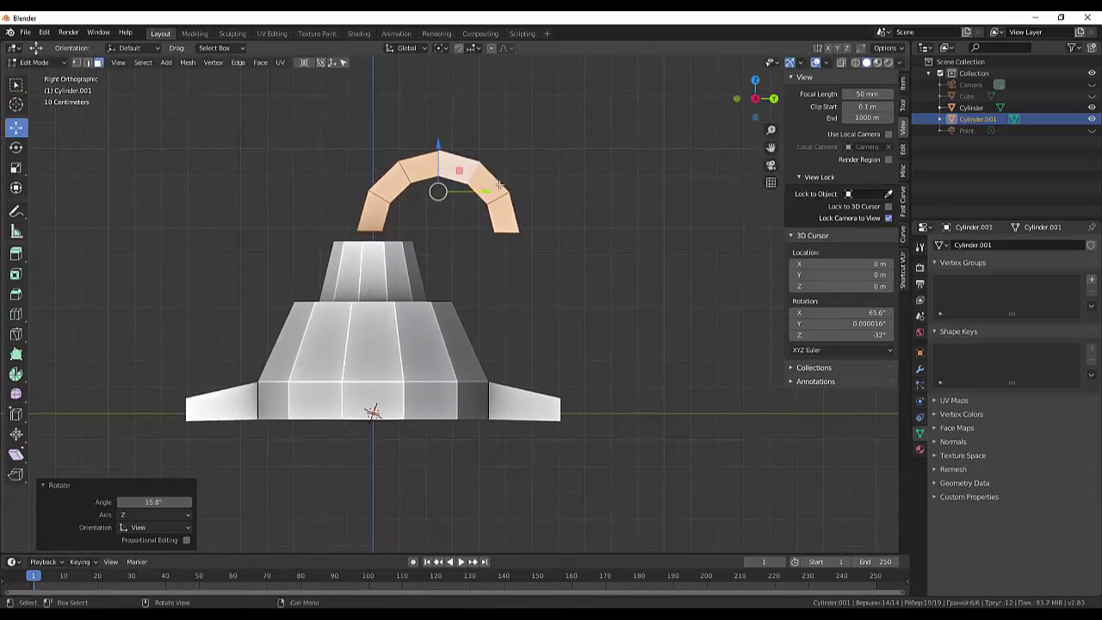
pyautogui.press('g')
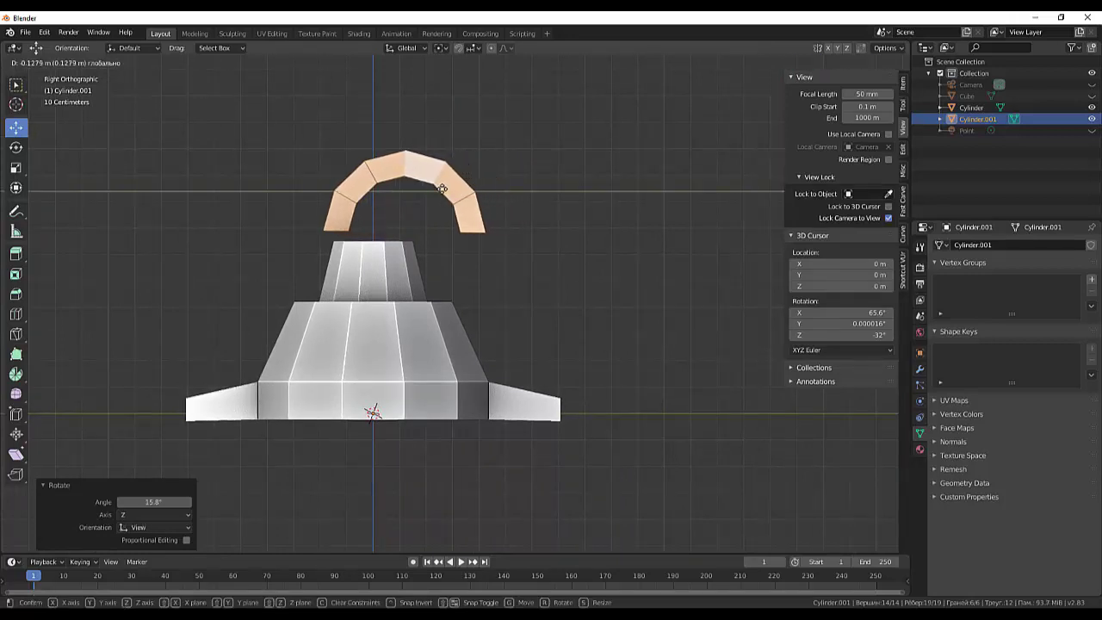
pyautogui.click(423, 187)
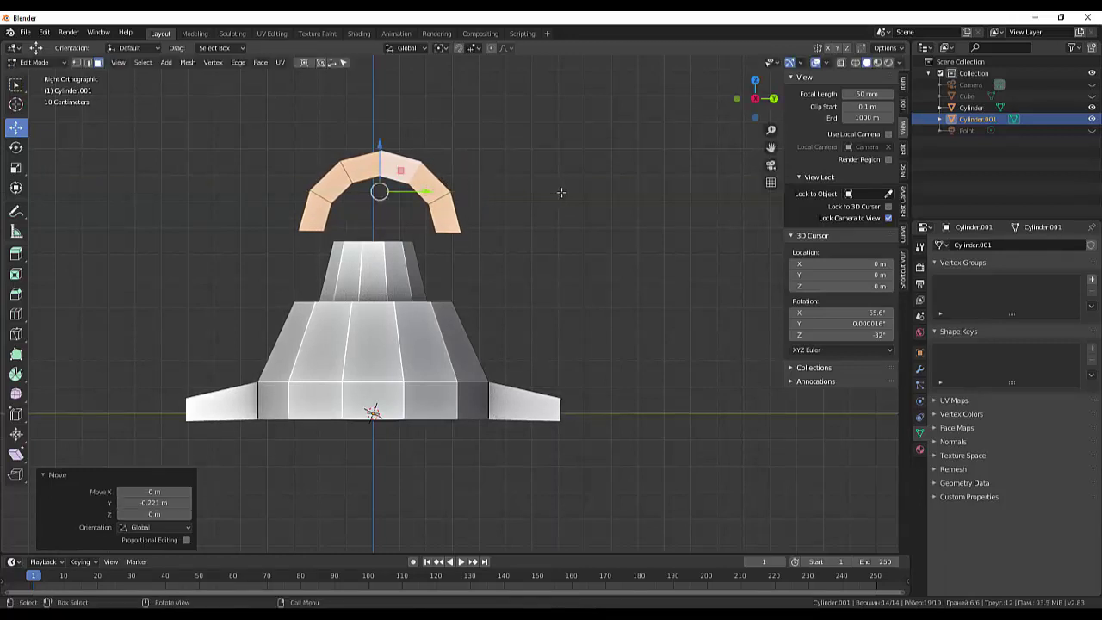
pyautogui.moveTo(563, 189); pyautogui.dragTo(411, 212, button='middle')
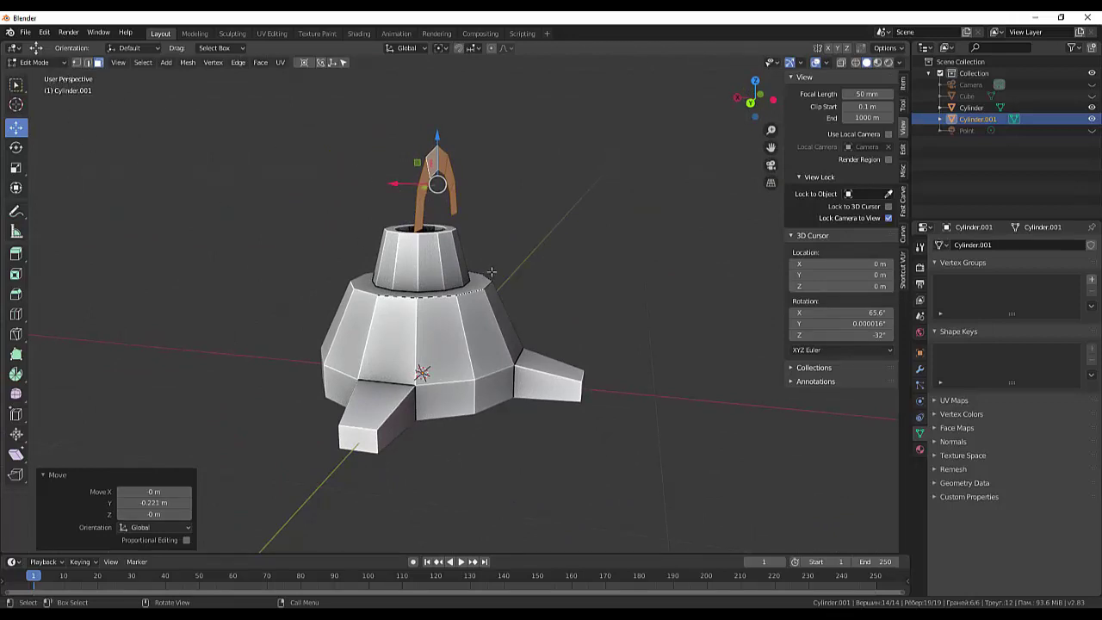
# - Extrude the arch's end faces downward twice, reaching -0.0907 m along their normals
pyautogui.press('e')
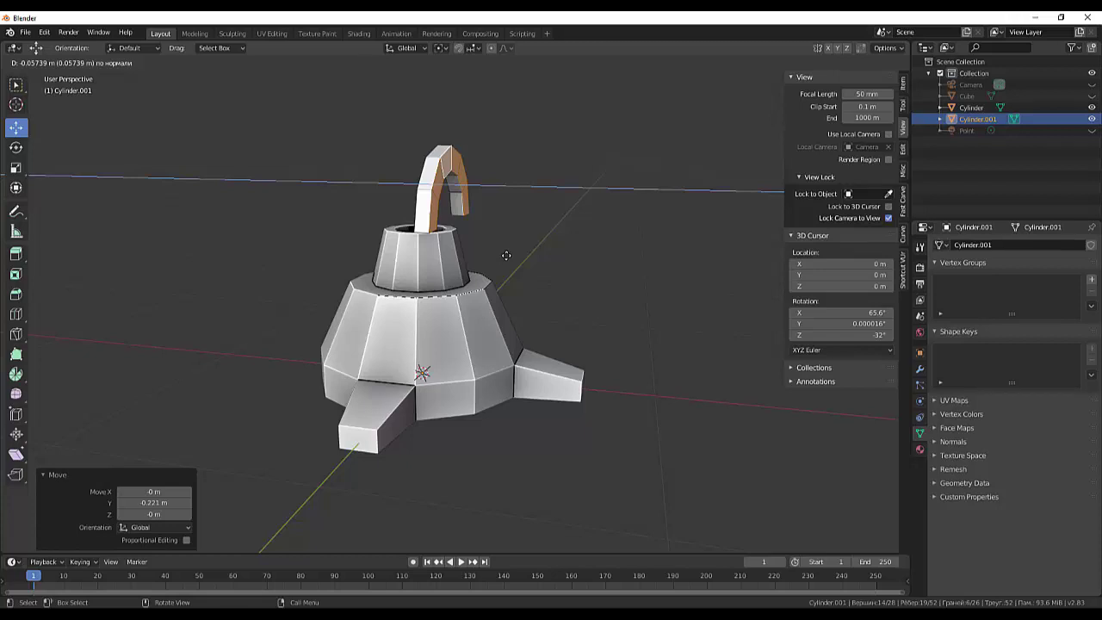
pyautogui.click(506, 256)
pyautogui.moveTo(571, 252); pyautogui.dragTo(467, 245, button='middle')
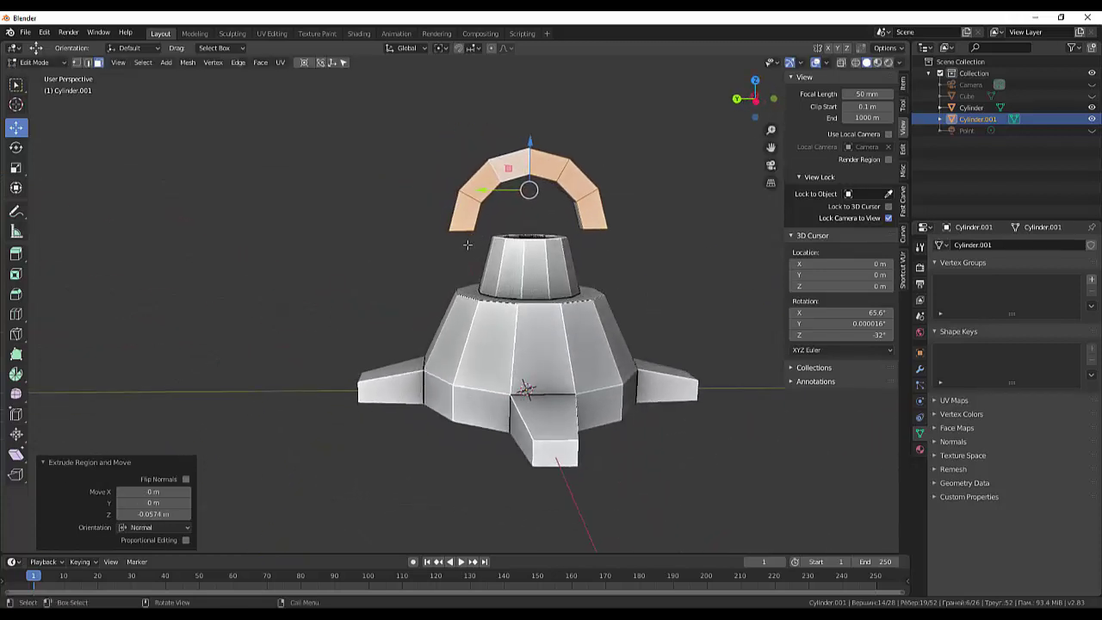
pyautogui.moveTo(607, 277)
pyautogui.mouseDown(button='middle')
pyautogui.moveTo(867, 271)
pyautogui.moveTo(693, 285)
pyautogui.moveTo(649, 253)
pyautogui.moveTo(619, 272)
pyautogui.mouseUp(button='middle')
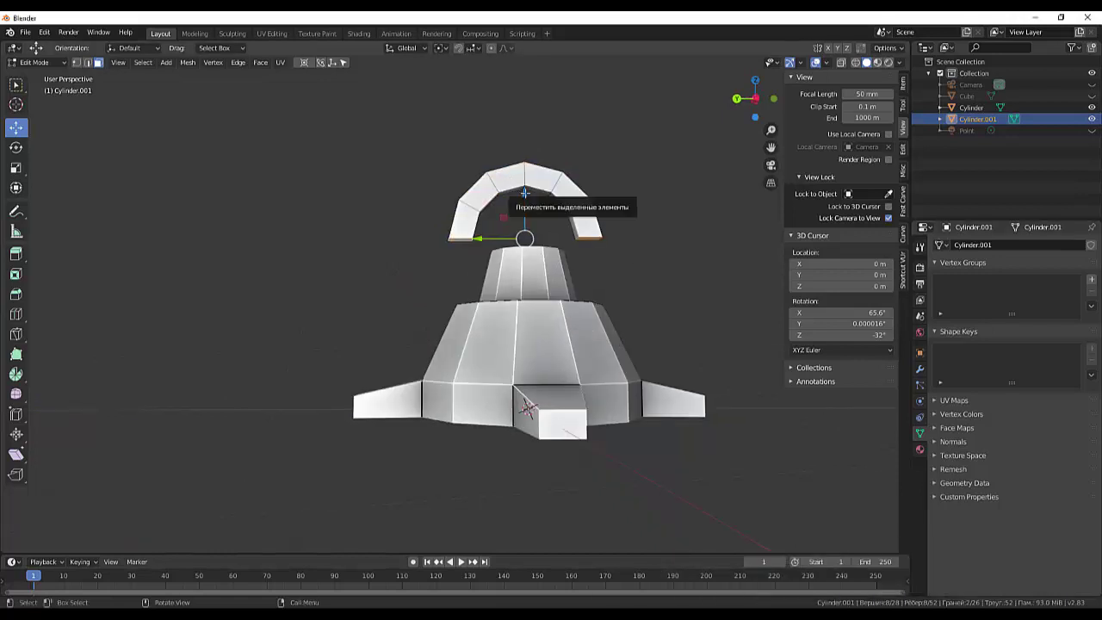
pyautogui.moveTo(524, 193); pyautogui.dragTo(524, 194)
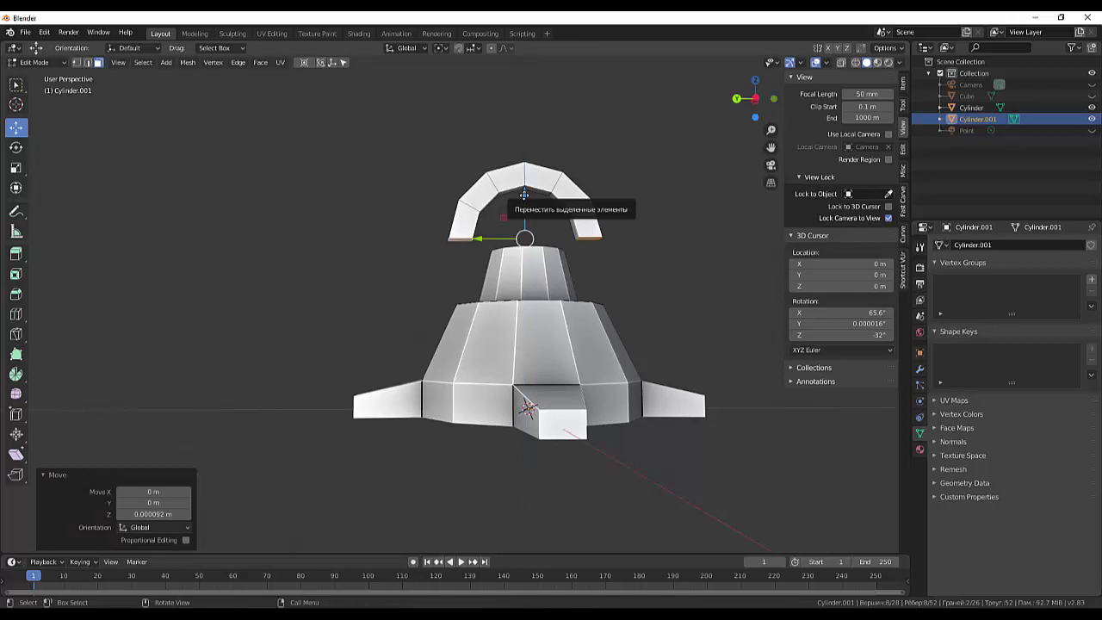
pyautogui.press('e')
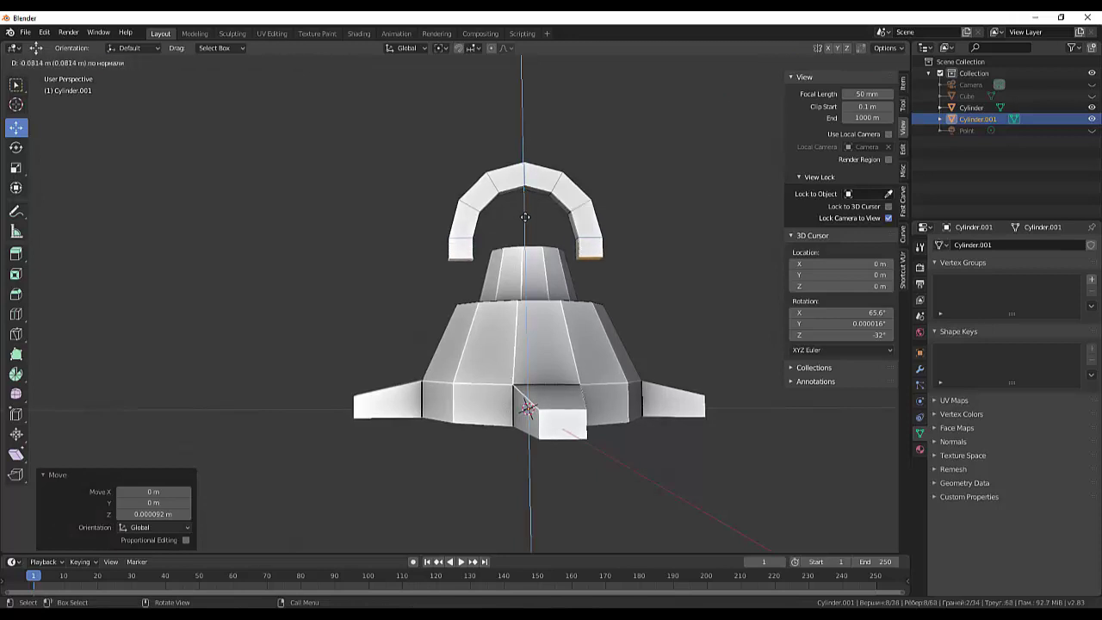
pyautogui.click(525, 217)
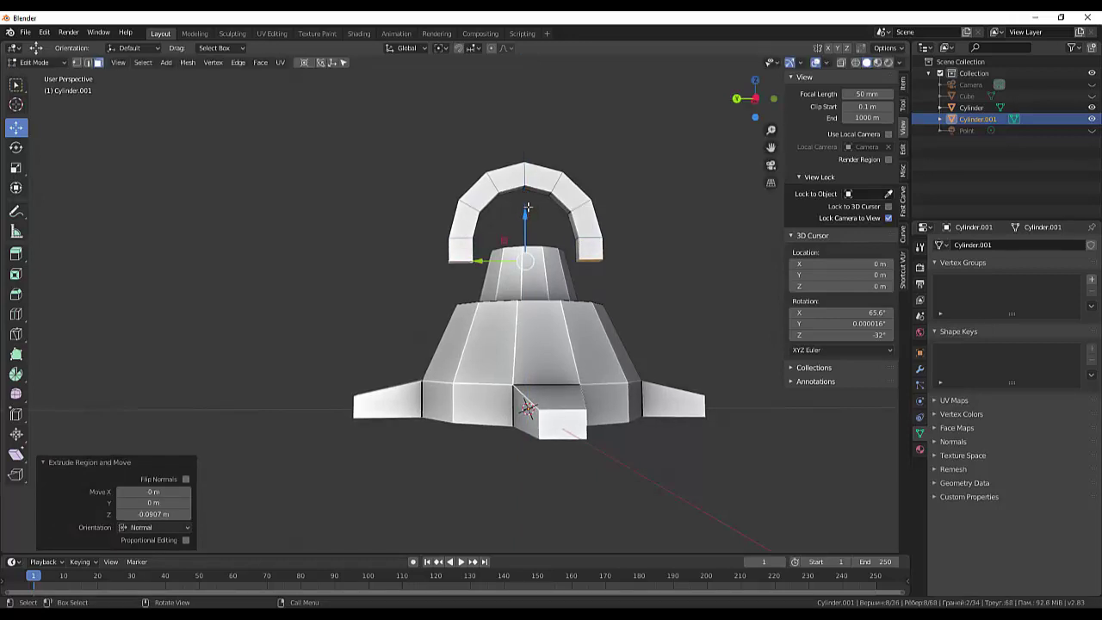
pyautogui.click(539, 181)
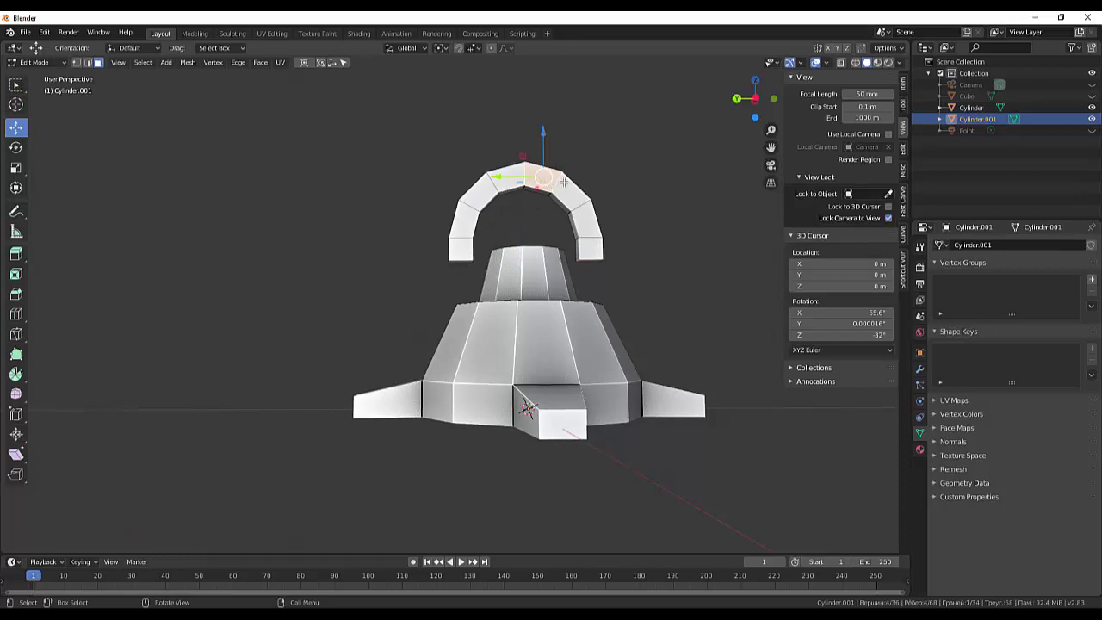
pyautogui.press('ctrl+shift+KP_Add')
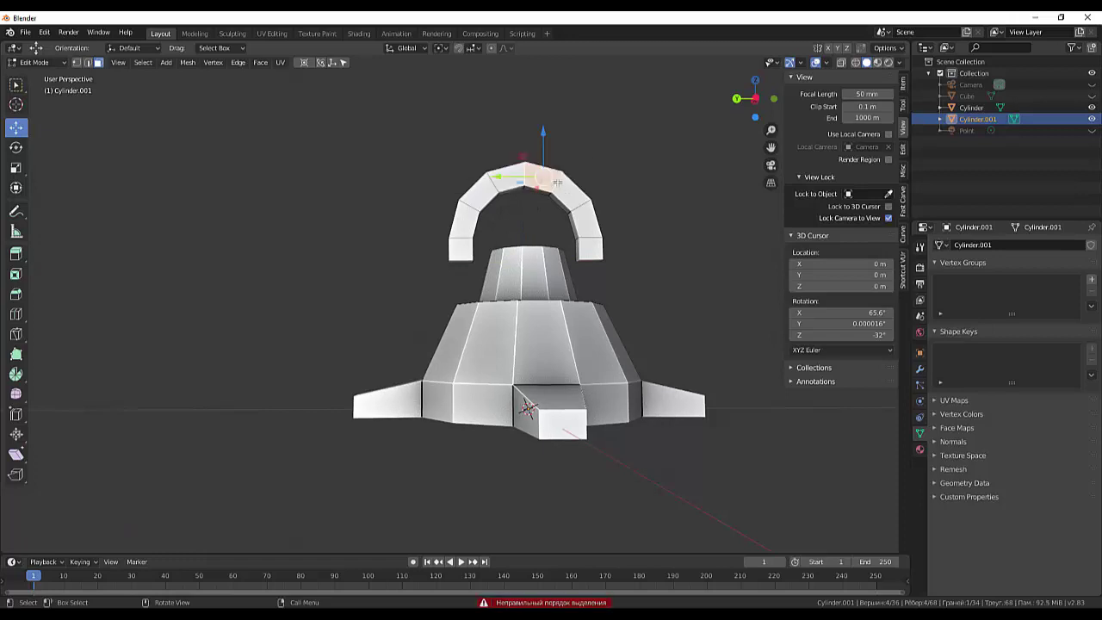
pyautogui.click(34, 62)
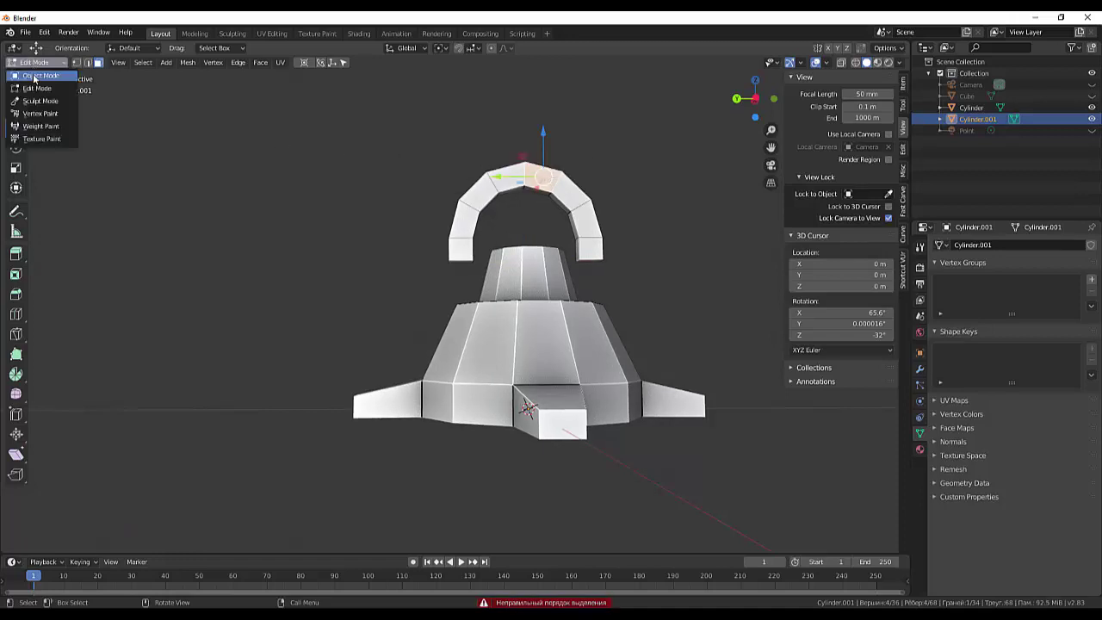
# - In Object Mode, try moving the arch 7 along X, then undo it
pyautogui.click(34, 73)
pyautogui.moveTo(617, 183)
pyautogui.mouseDown(button='middle')
pyautogui.moveTo(665, 214)
pyautogui.moveTo(639, 214)
pyautogui.mouseUp(button='middle')
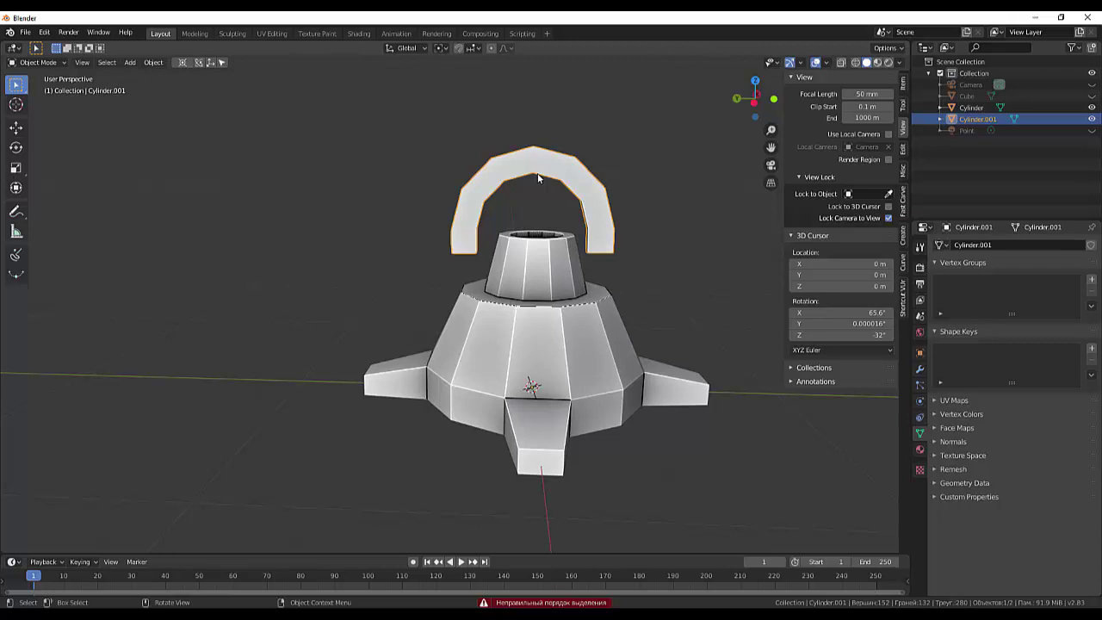
pyautogui.press('g')
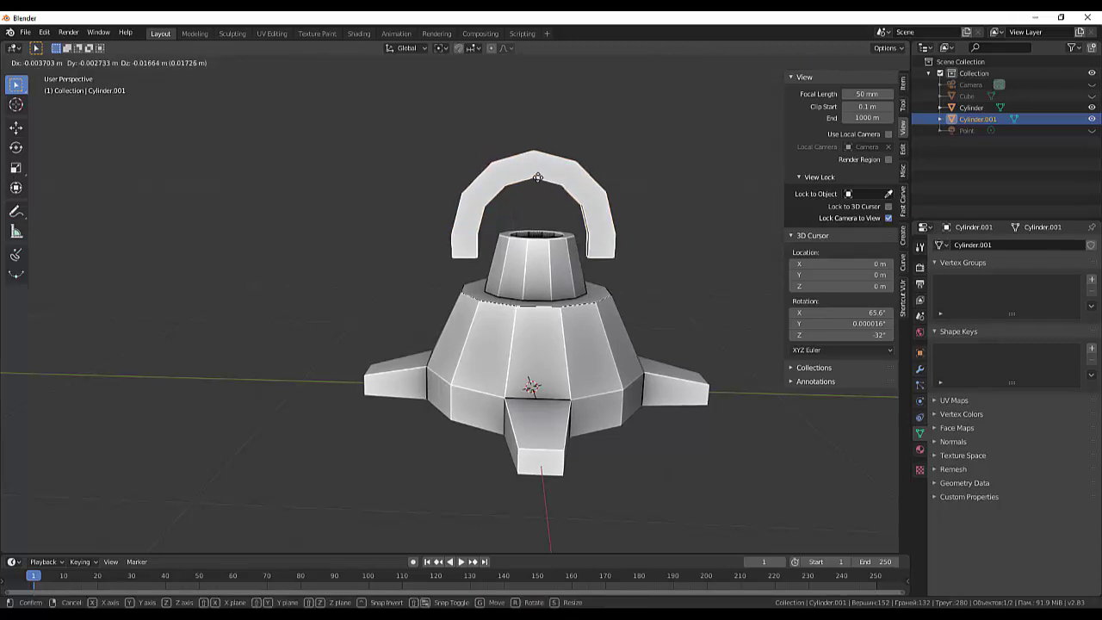
pyautogui.write('7')
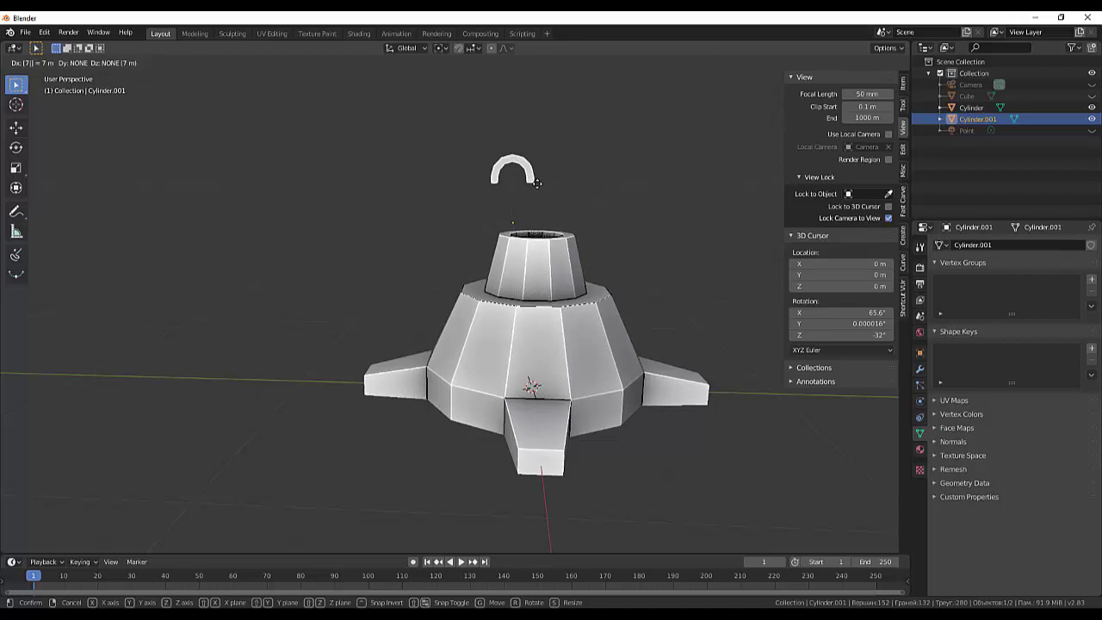
pyautogui.click(612, 201)
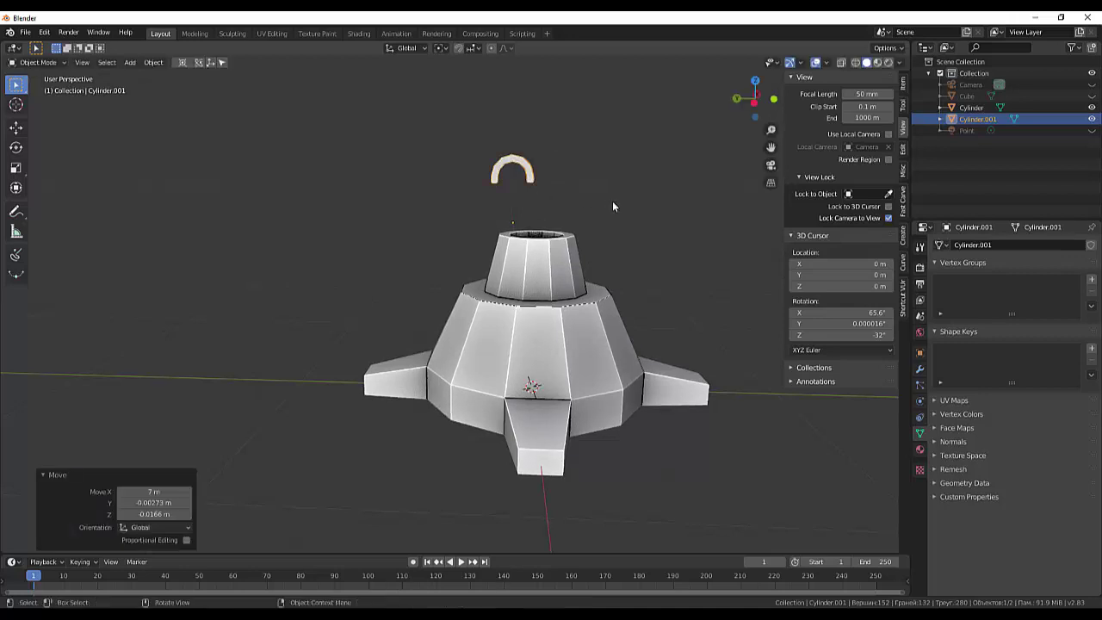
pyautogui.hotkey('ctrl', 'z')
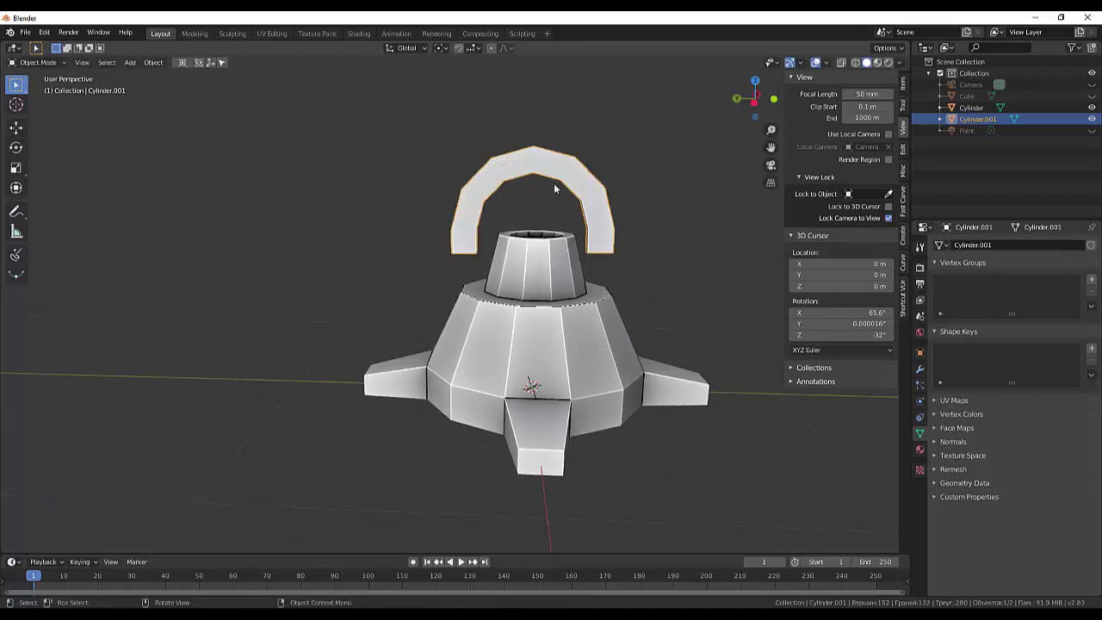
# - Lower the handle and shift it in Right view to -0.0195 m Y, -0.013 m Z
pyautogui.press('g')
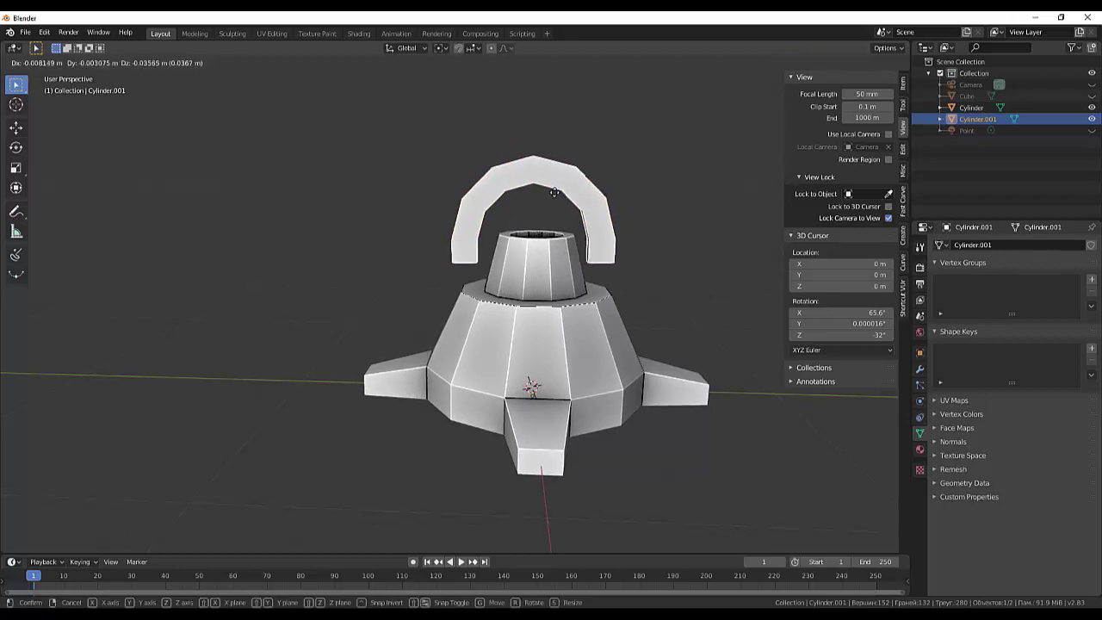
pyautogui.press('z')
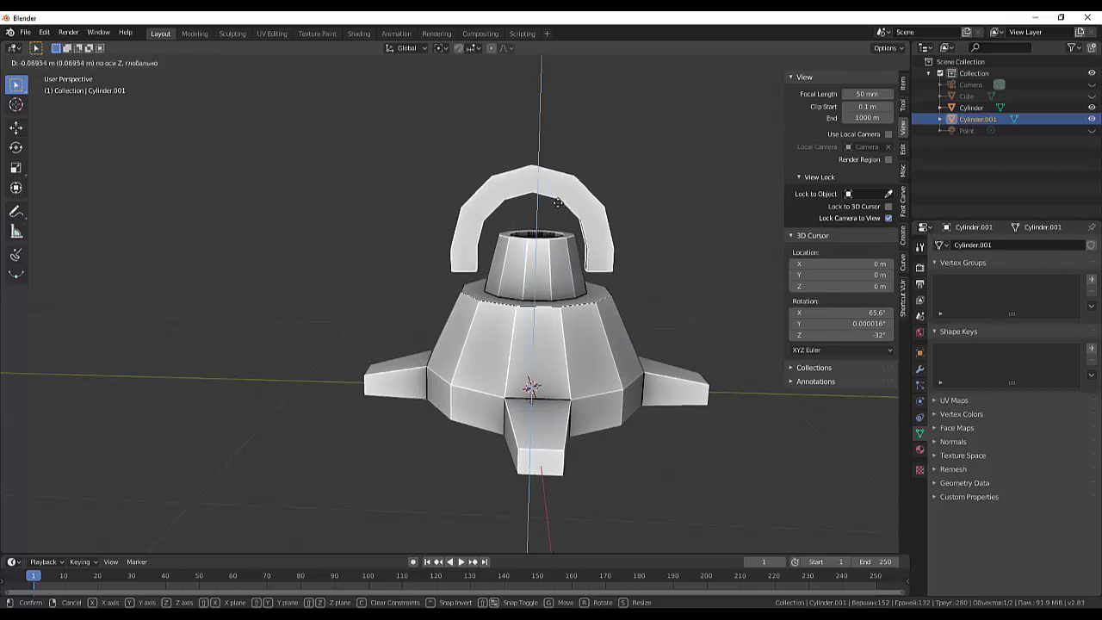
pyautogui.click(566, 205)
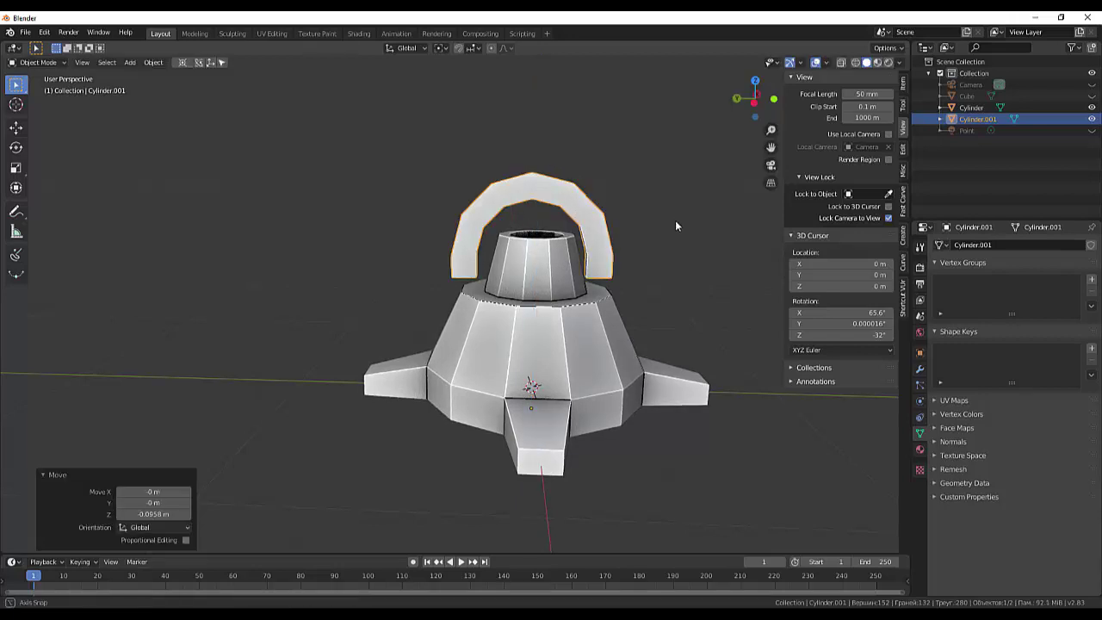
pyautogui.moveTo(675, 220)
pyautogui.mouseDown(button='middle')
pyautogui.moveTo(656, 210)
pyautogui.moveTo(671, 218)
pyautogui.moveTo(656, 238)
pyautogui.mouseUp(button='middle')
pyautogui.press('KP_3')
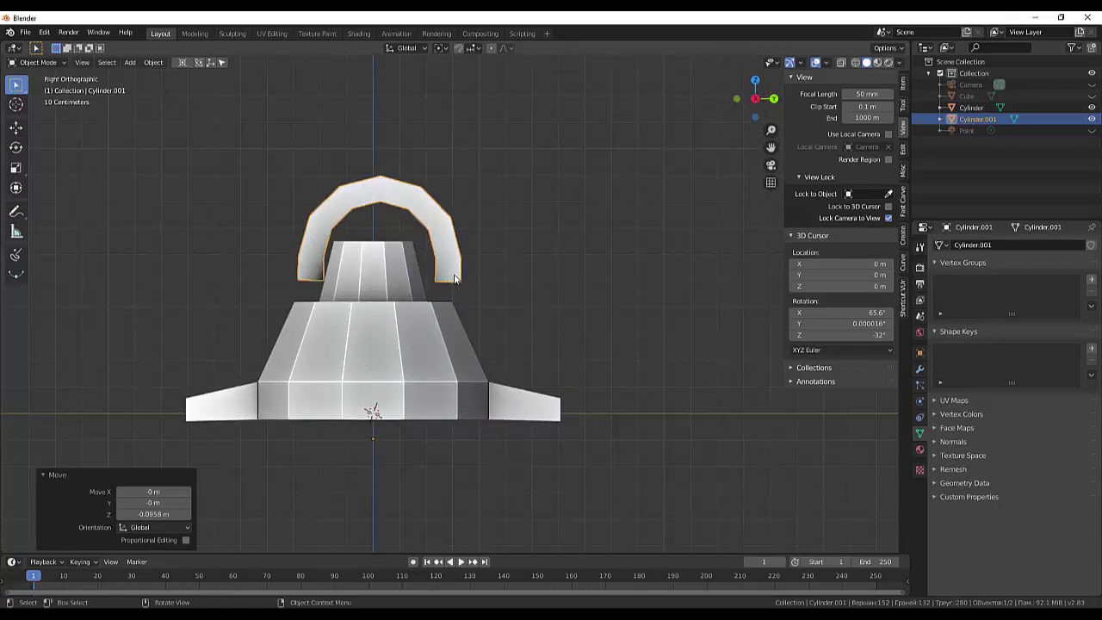
pyautogui.press('g')
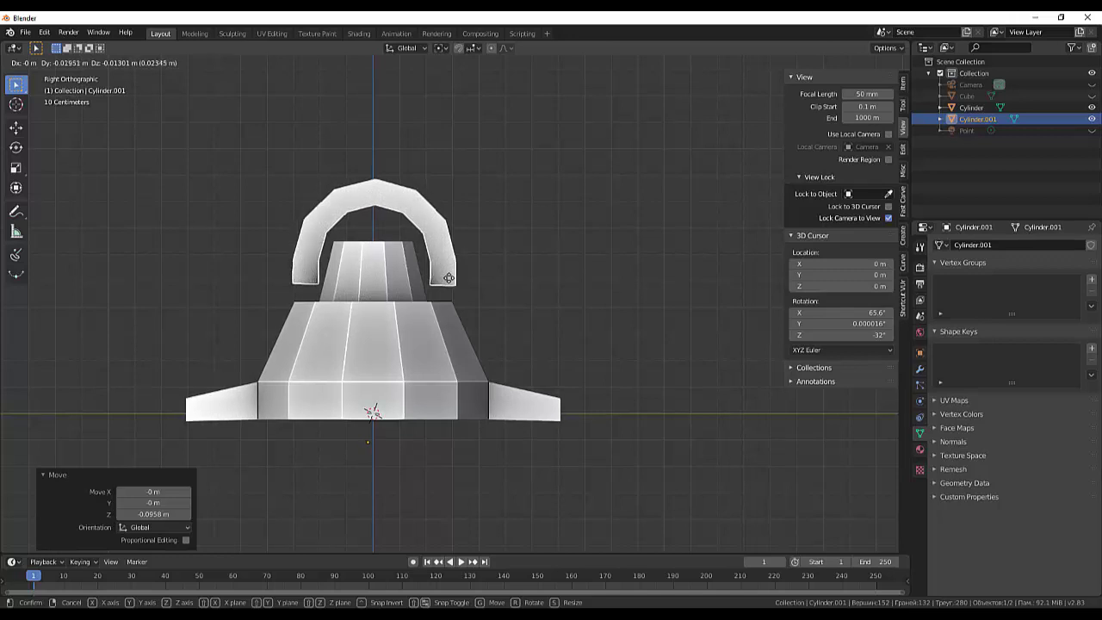
pyautogui.click(449, 277)
pyautogui.moveTo(448, 277)
pyautogui.mouseDown(button='middle')
pyautogui.moveTo(548, 293)
pyautogui.moveTo(556, 325)
pyautogui.moveTo(666, 317)
pyautogui.moveTo(645, 326)
pyautogui.moveTo(495, 290)
pyautogui.mouseUp(button='middle')
# - Enter Edit Mode on the handle and pick faces on its top and lower end
pyautogui.click(431, 249)
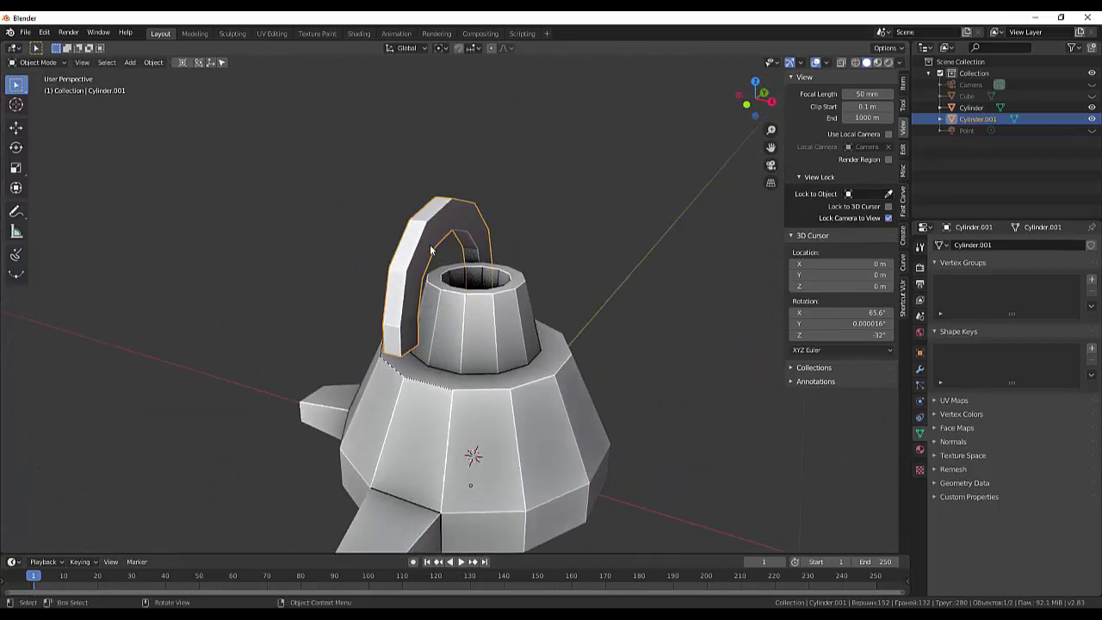
pyautogui.click(35, 62)
pyautogui.click(35, 86)
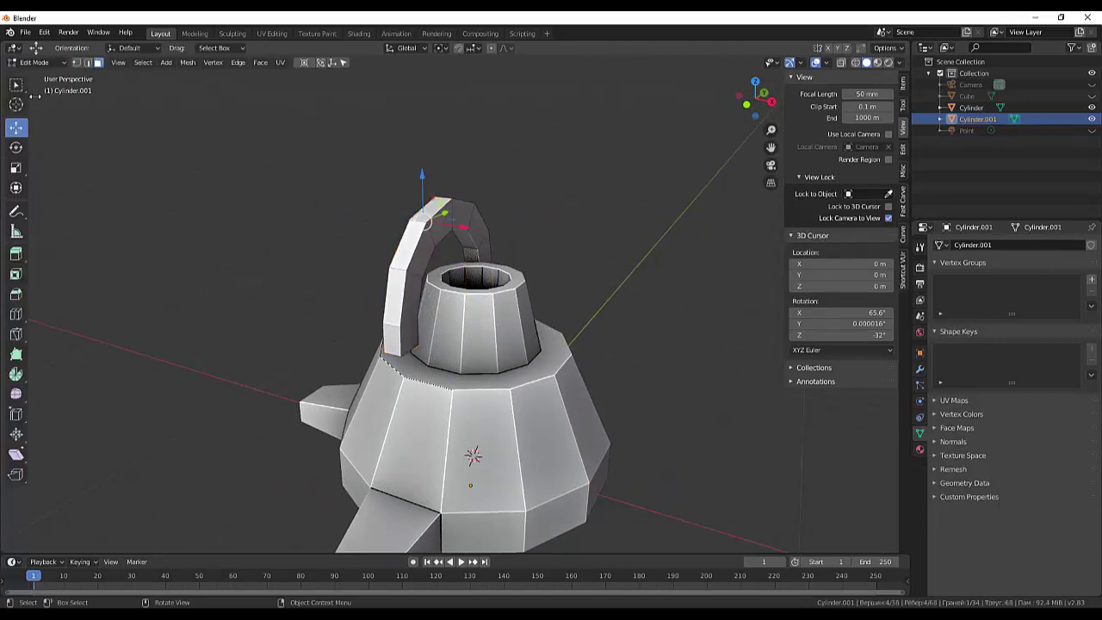
pyautogui.keyDown('alt'); pyautogui.click(418, 255); pyautogui.keyUp('alt')
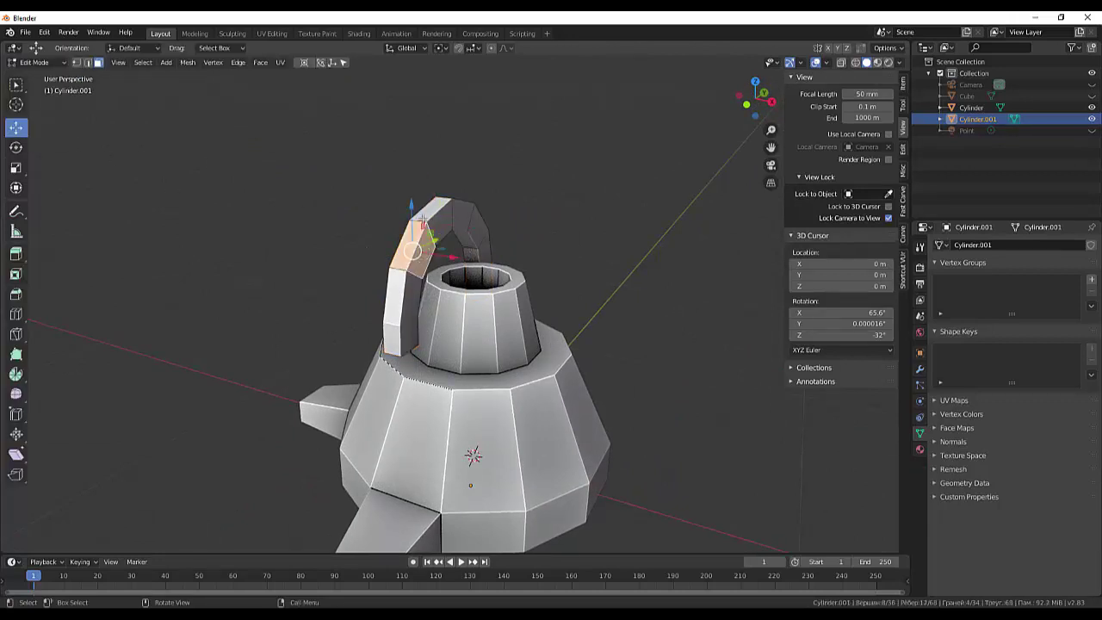
pyautogui.click(437, 215)
pyautogui.moveTo(599, 258); pyautogui.dragTo(615, 262, button='middle')
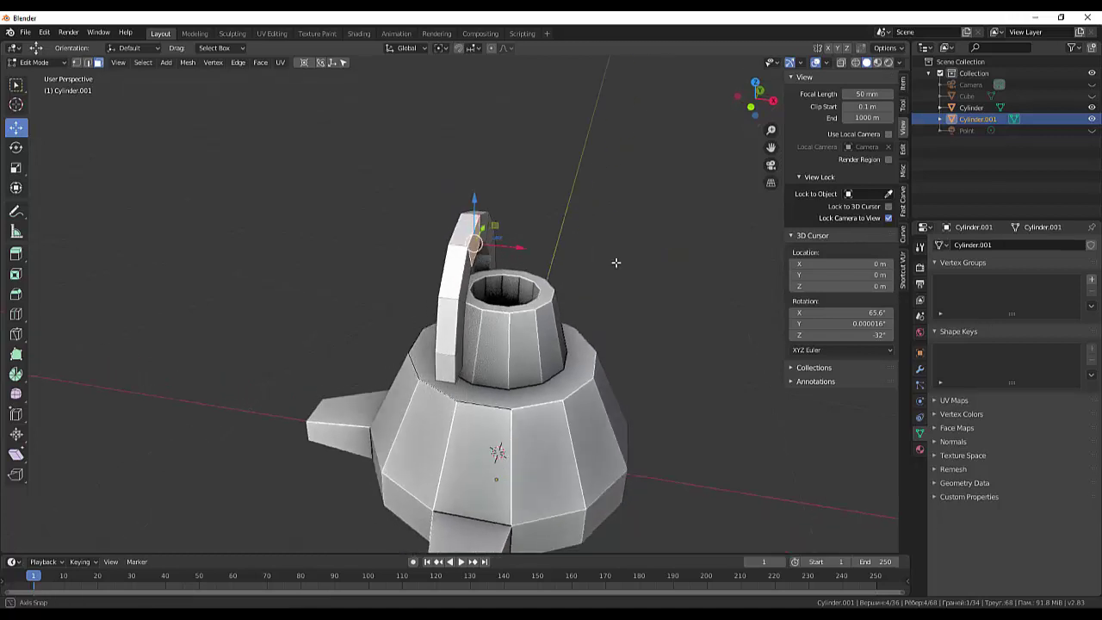
pyautogui.keyDown('shift'); pyautogui.click(456, 364); pyautogui.keyUp('shift')
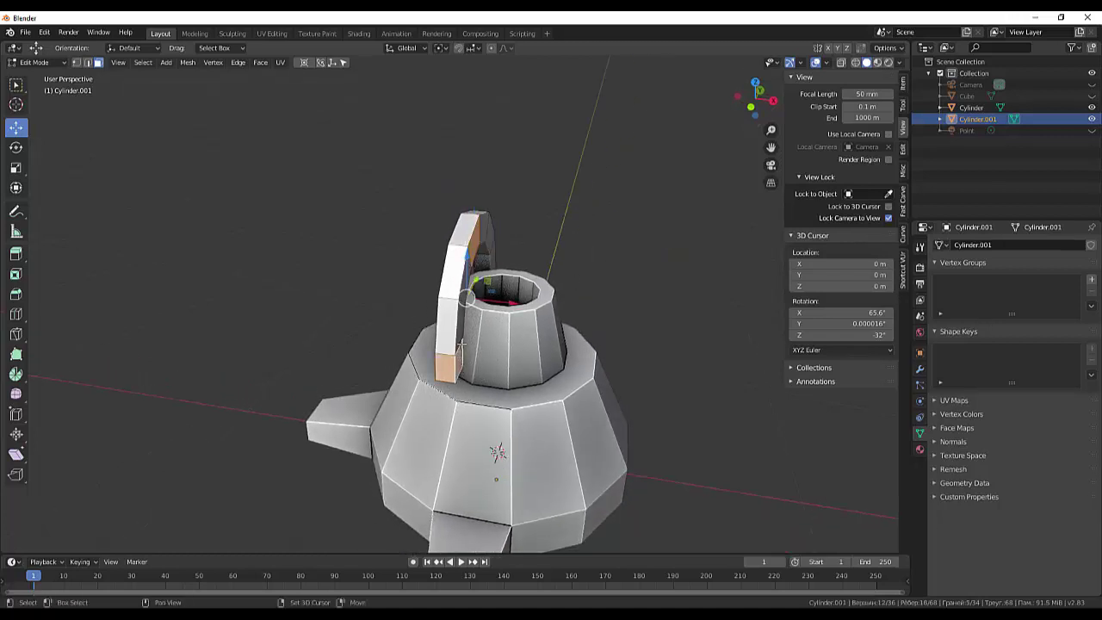
pyautogui.moveTo(462, 344); pyautogui.dragTo(524, 216, button='middle')
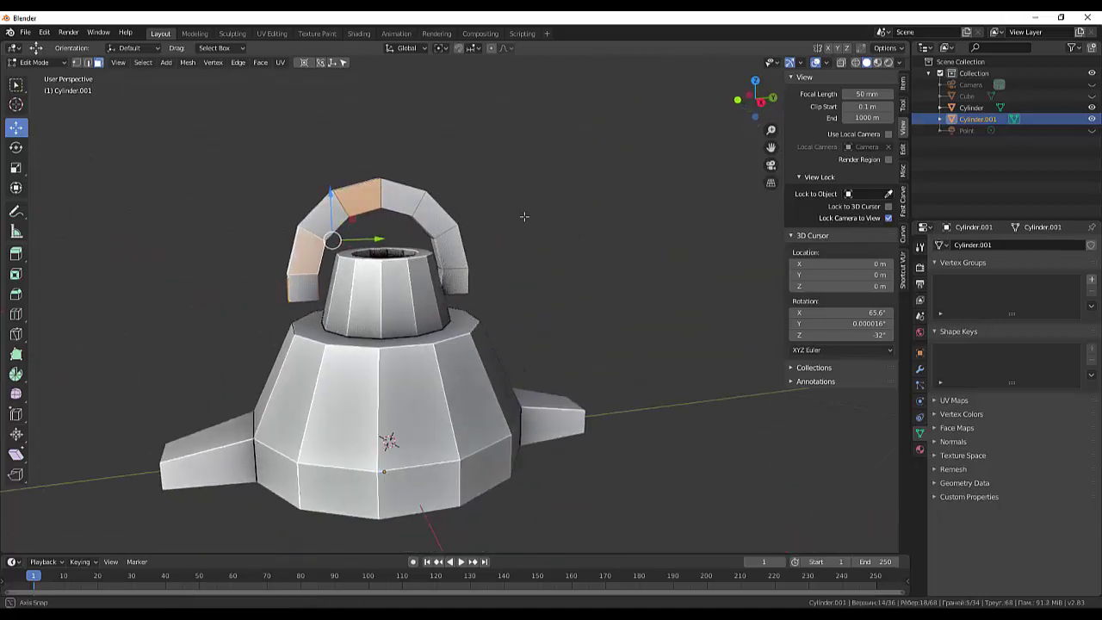
# - Select faces across the handle's arch and slide them along local X
pyautogui.click(452, 282)
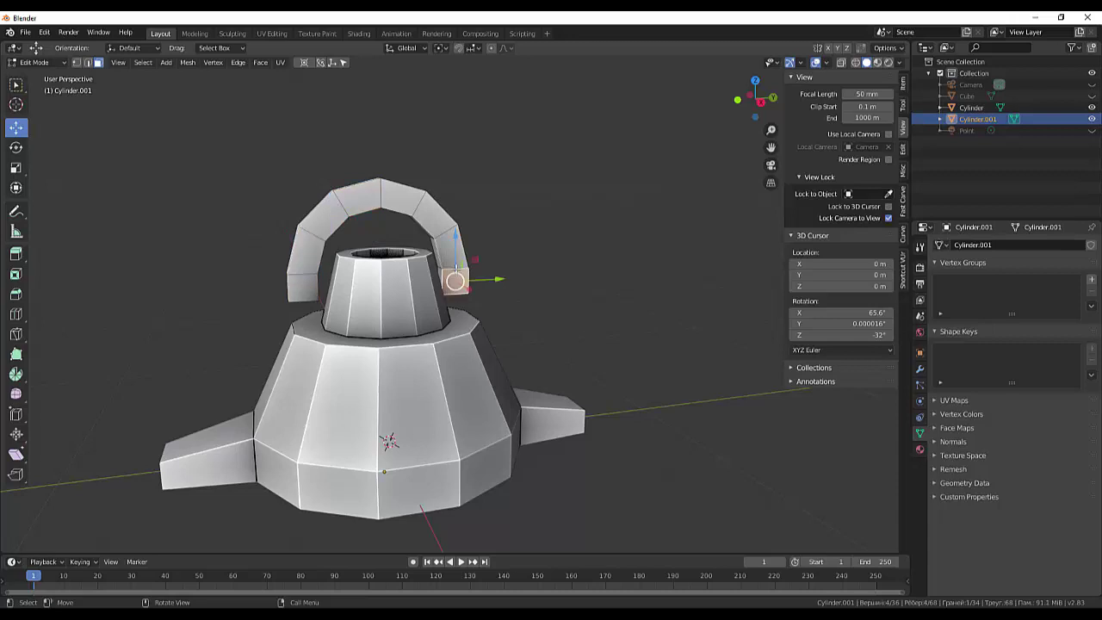
pyautogui.keyDown('shift'); pyautogui.click(431, 224); pyautogui.keyUp('shift')
pyautogui.keyDown('shift'); pyautogui.click(381, 199); pyautogui.keyUp('shift')
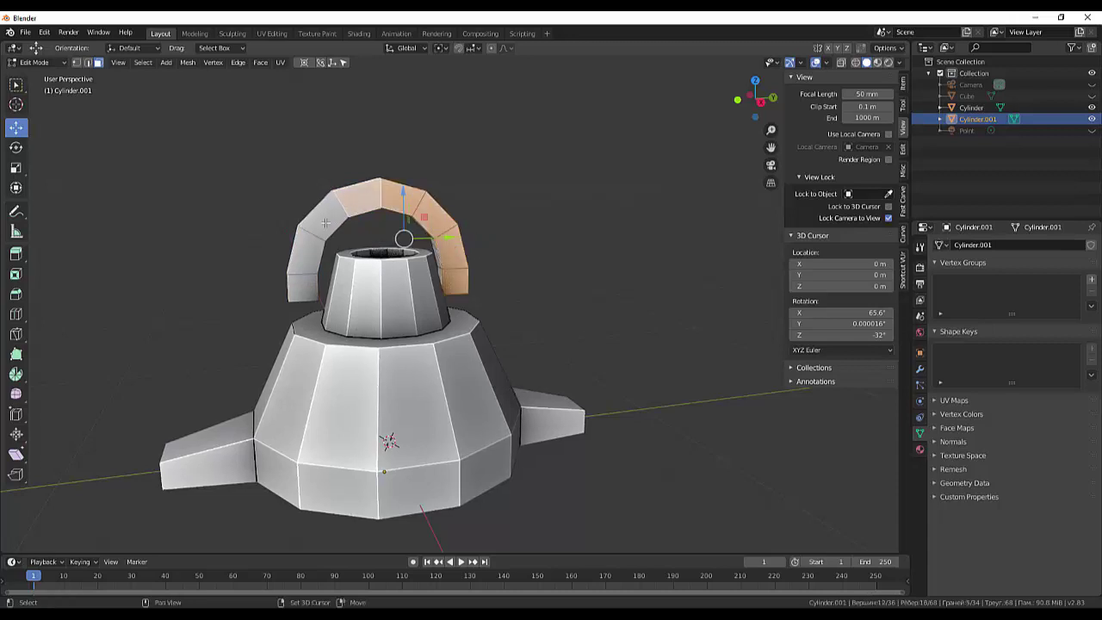
pyautogui.keyDown('shift'); pyautogui.click(340, 206); pyautogui.keyUp('shift')
pyautogui.keyDown('shift'); pyautogui.click(305, 258); pyautogui.keyUp('shift')
pyautogui.moveTo(640, 253); pyautogui.dragTo(740, 291, button='middle')
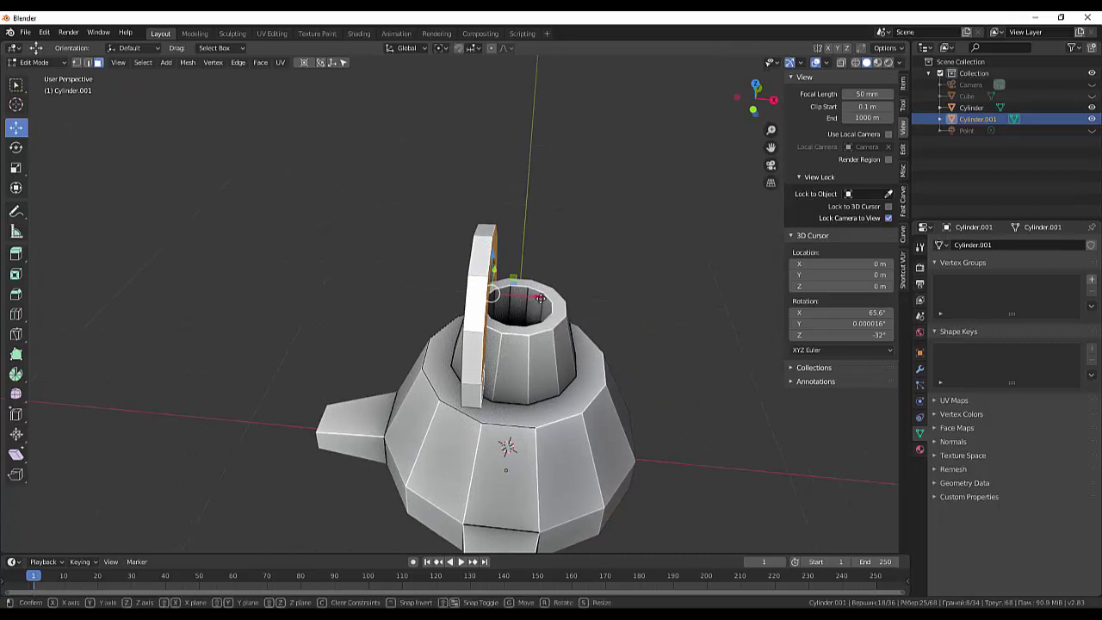
pyautogui.moveTo(538, 296); pyautogui.dragTo(552, 301)
pyautogui.press('x')
pyautogui.hotkey('alt', 'a')
# - Reselect handle faces and check the arch in side and front orthographic views
pyautogui.moveTo(622, 300); pyautogui.dragTo(513, 274, button='middle')
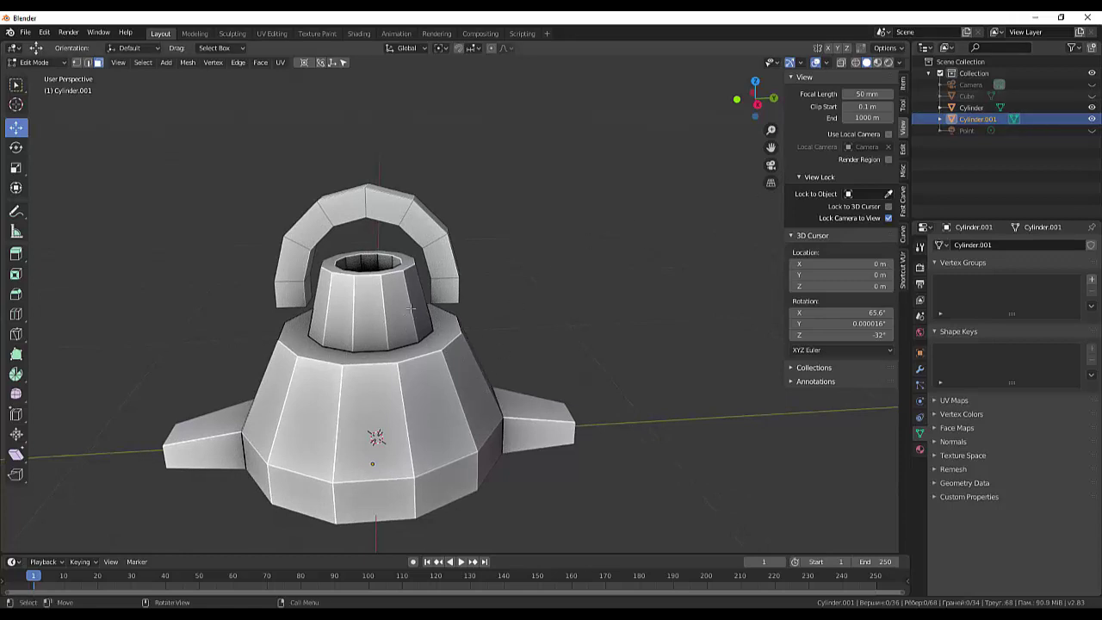
pyautogui.click(309, 294)
pyautogui.moveTo(473, 273)
pyautogui.mouseDown(button='middle')
pyautogui.moveTo(583, 327)
pyautogui.moveTo(679, 310)
pyautogui.mouseUp(button='middle')
pyautogui.keyDown('shift'); pyautogui.click(505, 289); pyautogui.keyUp('shift')
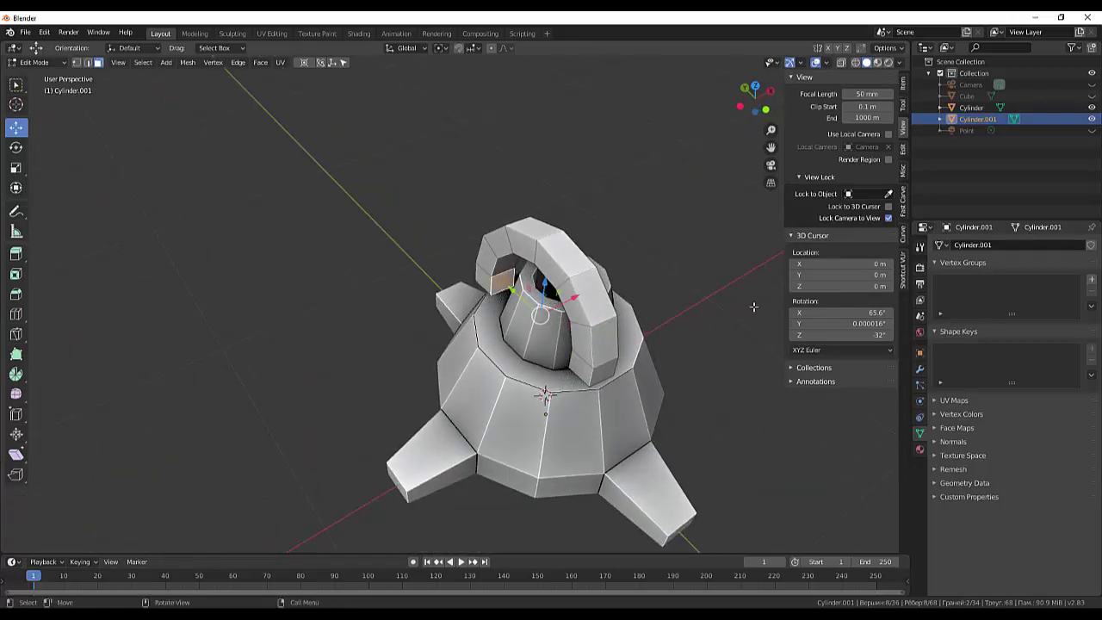
pyautogui.moveTo(754, 304)
pyautogui.mouseDown(button='middle')
pyautogui.moveTo(662, 313)
pyautogui.moveTo(659, 303)
pyautogui.mouseUp(button='middle')
pyautogui.click(699, 305)
pyautogui.press('KP_3')
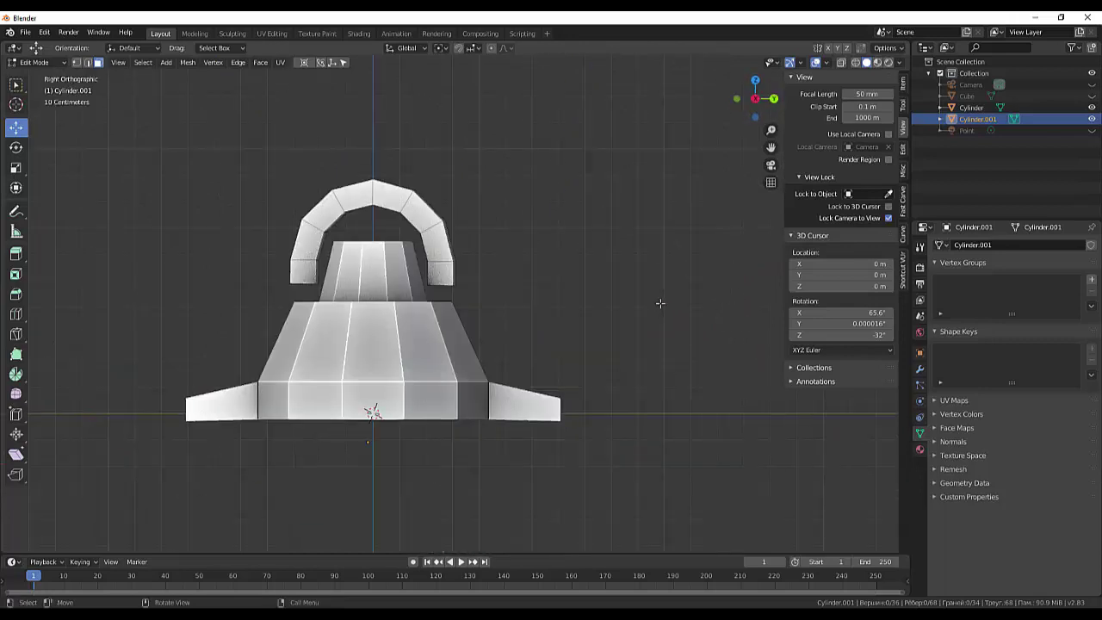
pyautogui.press('KP_1')
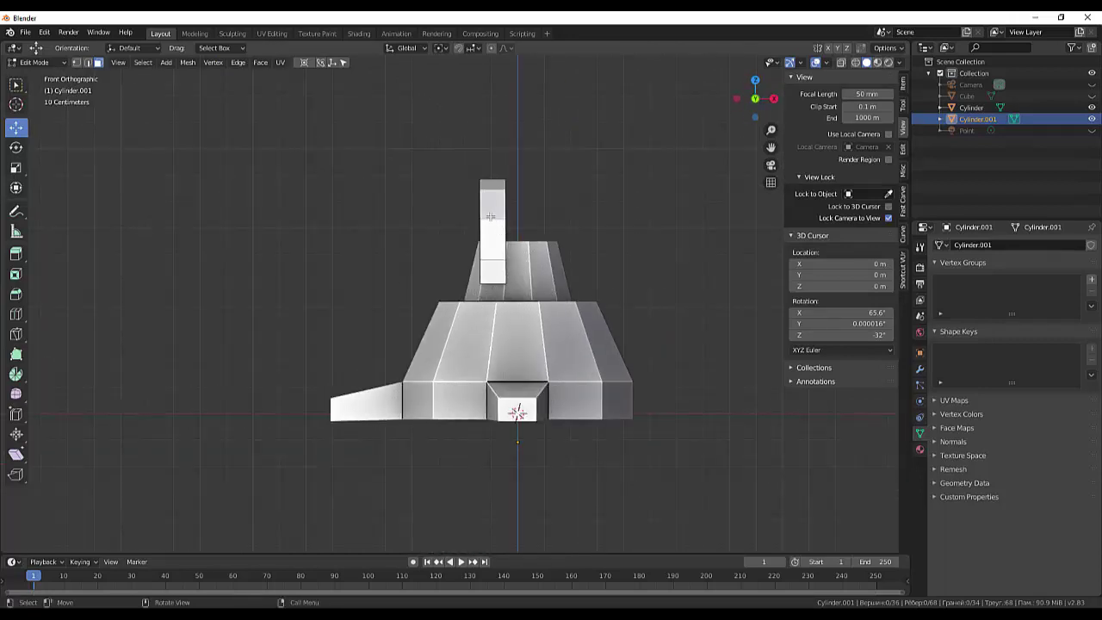
pyautogui.click(490, 216)
# - In Object Mode, shift the arched handle 0.0932 m along X to centre it over the neck
pyautogui.click(38, 62)
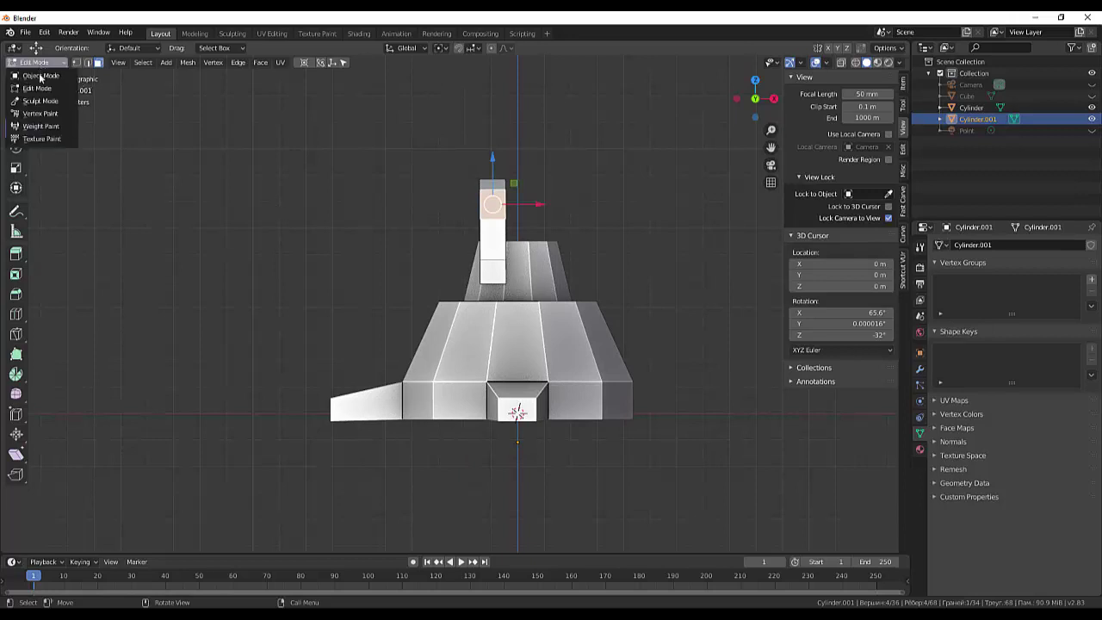
pyautogui.click(43, 75)
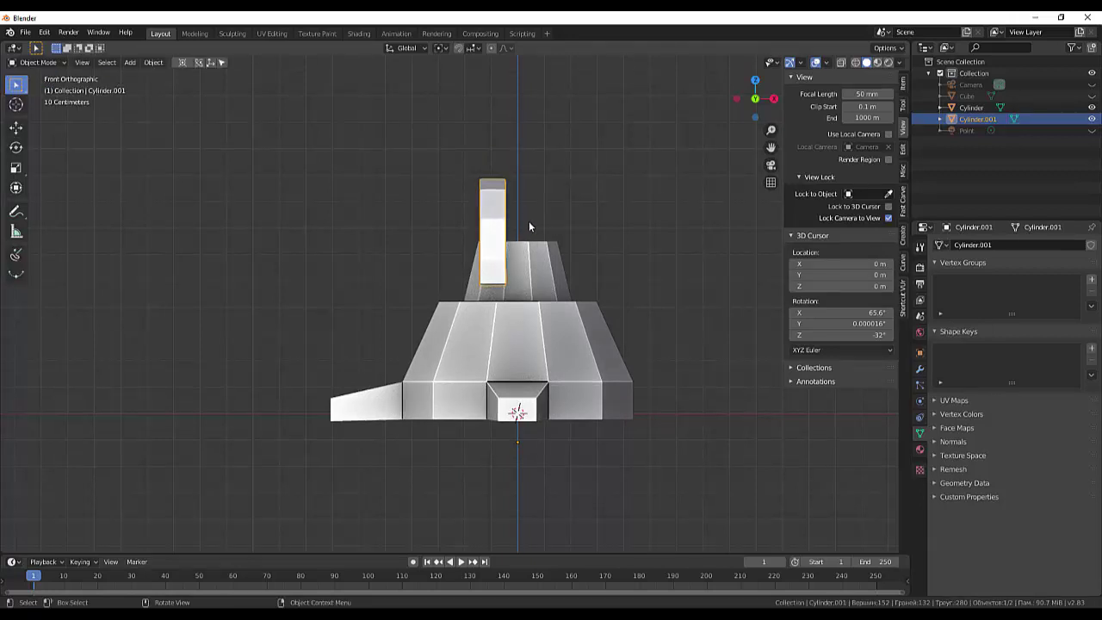
pyautogui.press('g')
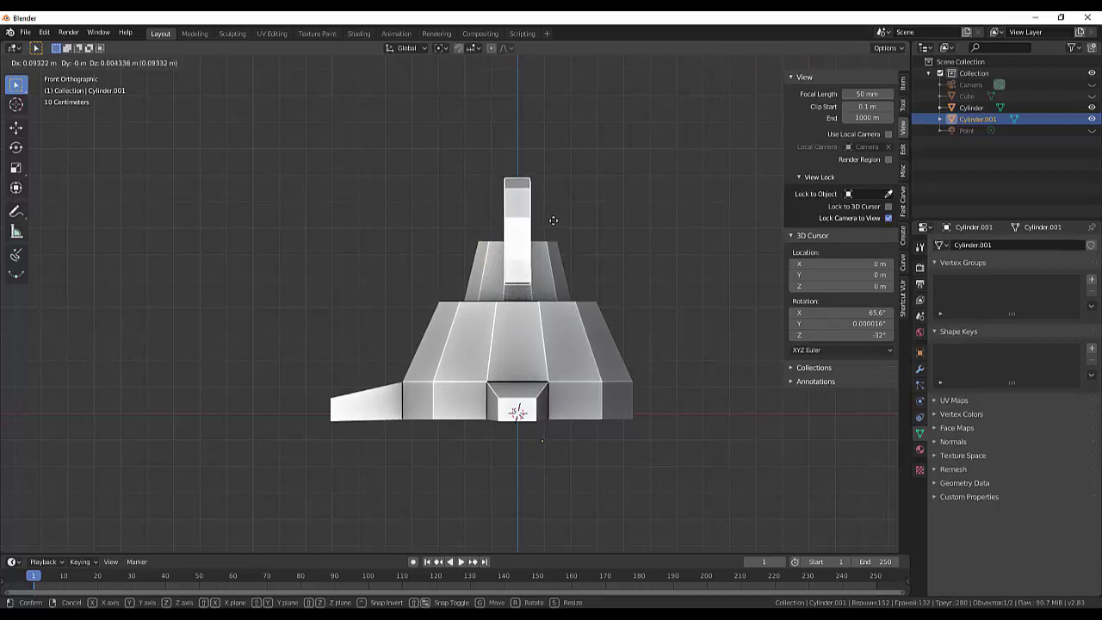
pyautogui.click(552, 220)
pyautogui.moveTo(747, 252)
pyautogui.mouseDown(button='middle')
pyautogui.moveTo(672, 276)
pyautogui.moveTo(623, 270)
pyautogui.moveTo(669, 277)
pyautogui.moveTo(496, 307)
pyautogui.mouseUp(button='middle')
pyautogui.click(476, 298)
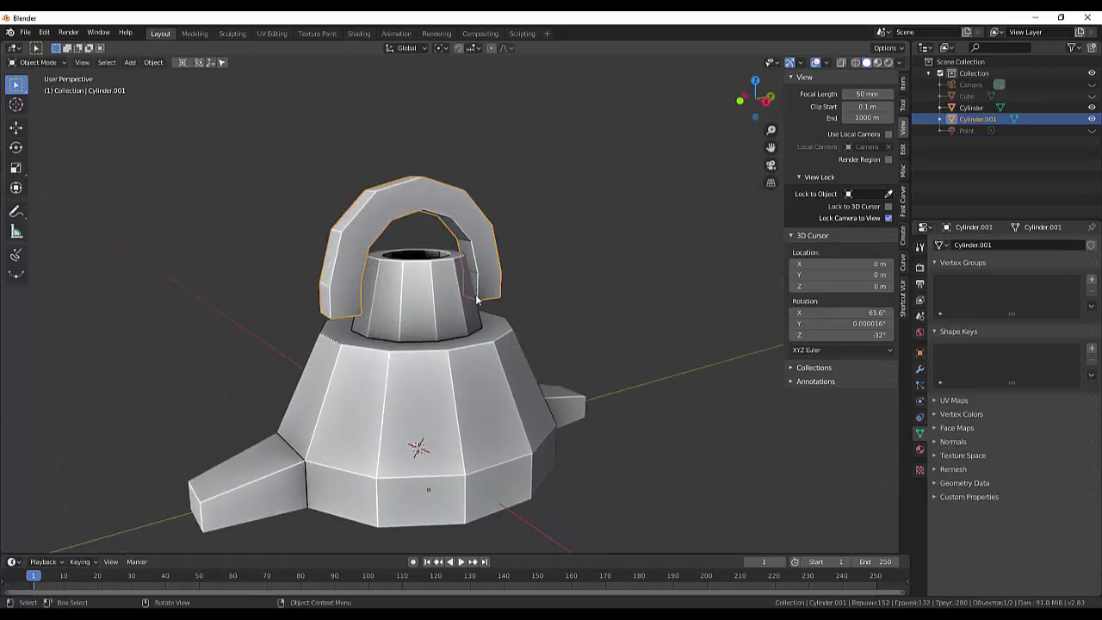
pyautogui.click(34, 62)
# - In Edit Mode, select the handle's end faces and set the pivot to individual origins
pyautogui.click(38, 89)
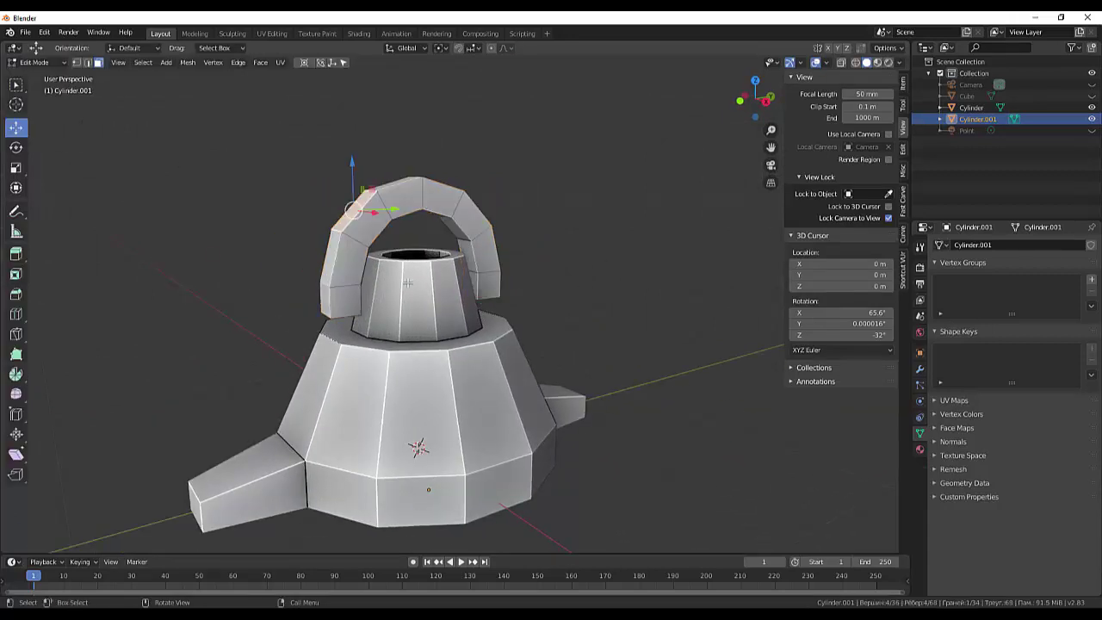
pyautogui.click(478, 280)
pyautogui.moveTo(590, 275); pyautogui.dragTo(318, 297, button='middle')
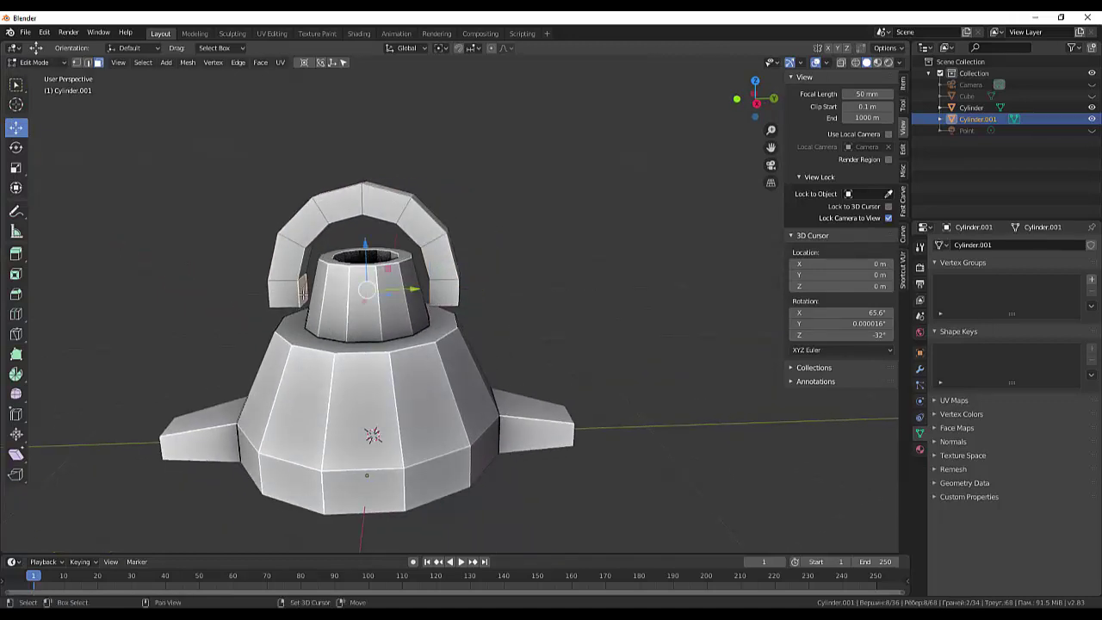
pyautogui.moveTo(556, 312)
pyautogui.mouseDown(button='middle')
pyautogui.moveTo(583, 302)
pyautogui.moveTo(564, 299)
pyautogui.mouseUp(button='middle')
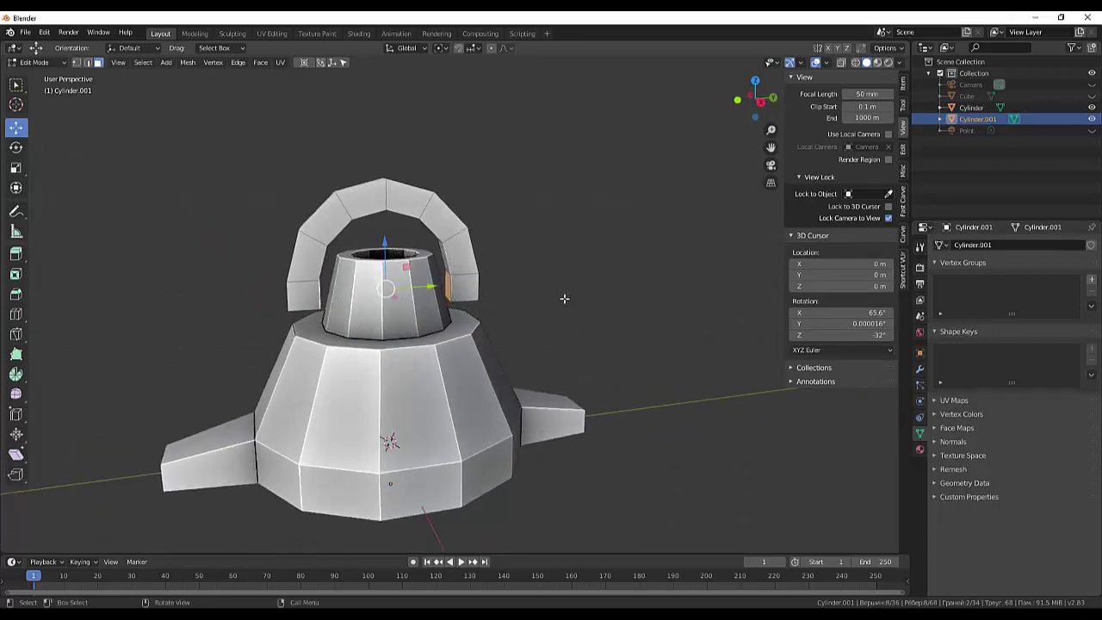
pyautogui.click(442, 49)
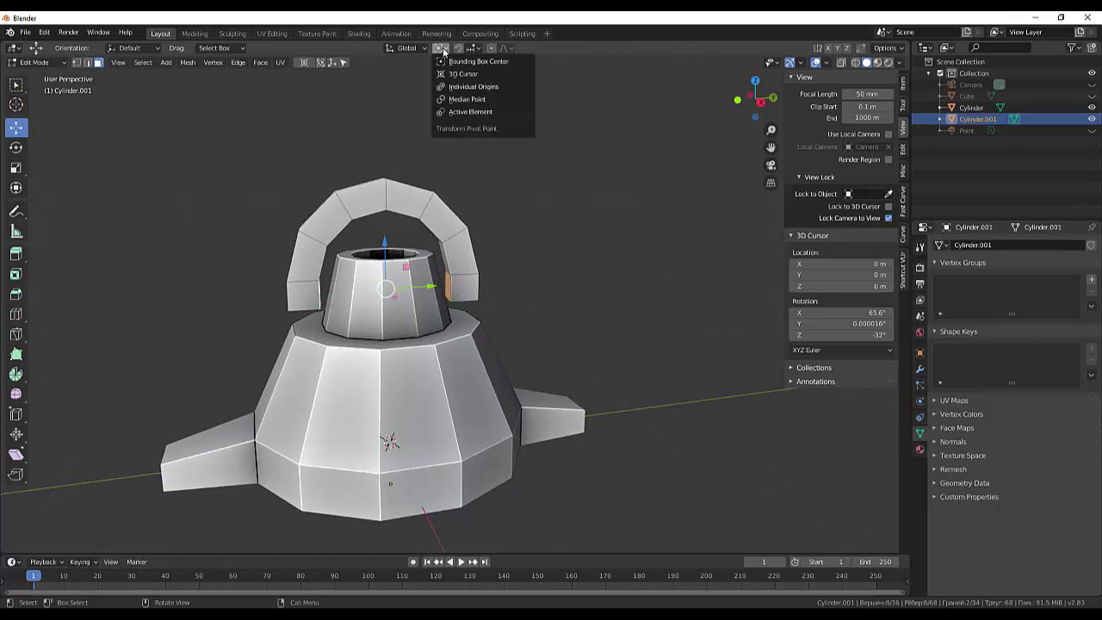
pyautogui.click(457, 89)
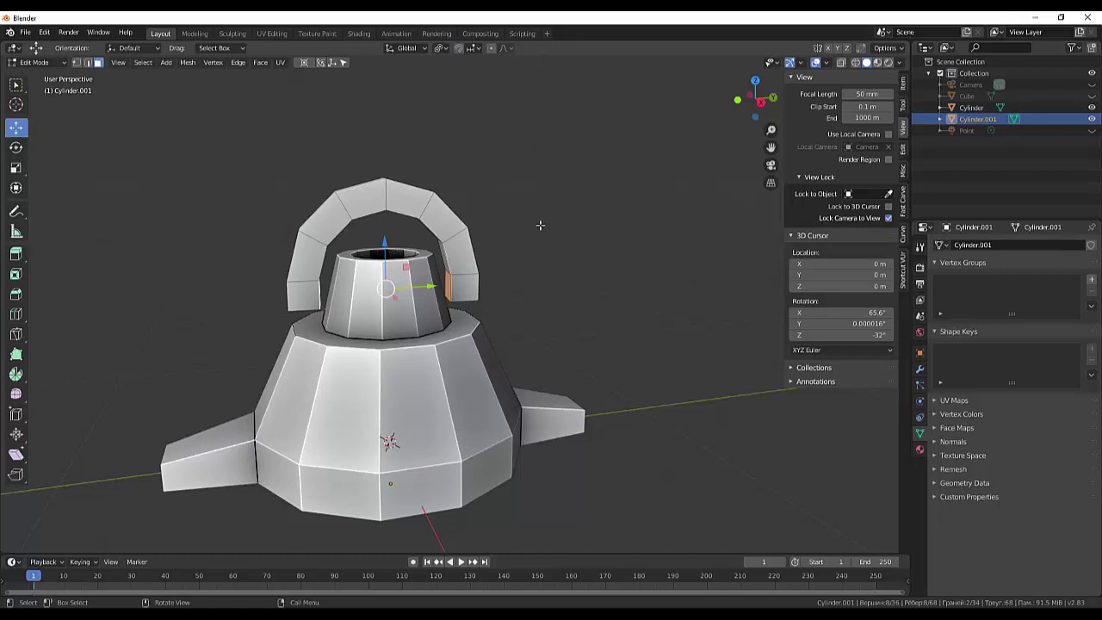
# - Inset the handle's end faces 0.0489 m and extrude them into pegs at the neck
pyautogui.press('i')
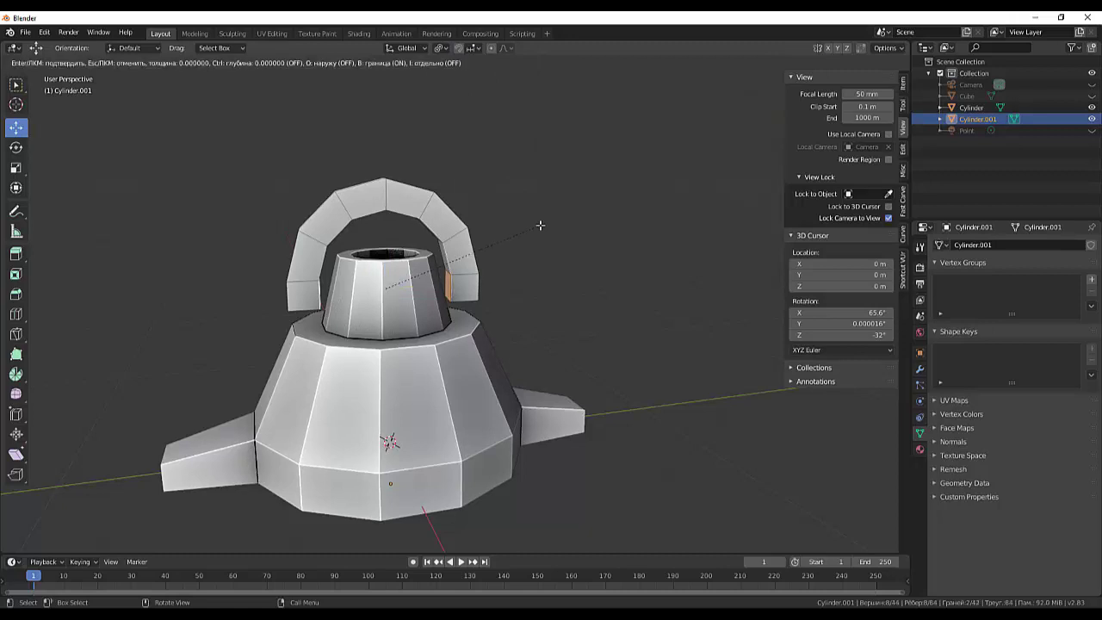
pyautogui.click(534, 227)
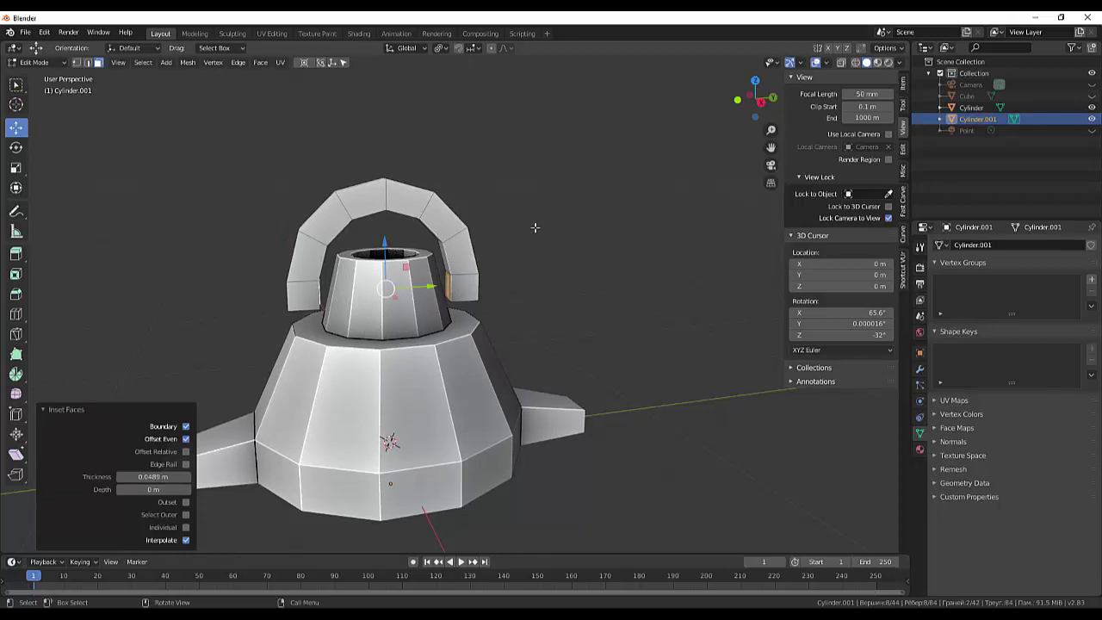
pyautogui.press('e')
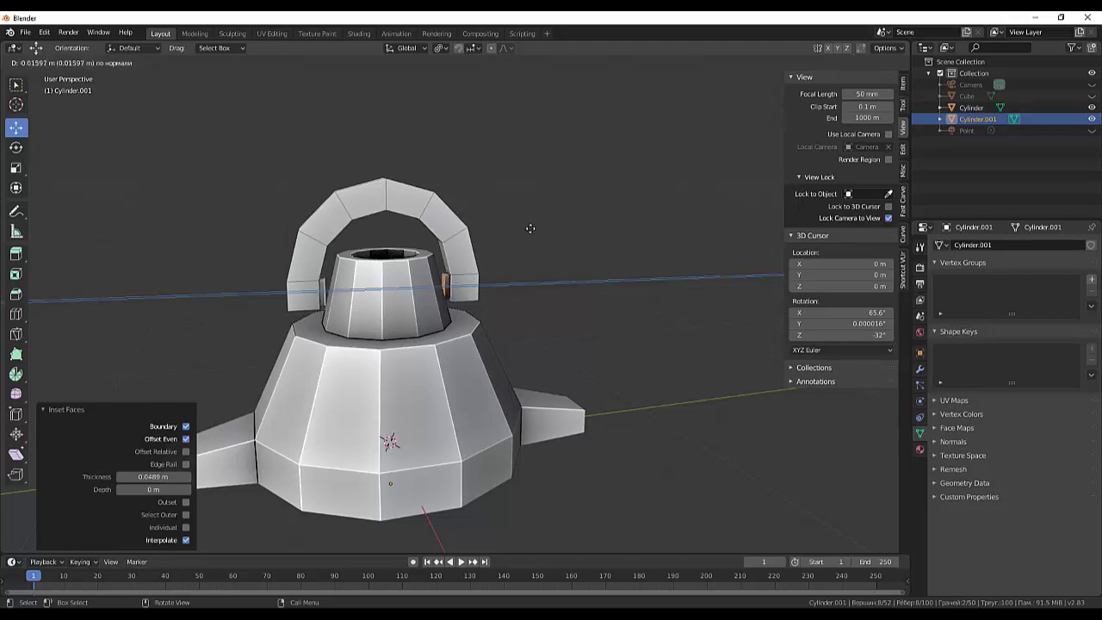
pyautogui.click(506, 233)
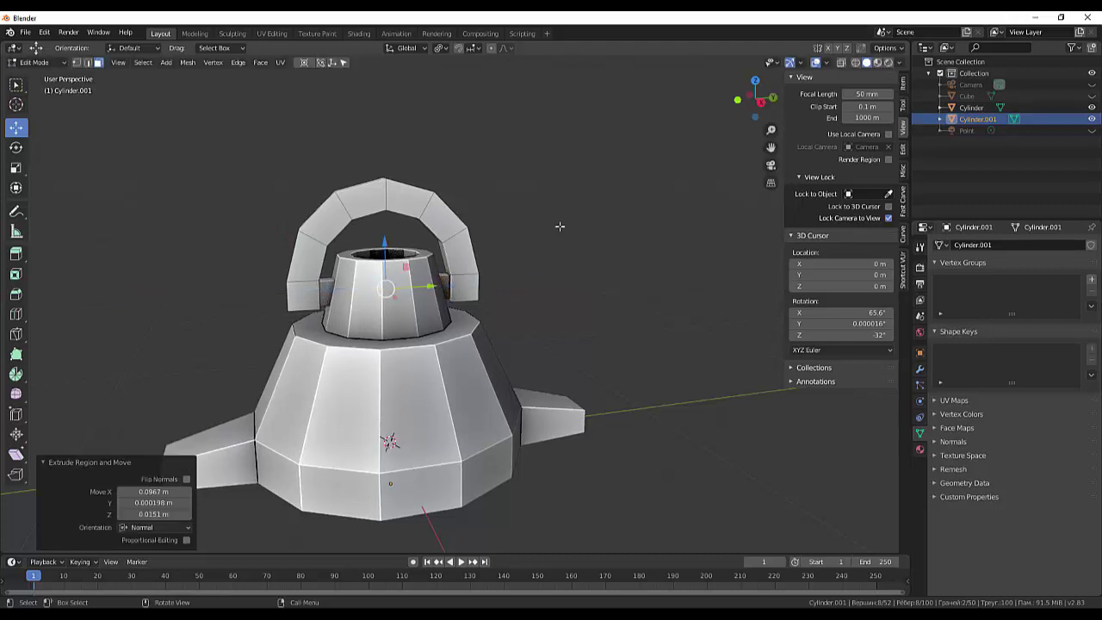
pyautogui.moveTo(561, 228)
pyautogui.mouseDown(button='middle')
pyautogui.moveTo(517, 294)
pyautogui.moveTo(554, 277)
pyautogui.moveTo(558, 251)
pyautogui.moveTo(590, 249)
pyautogui.moveTo(560, 248)
pyautogui.moveTo(554, 290)
pyautogui.moveTo(510, 292)
pyautogui.mouseUp(button='middle')
pyautogui.scroll(-3, 577, 311)
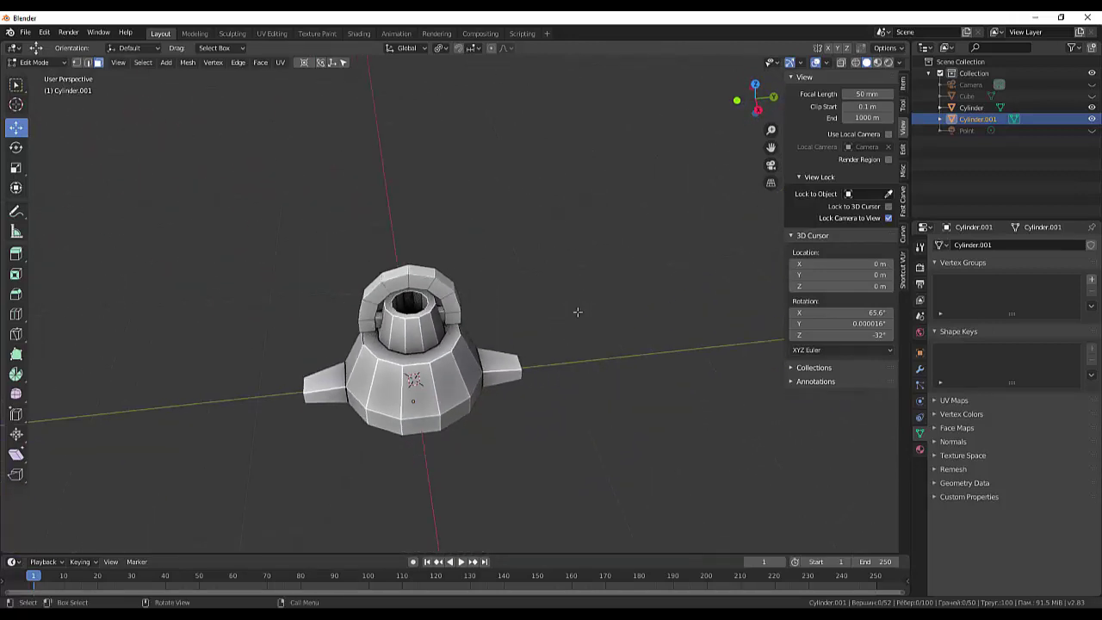
pyautogui.click(34, 62)
# - Back in Object Mode, deselect the handle and add a new cube
pyautogui.click(35, 75)
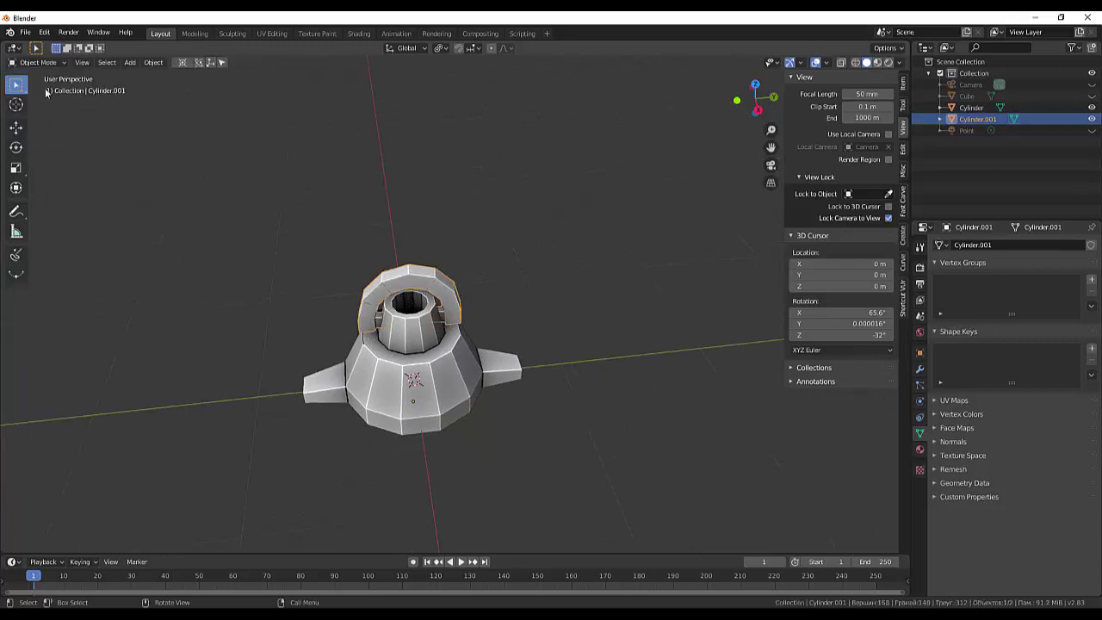
pyautogui.click(517, 199)
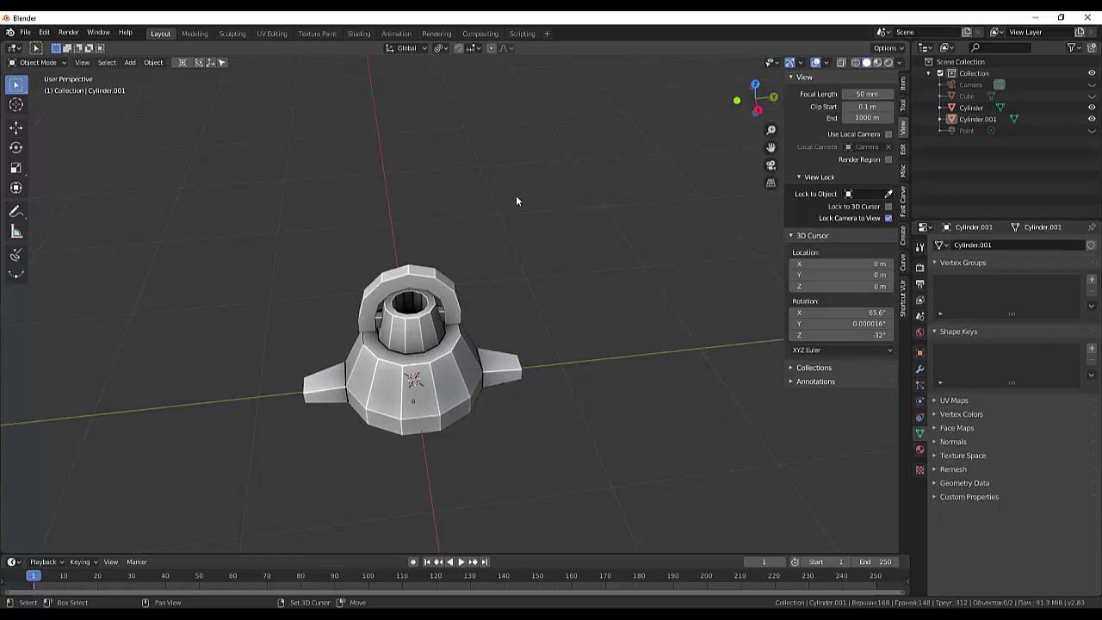
pyautogui.hotkey('shift', 'a')
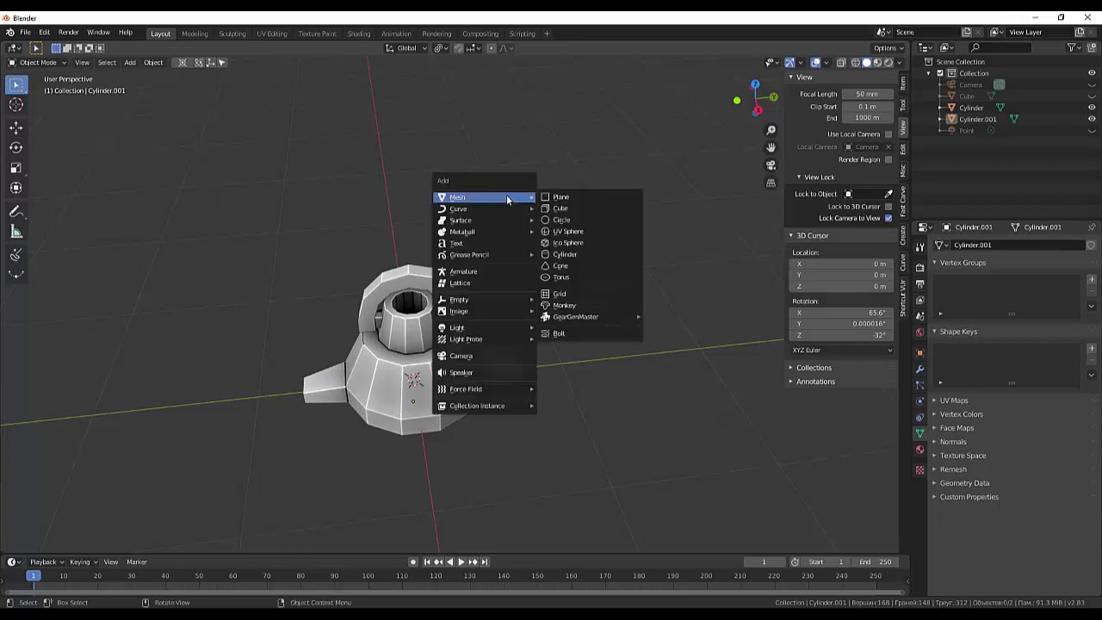
pyautogui.click(559, 208)
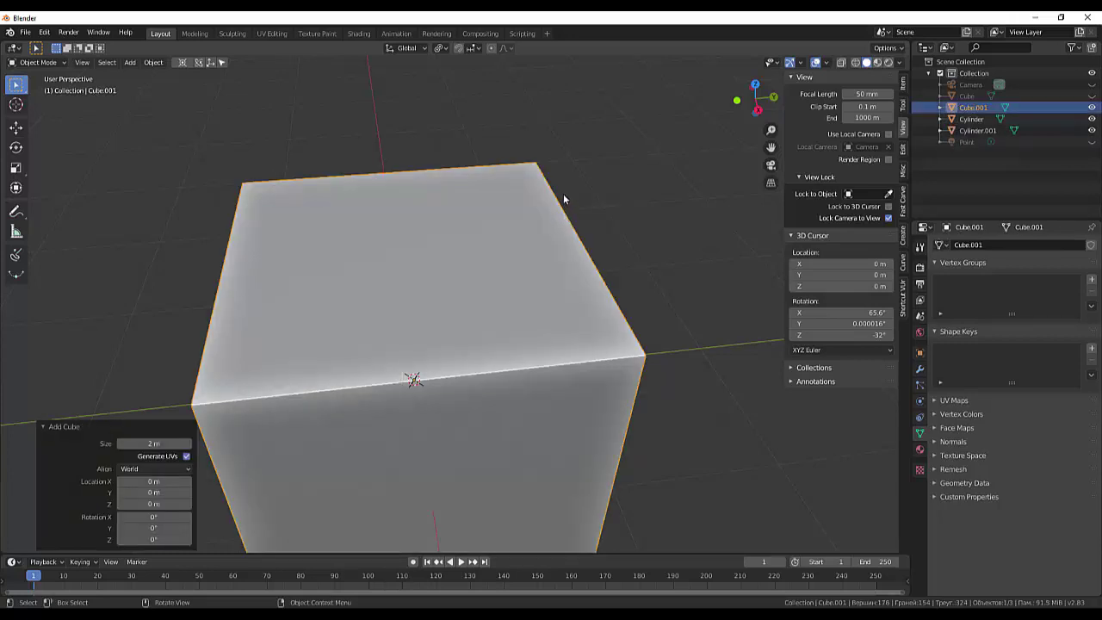
pyautogui.scroll(-3, 563, 199)
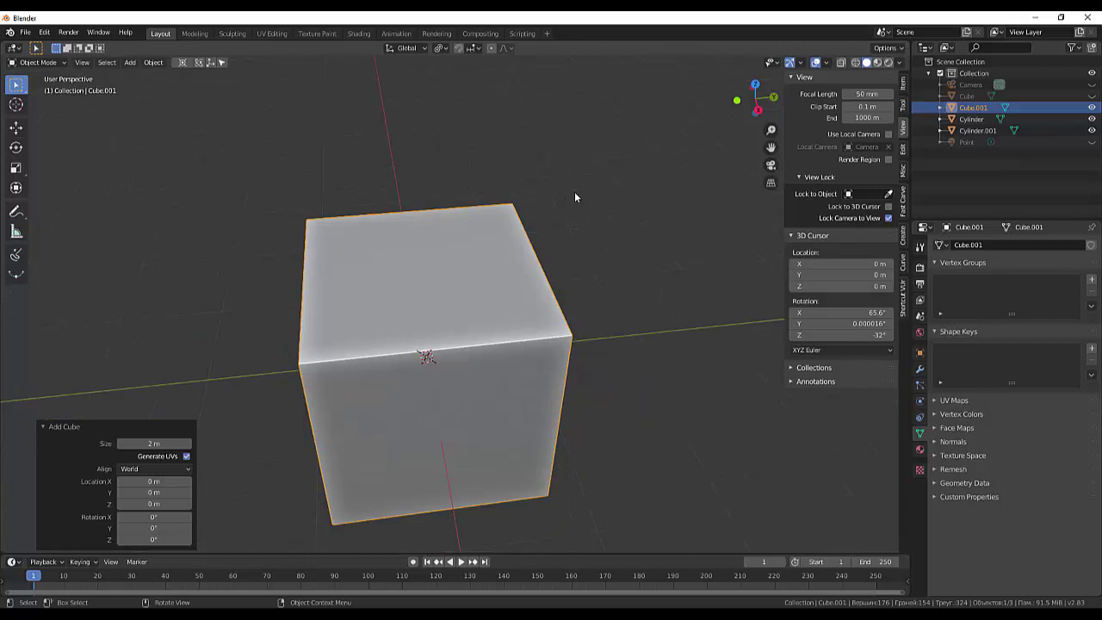
# - Shrink the new cube to a small block and move it by -0.318, 0.0163, 0.4 m beside the neck
pyautogui.press('s')
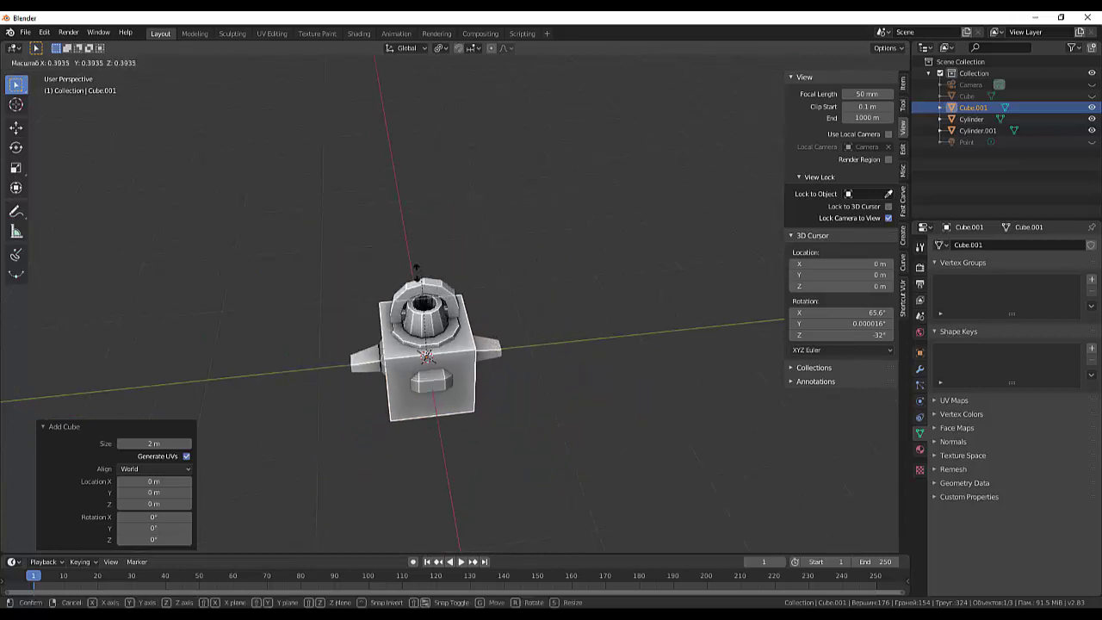
pyautogui.click(406, 348)
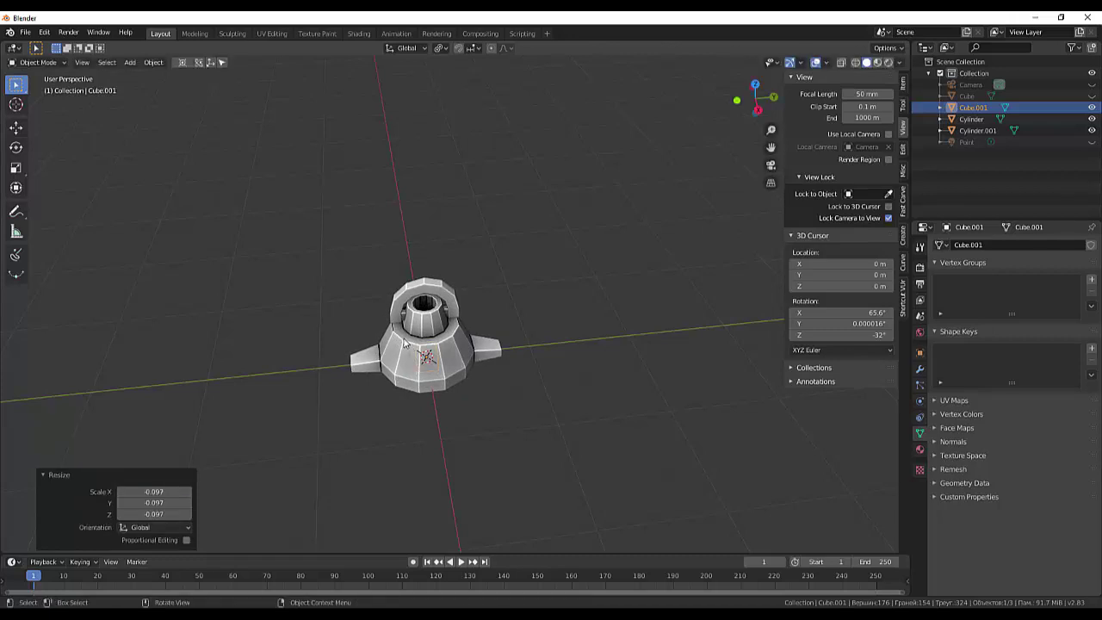
pyautogui.press('g')
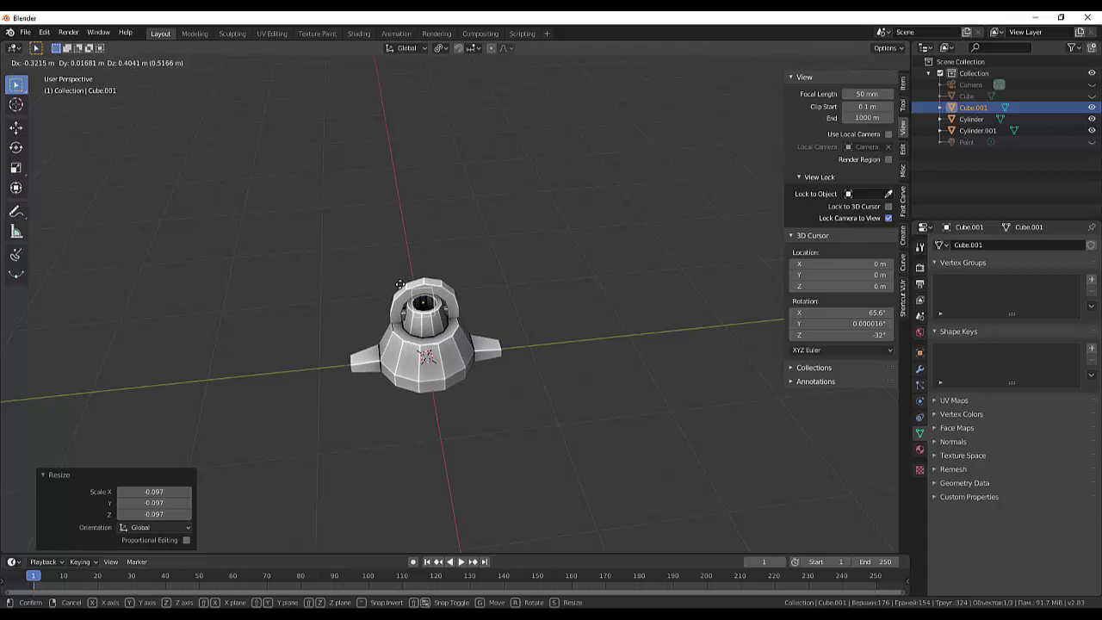
pyautogui.click(401, 287)
pyautogui.scroll(2, 503, 305)
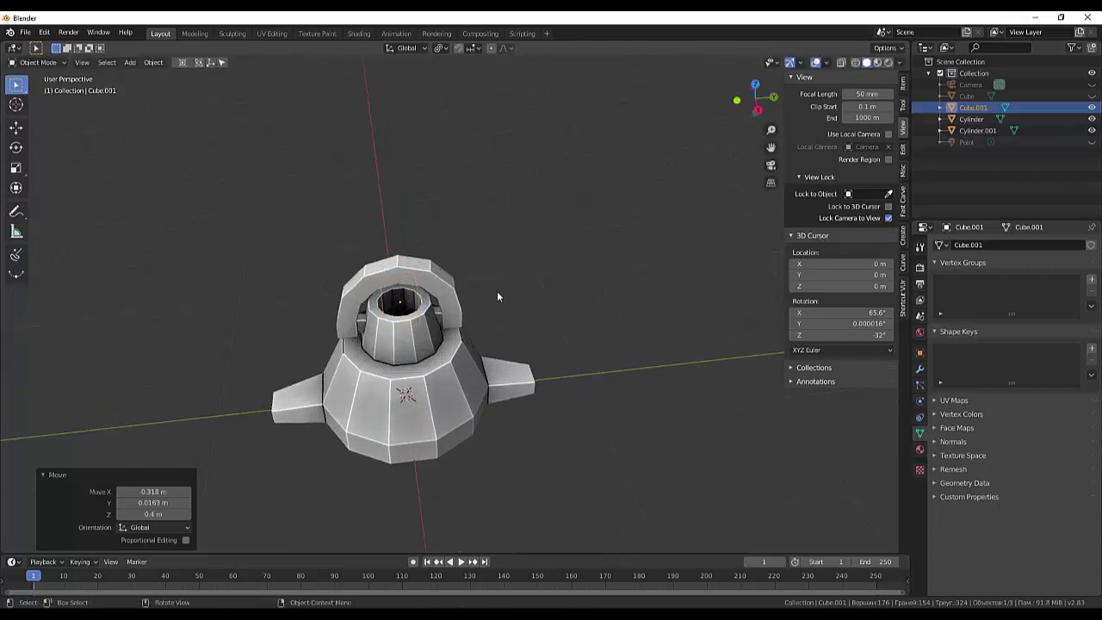
pyautogui.scroll(4, 490, 284)
pyautogui.moveTo(489, 280)
pyautogui.mouseDown(button='middle')
pyautogui.moveTo(532, 309)
pyautogui.moveTo(616, 268)
pyautogui.mouseUp(button='middle')
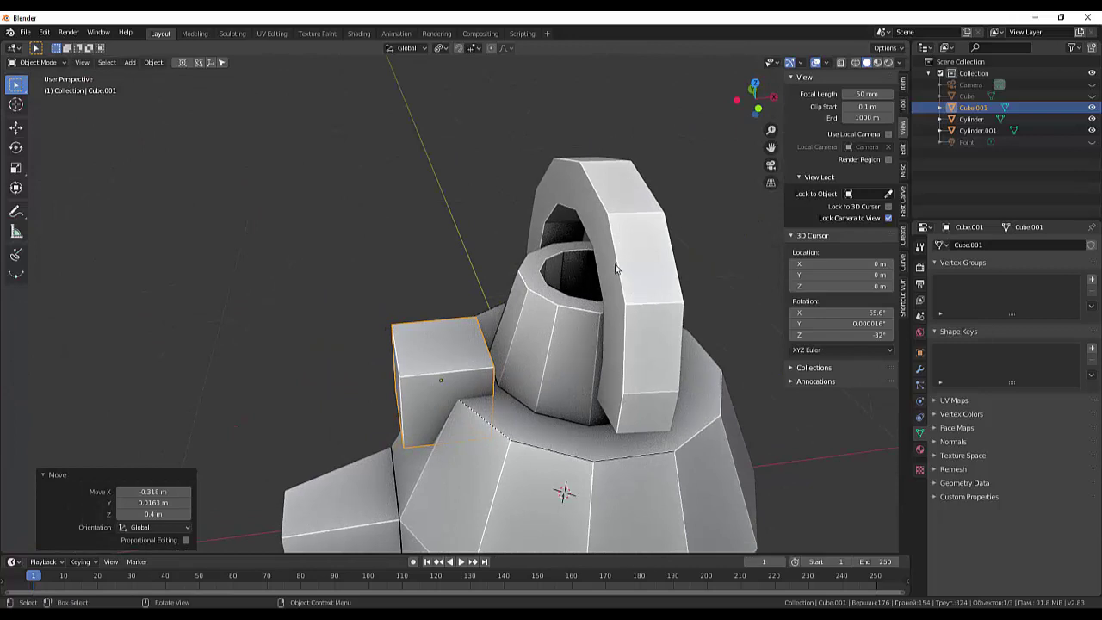
pyautogui.press('KP_3')
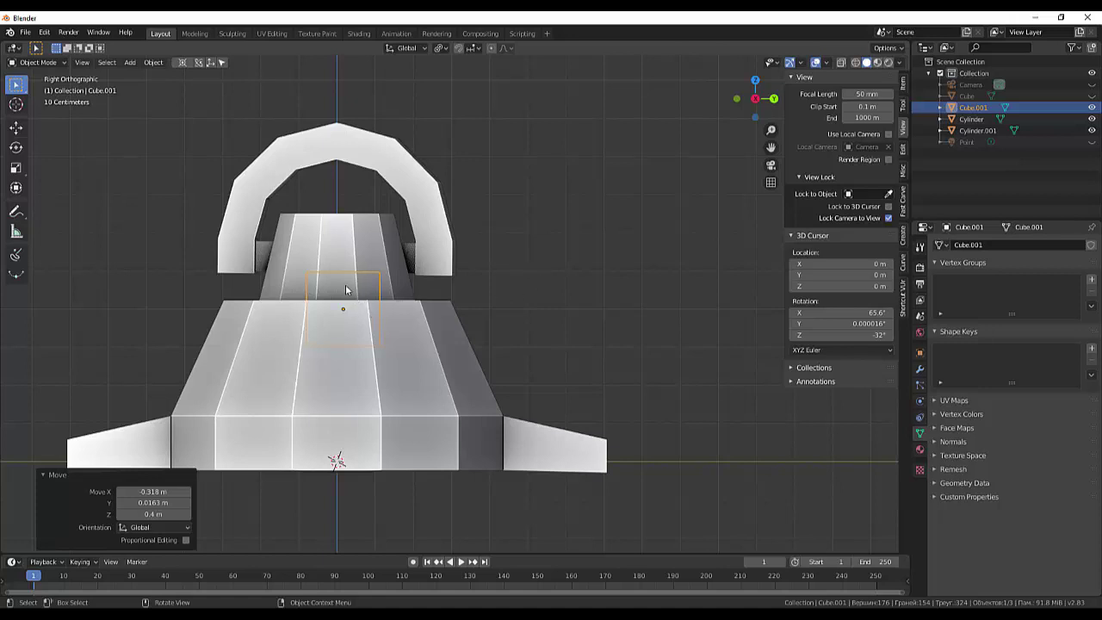
# - Lift the cube to the neck top and centre it over the neck, moving 0.322 m on X
pyautogui.press('g')
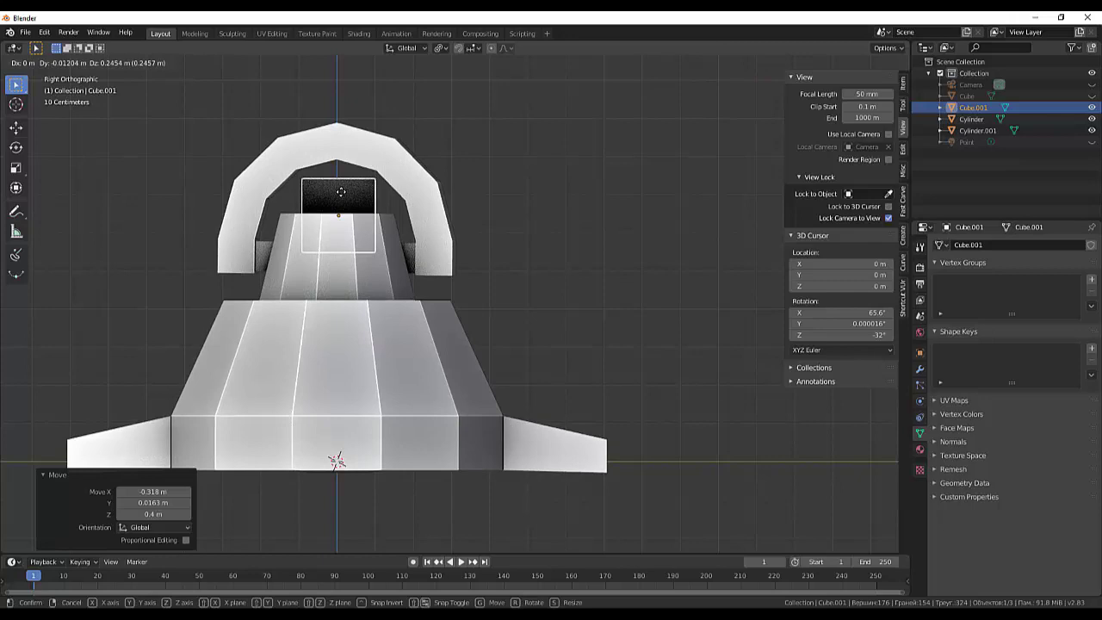
pyautogui.click(340, 191)
pyautogui.moveTo(344, 198); pyautogui.dragTo(577, 210, button='middle')
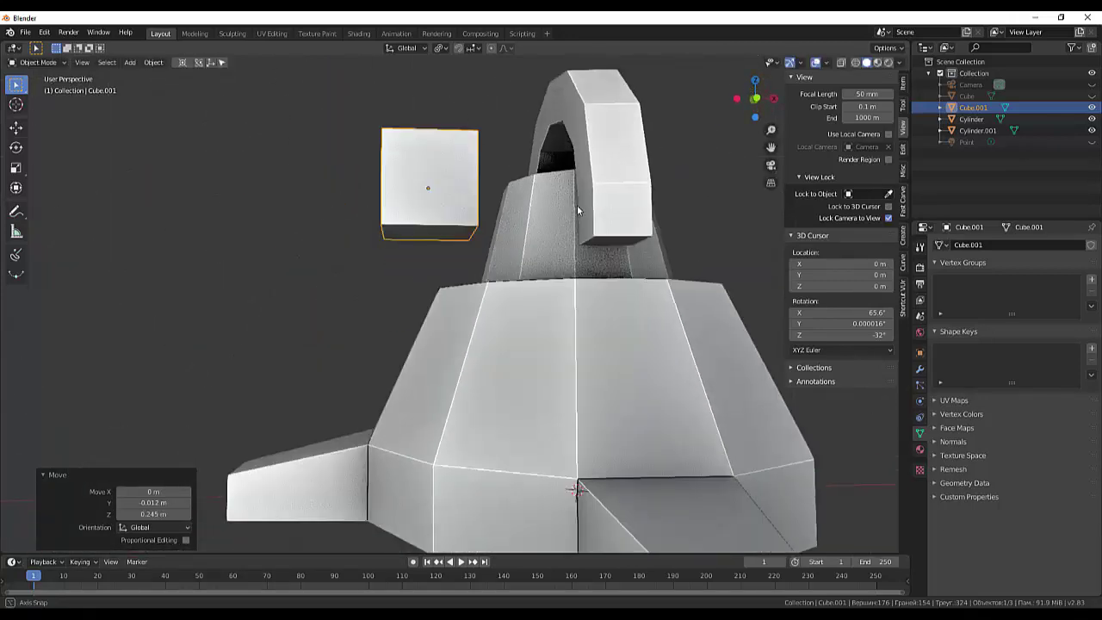
pyautogui.press('KP_1')
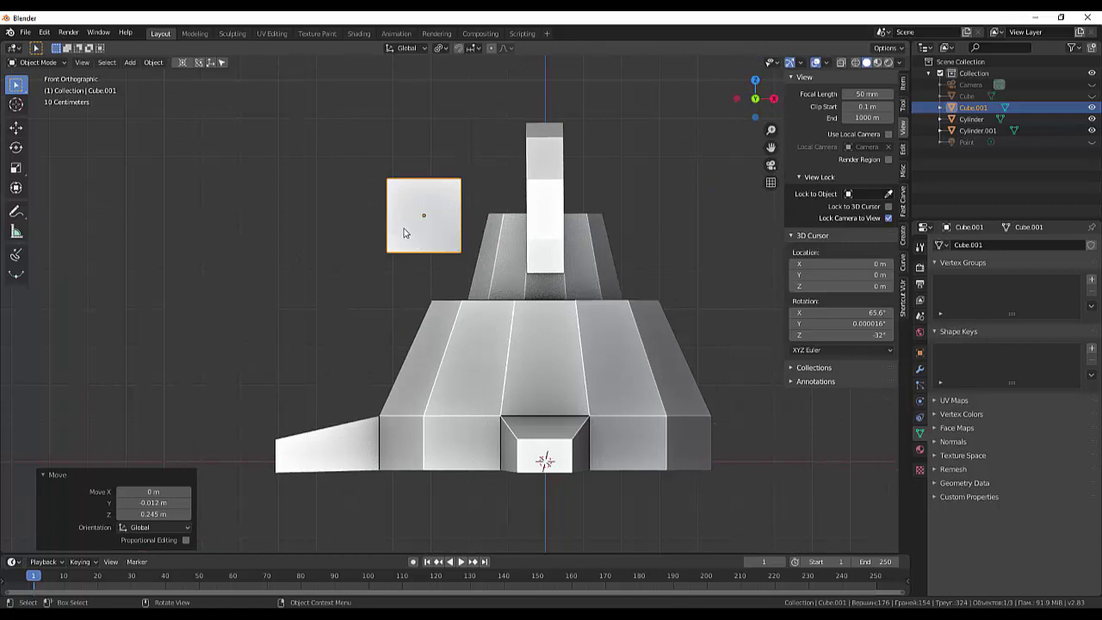
pyautogui.press('g')
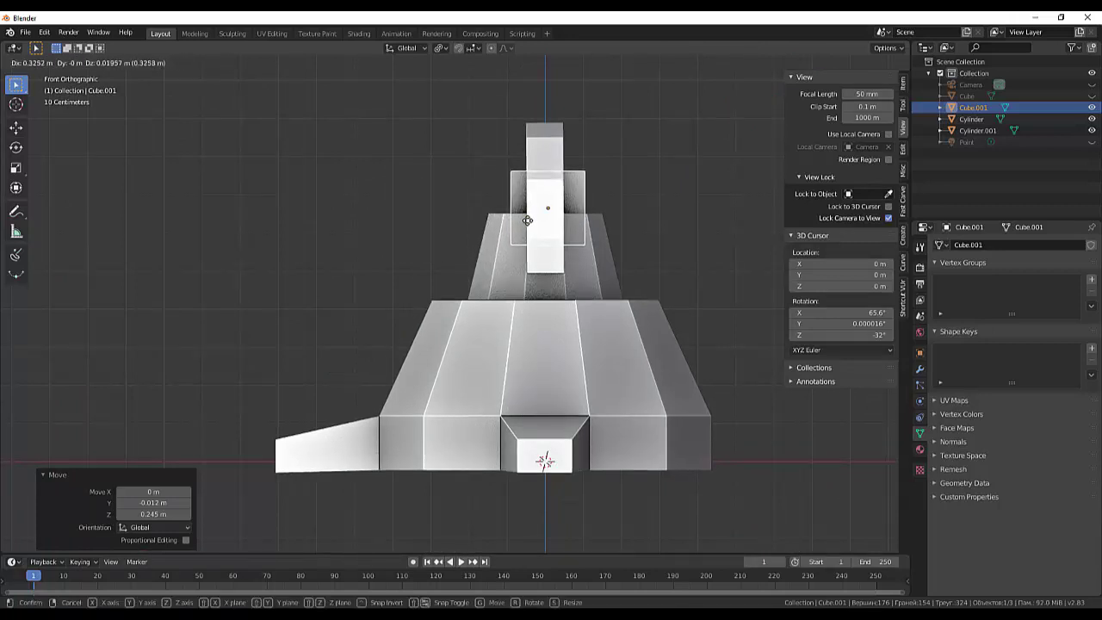
pyautogui.click(535, 225)
pyautogui.moveTo(536, 226)
pyautogui.mouseDown(button='middle')
pyautogui.moveTo(607, 252)
pyautogui.moveTo(504, 236)
pyautogui.moveTo(534, 240)
pyautogui.mouseUp(button='middle')
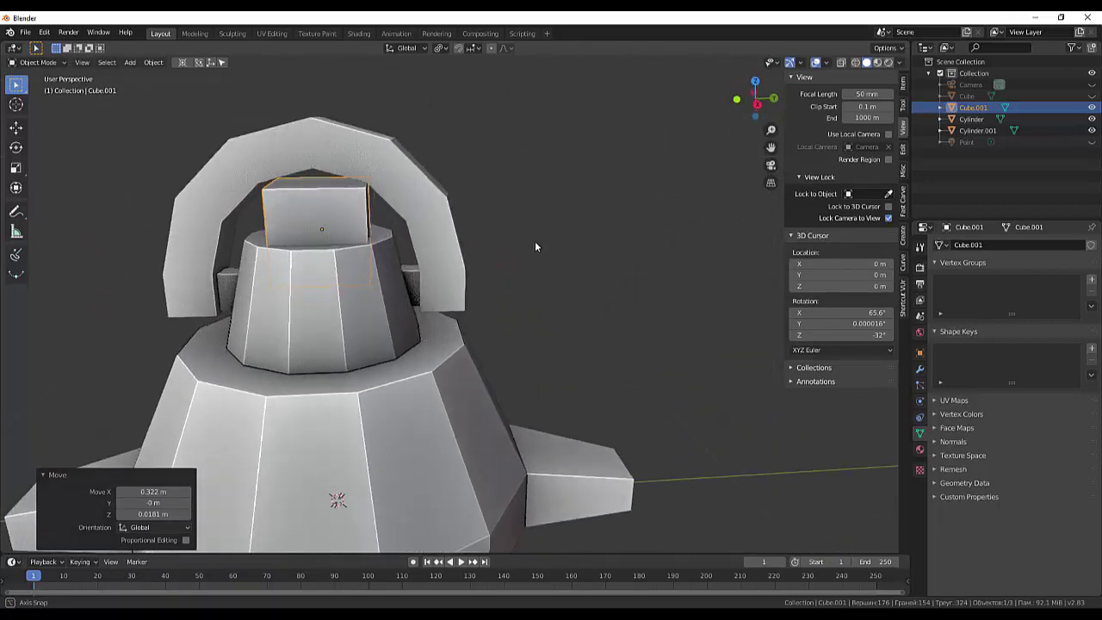
# - Rescale the cube to 0.791 then 0.955 and nudge it into the neck's opening
pyautogui.press('s')
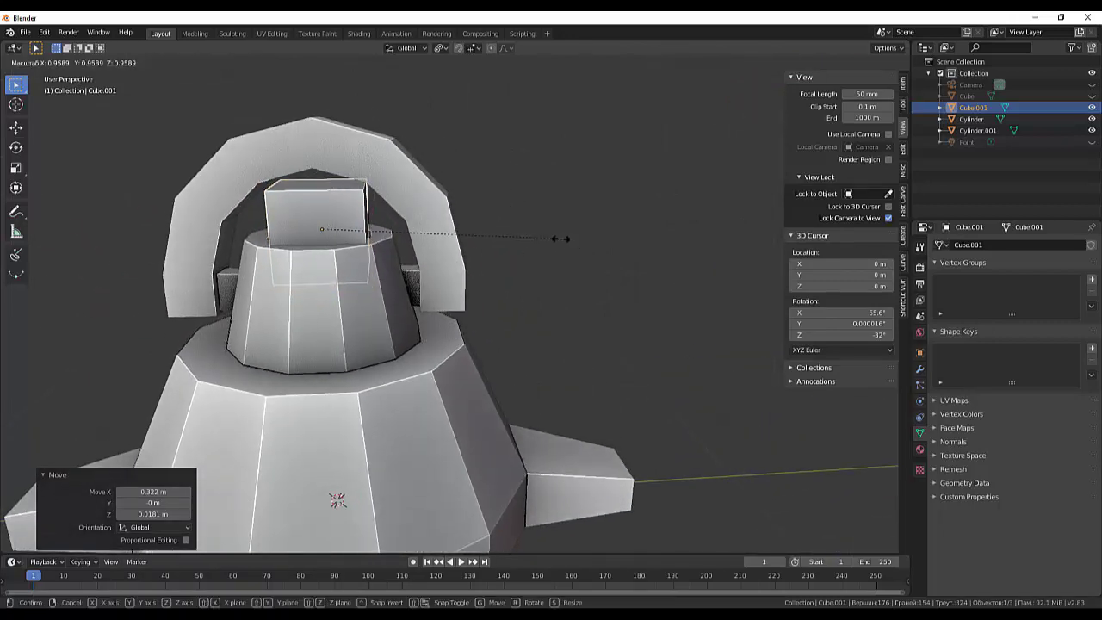
pyautogui.click(520, 232)
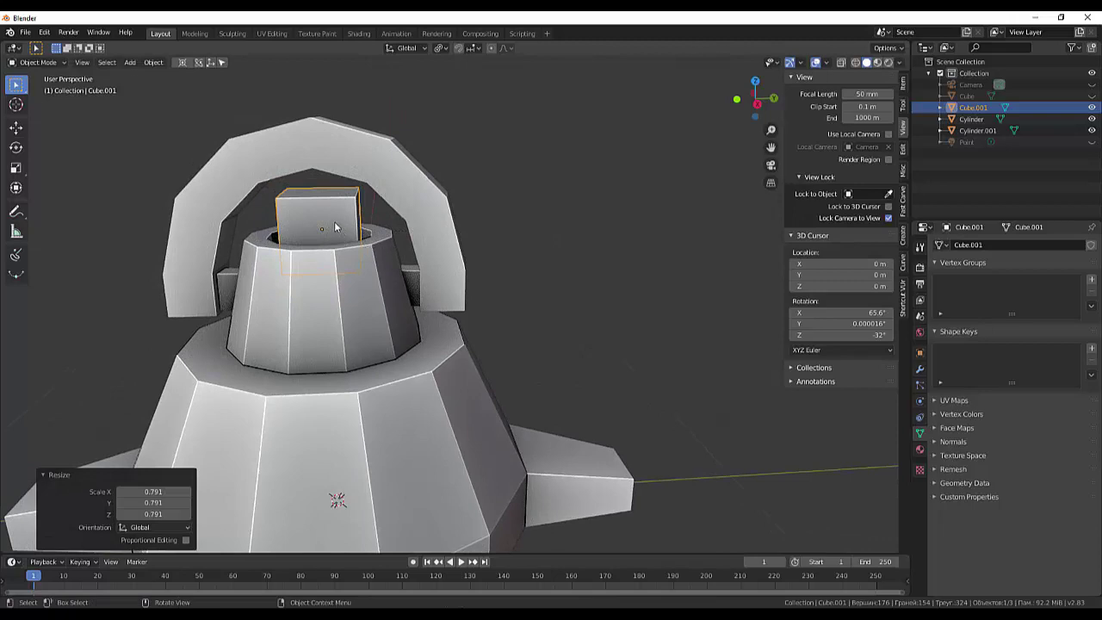
pyautogui.moveTo(422, 196)
pyautogui.mouseDown(button='middle')
pyautogui.moveTo(444, 272)
pyautogui.moveTo(432, 210)
pyautogui.moveTo(418, 208)
pyautogui.moveTo(447, 198)
pyautogui.moveTo(558, 206)
pyautogui.mouseUp(button='middle')
pyautogui.press('s')
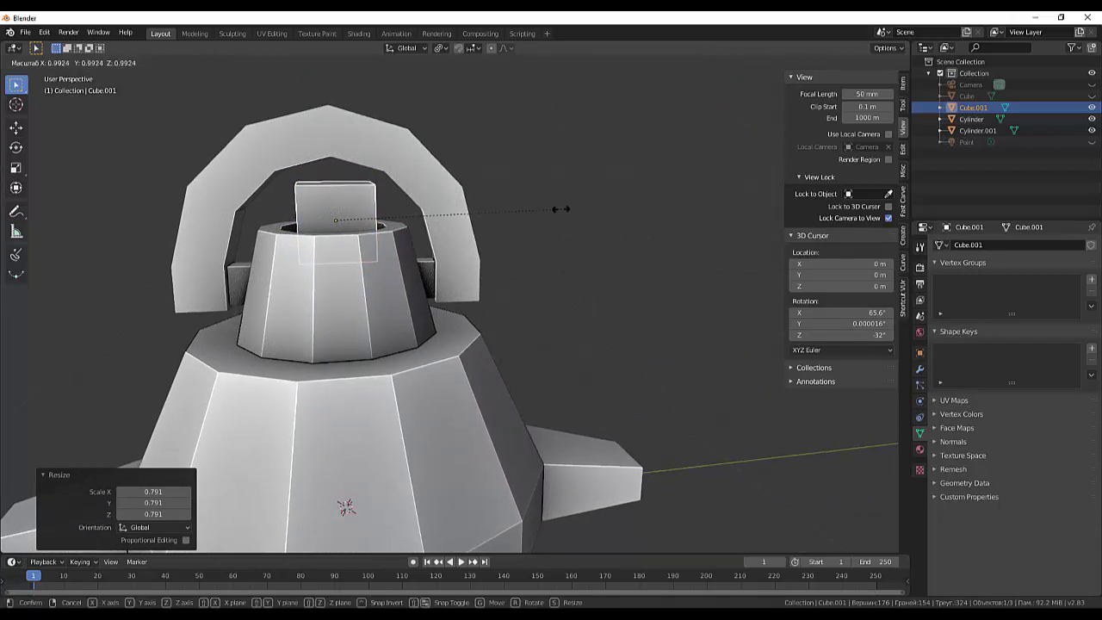
pyautogui.click(552, 211)
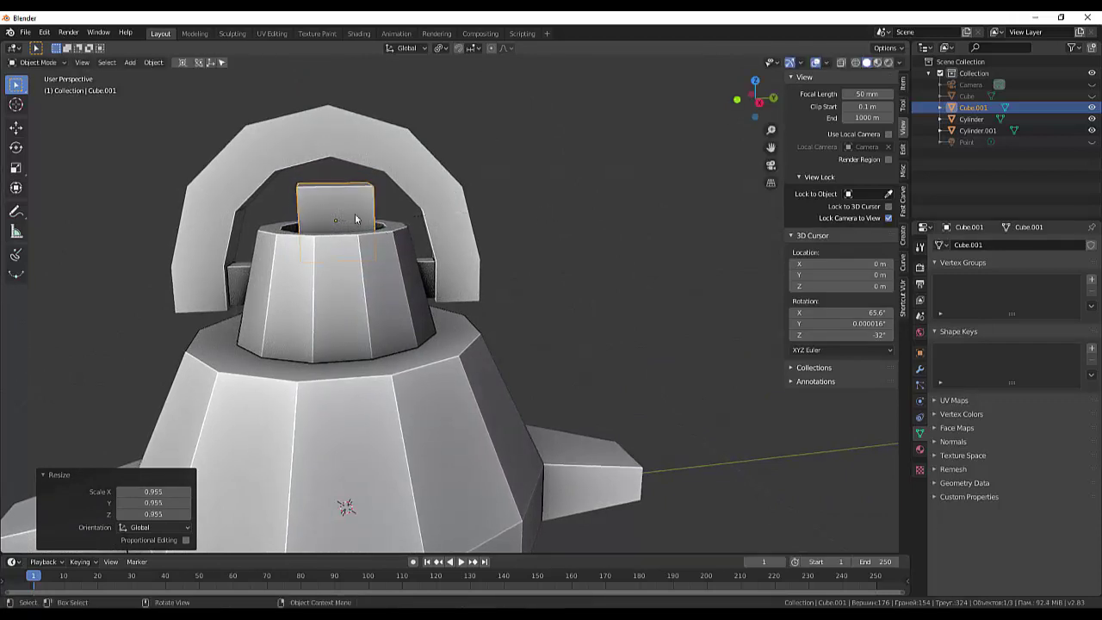
pyautogui.press('g')
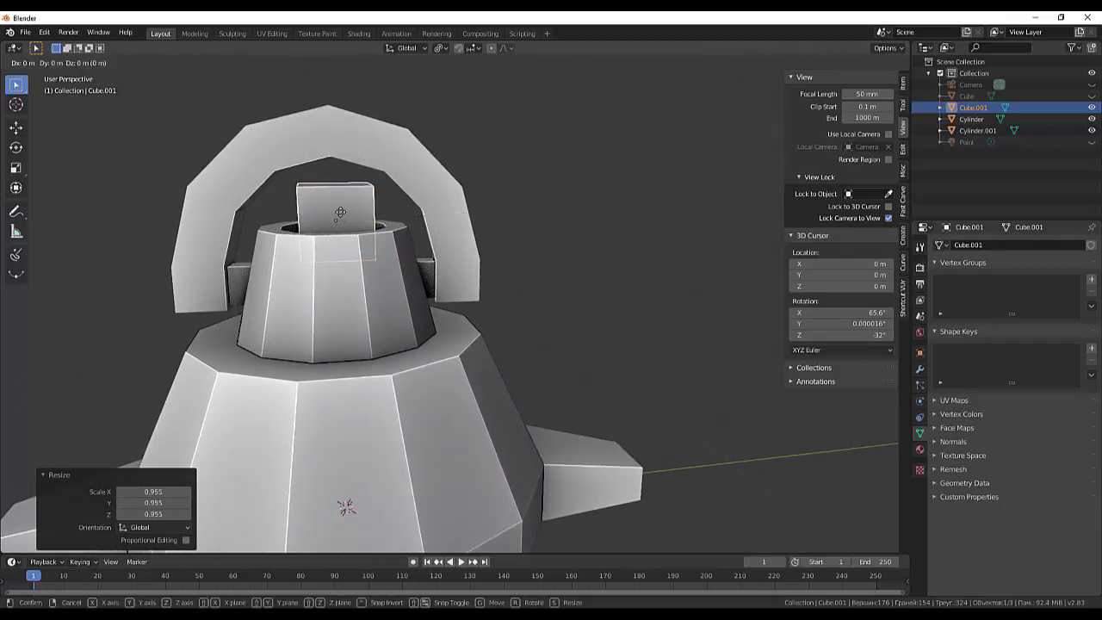
pyautogui.click(340, 214)
pyautogui.click(564, 272)
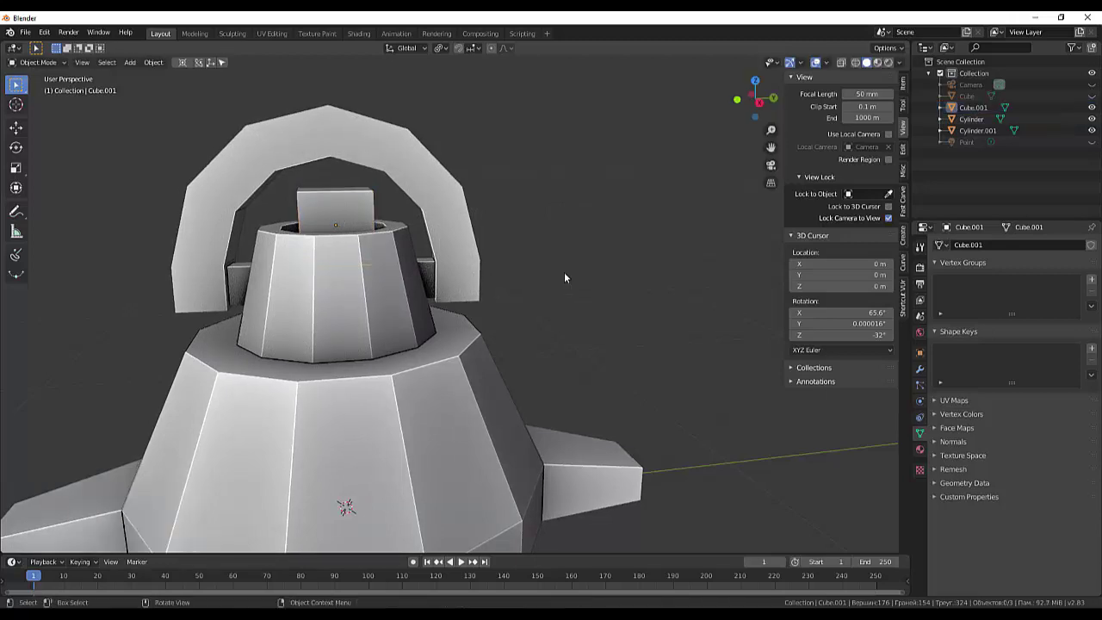
pyautogui.moveTo(564, 272)
pyautogui.mouseDown(button='middle')
pyautogui.moveTo(599, 324)
pyautogui.moveTo(715, 280)
pyautogui.moveTo(821, 271)
pyautogui.moveTo(580, 291)
pyautogui.mouseUp(button='middle')
pyautogui.scroll(-4, 561, 283)
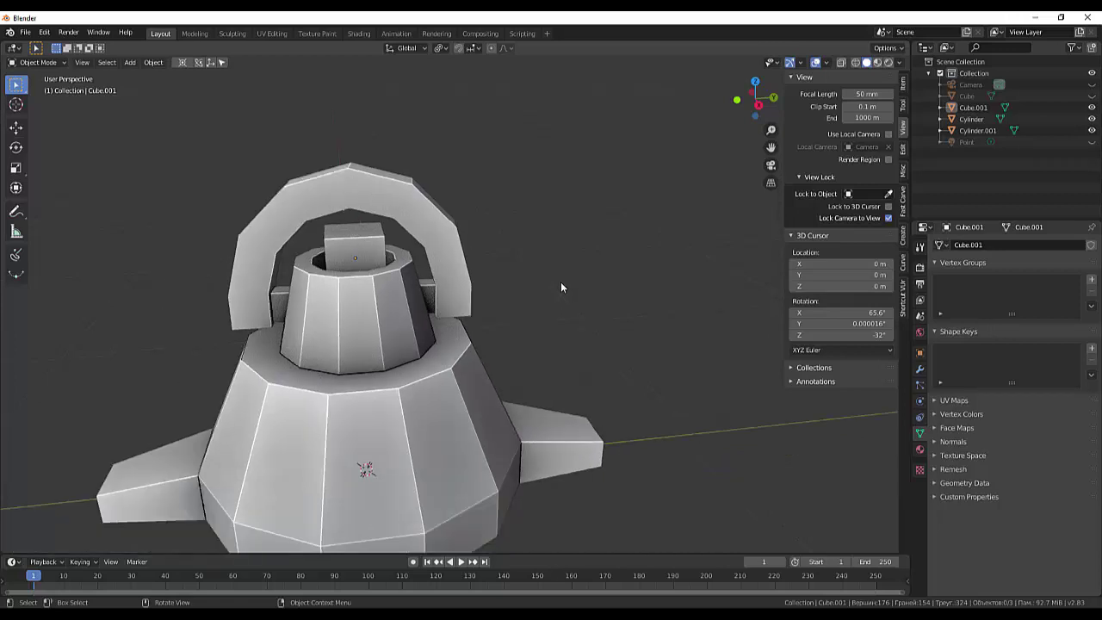
pyautogui.moveTo(561, 282)
pyautogui.mouseDown(button='middle')
pyautogui.moveTo(570, 224)
pyautogui.moveTo(548, 239)
pyautogui.moveTo(574, 230)
pyautogui.moveTo(769, 256)
pyautogui.mouseUp(button='middle')
pyautogui.scroll(-2, 573, 233)
pyautogui.scroll(2, 718, 328)
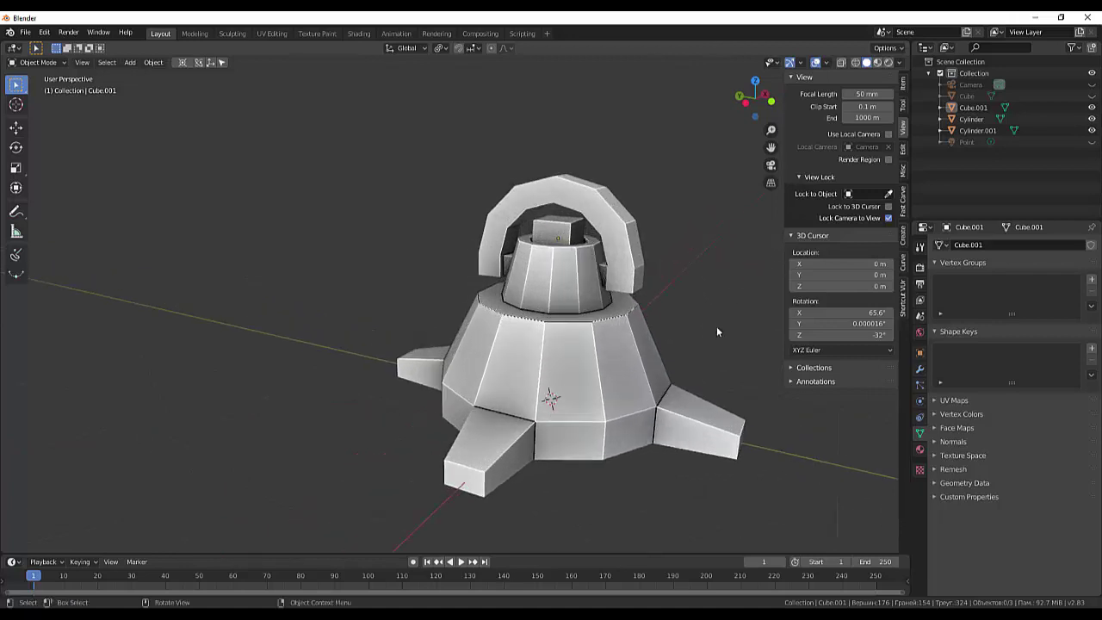
pyautogui.scroll(2, 717, 323)
pyautogui.scroll(1, 705, 284)
pyautogui.keyDown('shift'); pyautogui.moveTo(690, 268); pyautogui.dragTo(678, 257, button='middle'); pyautogui.keyUp('shift')
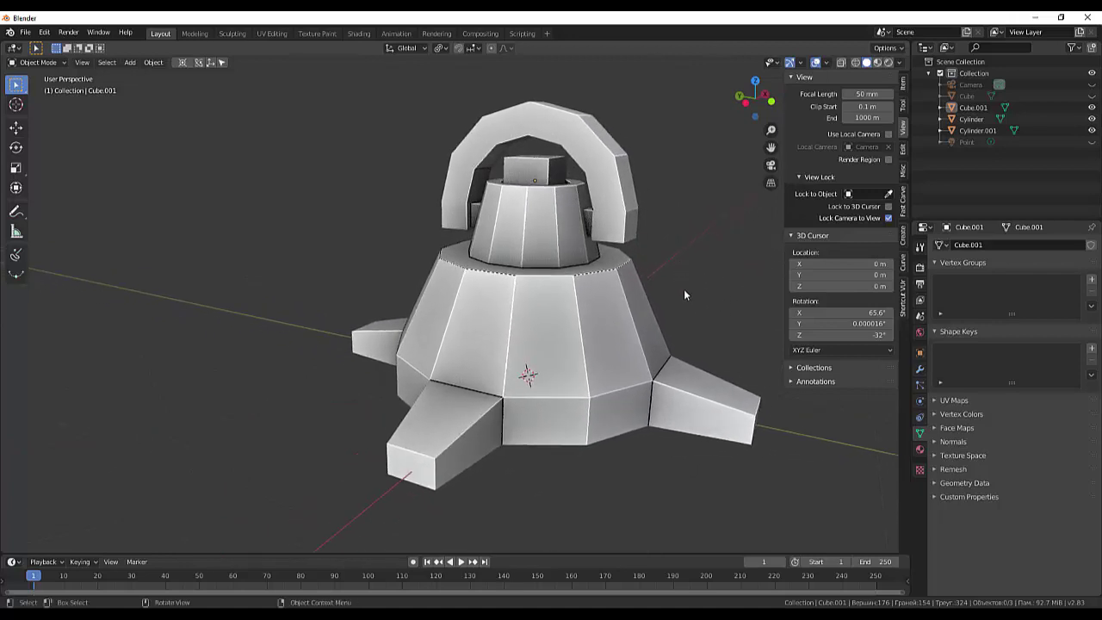
pyautogui.scroll(1, 683, 288)
pyautogui.scroll(-1, 736, 276)
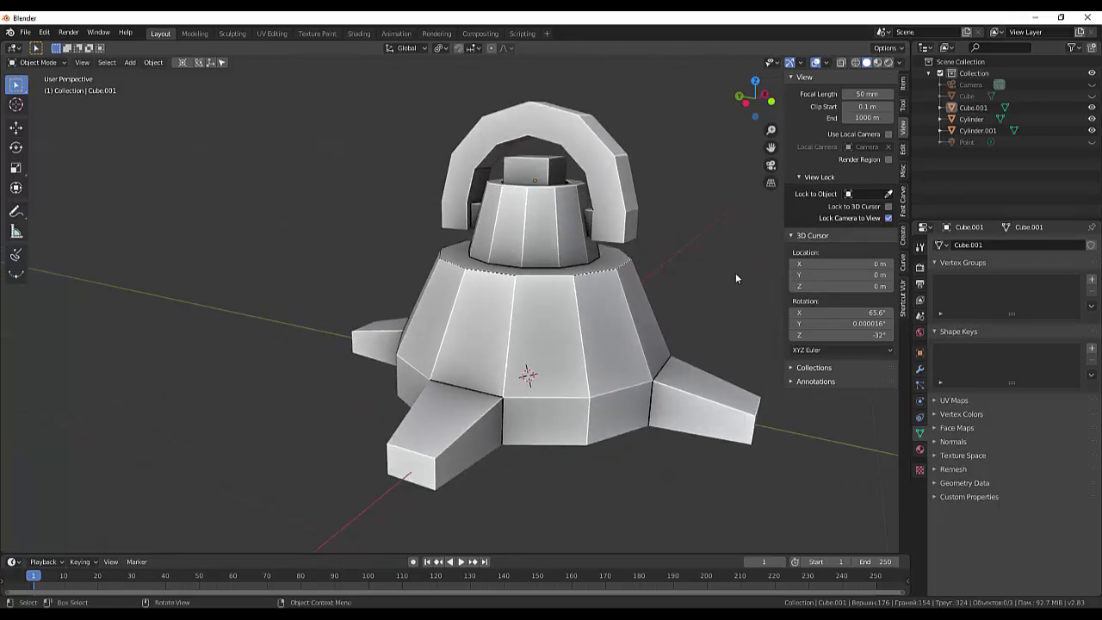